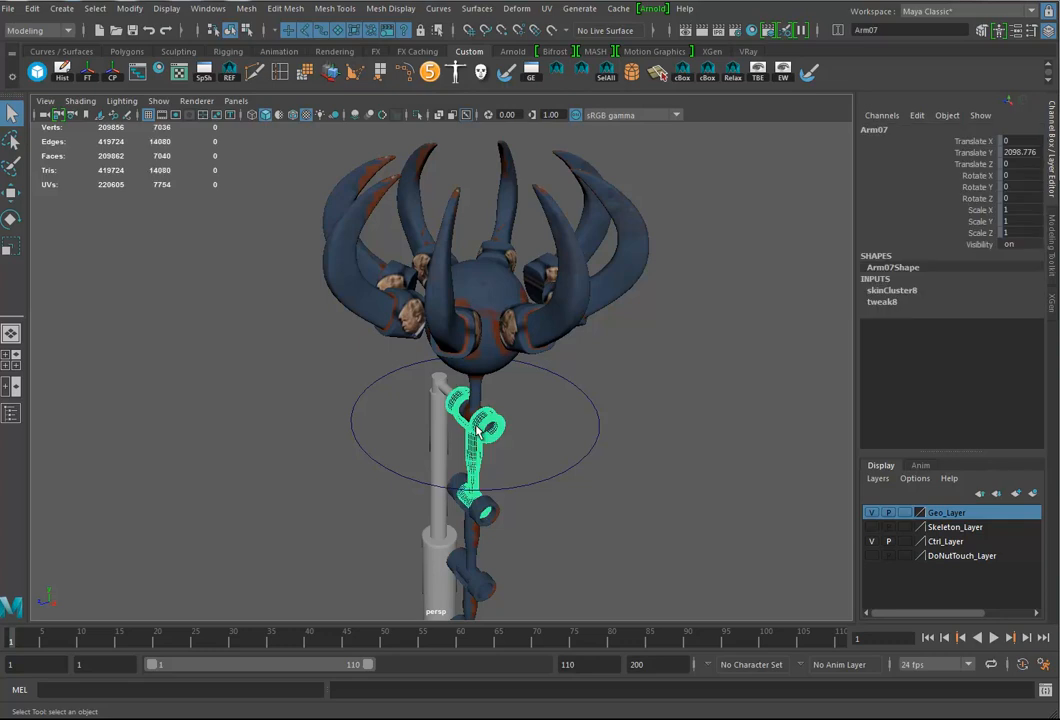
Step: Set the specular weight of the upper arm segment's aiStandard material to about 0.130
{"action": "key", "text": "ctrl+a"}
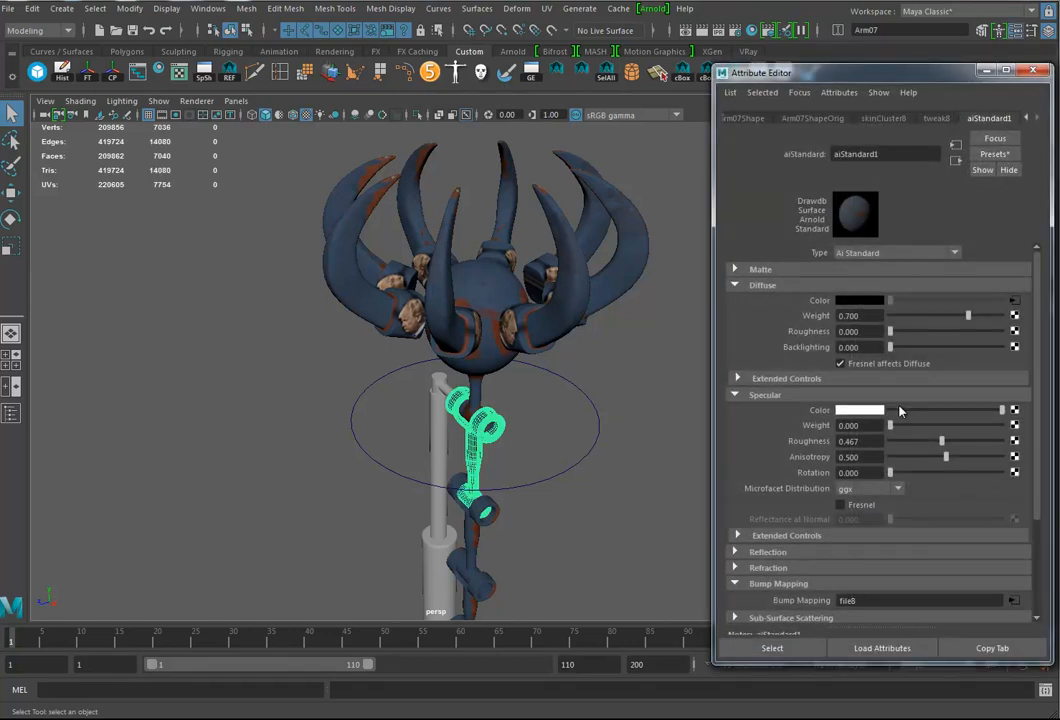
{"action": "left_click_drag", "start_coordinate": [905, 427], "coordinate": [909, 428]}
{"action": "key", "text": "f"}
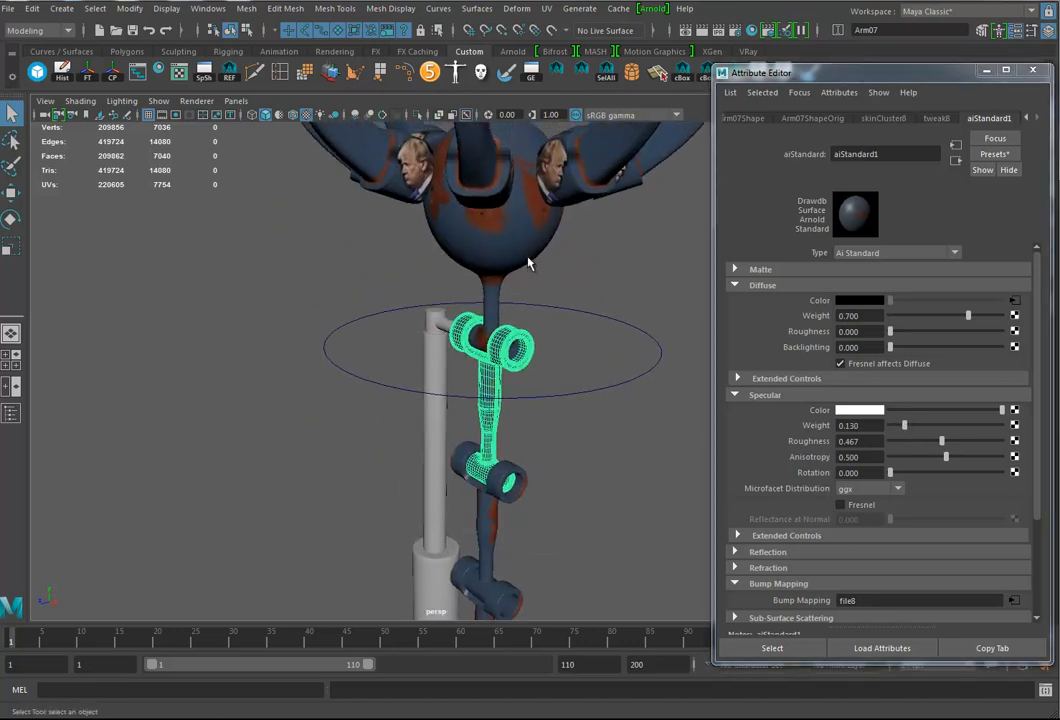
Step: Set the claw hand material's specular weight to about 0.156 and its specular color to white
{"action": "left_click", "coordinate": [440, 215]}
{"action": "left_click_drag", "start_coordinate": [891, 425], "coordinate": [913, 411]}
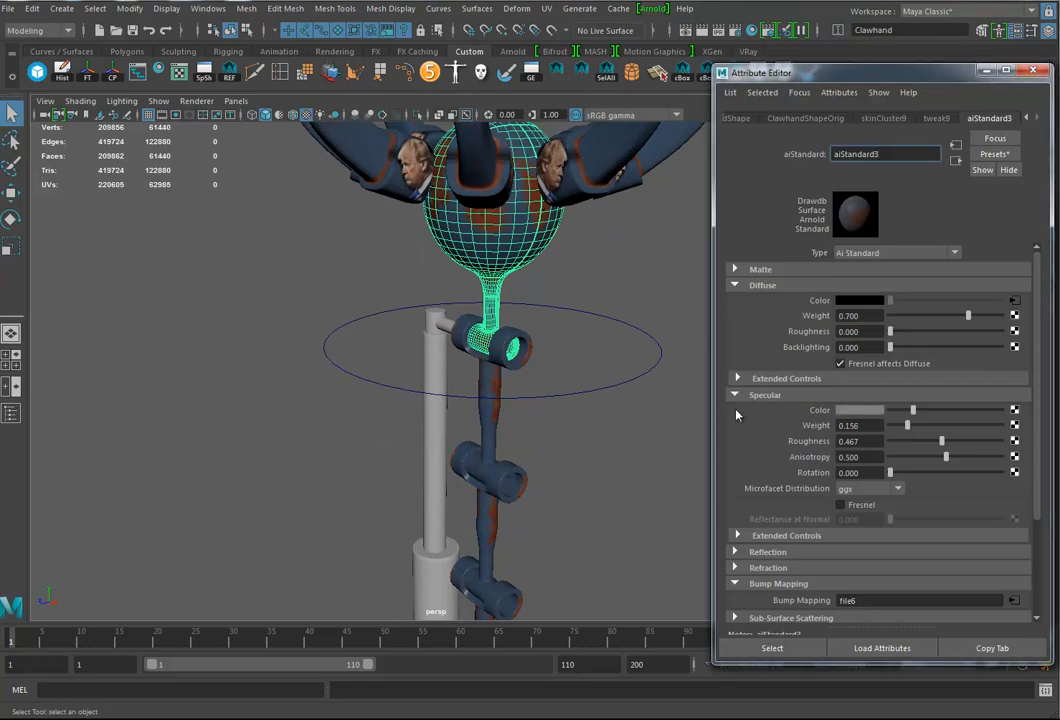
{"action": "left_click", "coordinate": [1001, 410]}
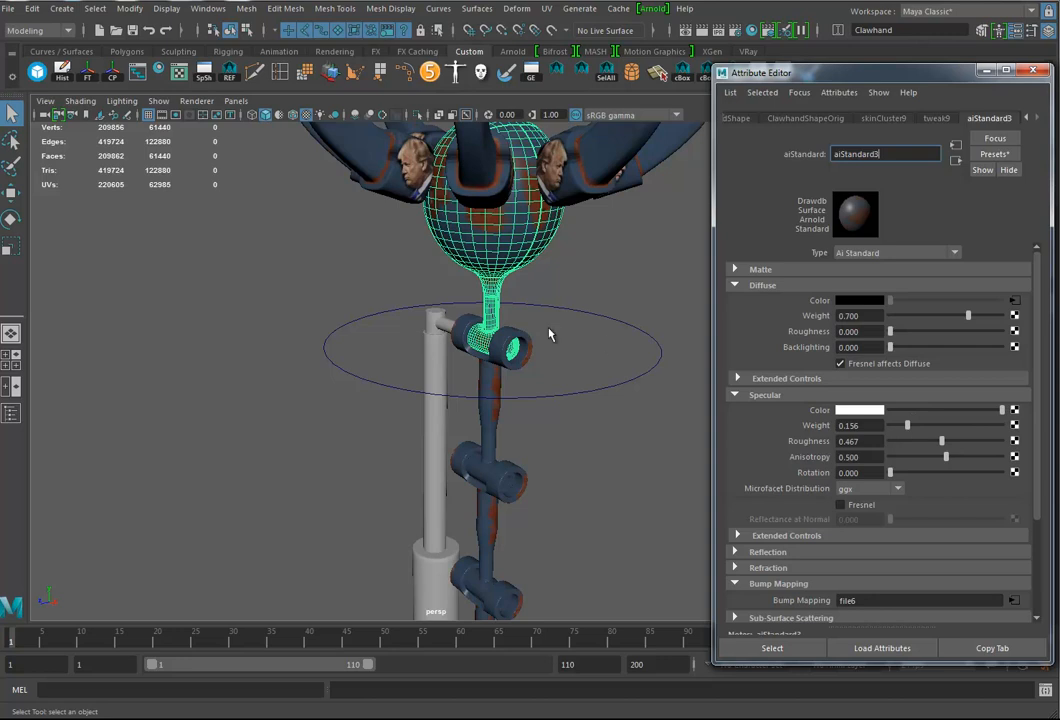
Step: Set the specular weight of the claws' material to about 0.136
{"action": "left_click_drag", "start_coordinate": [529, 366], "coordinate": [508, 389], "text": "alt"}
{"action": "left_click", "coordinate": [508, 389]}
{"action": "left_click_drag", "start_coordinate": [893, 428], "coordinate": [907, 430]}
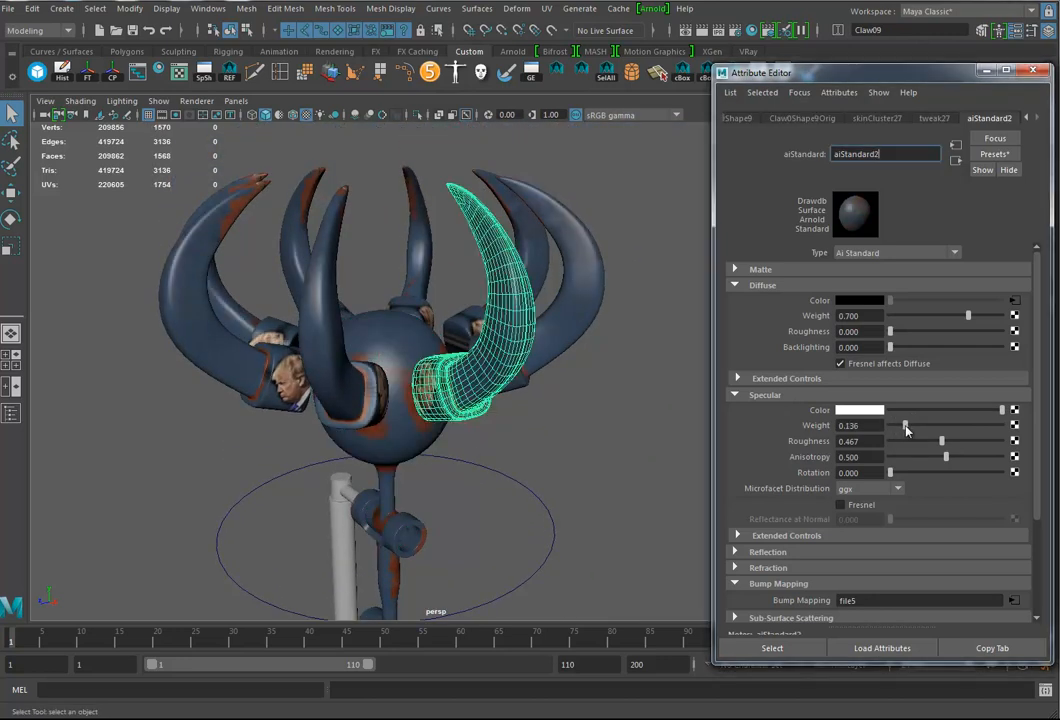
Step: Show the material attributes of the round arm base
{"action": "middle_click_drag", "start_coordinate": [481, 442], "coordinate": [473, 208], "text": "alt"}
{"action": "middle_click_drag", "start_coordinate": [482, 493], "coordinate": [477, 290], "text": "alt"}
{"action": "left_click", "coordinate": [471, 410]}
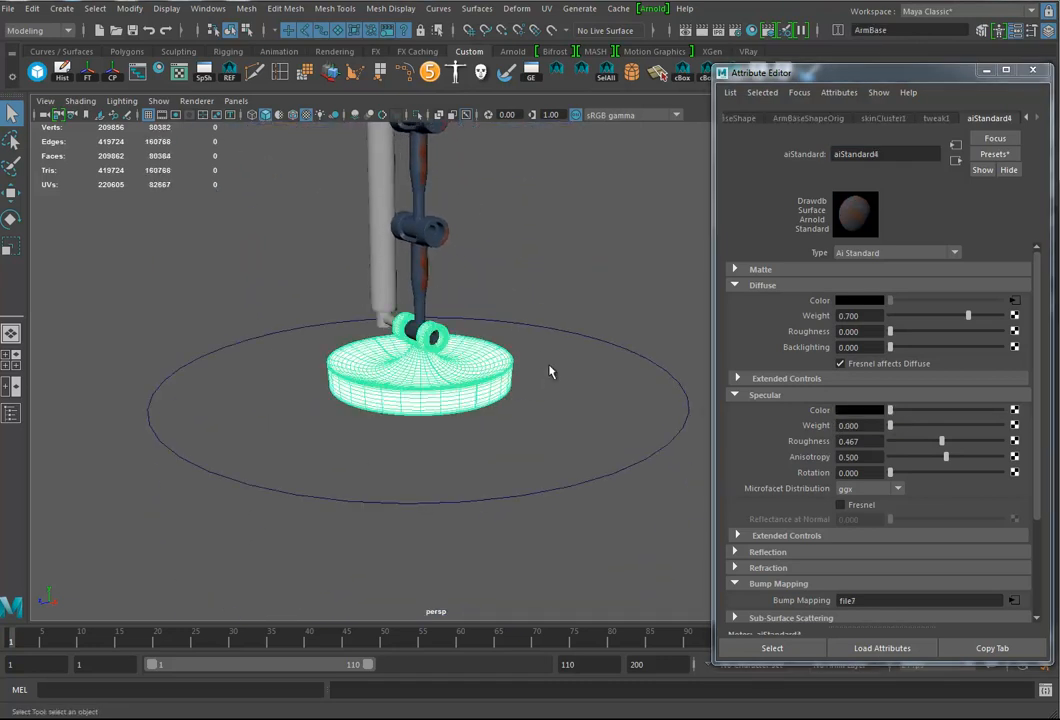
Step: Assign a new Arnold aiStandard material to the lower, middle and upper piston sections beside the arm
{"action": "middle_click_drag", "start_coordinate": [550, 314], "coordinate": [535, 473], "text": "alt"}
{"action": "left_click_drag", "start_coordinate": [535, 473], "coordinate": [556, 487], "text": "alt"}
{"action": "middle_click_drag", "start_coordinate": [550, 432], "coordinate": [547, 476], "text": "alt"}
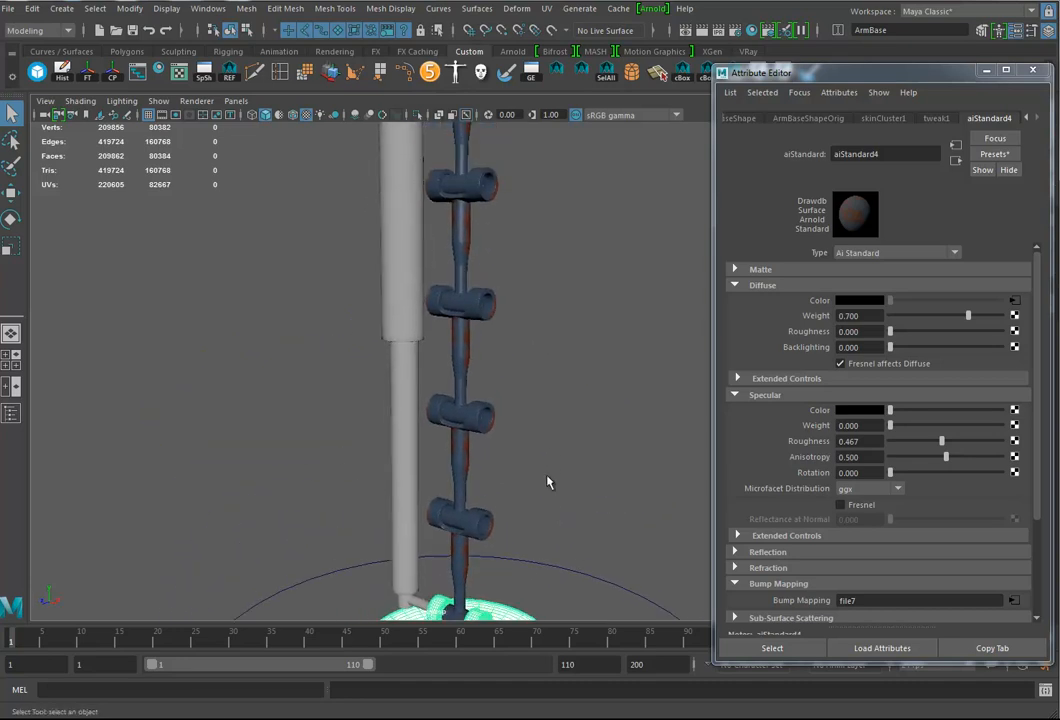
{"action": "left_click_drag", "start_coordinate": [547, 476], "coordinate": [570, 472], "text": "alt"}
{"action": "left_click_drag", "start_coordinate": [380, 311], "coordinate": [434, 370]}
{"action": "middle_click_drag", "start_coordinate": [457, 343], "coordinate": [476, 545], "text": "alt"}
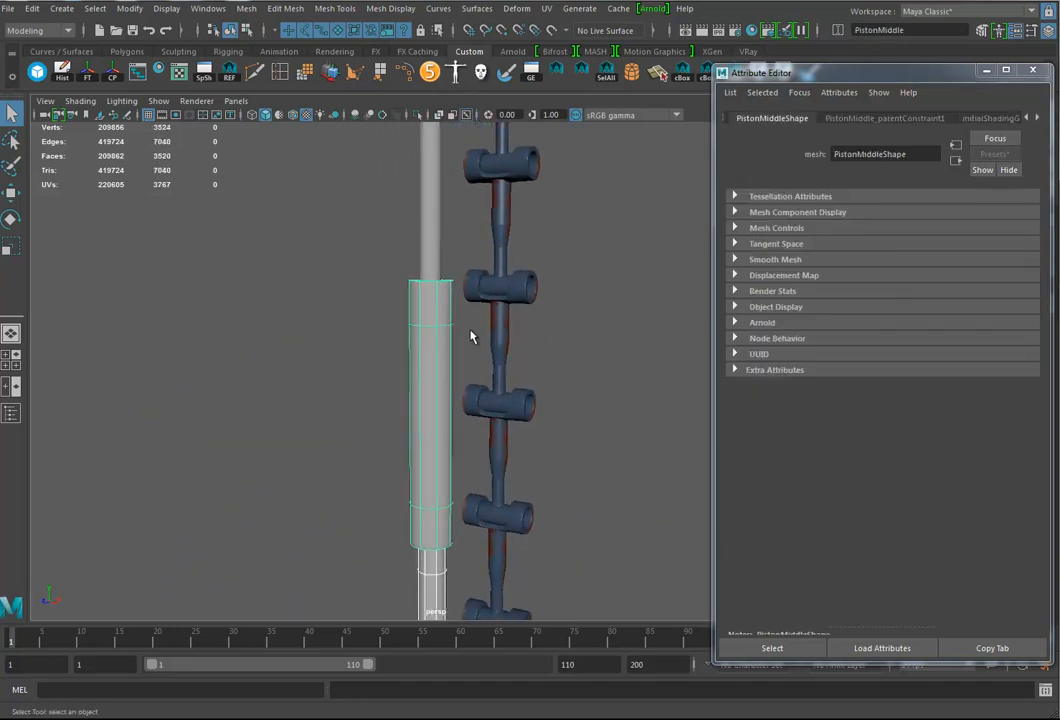
{"action": "left_click", "coordinate": [430, 253], "text": "shift"}
{"action": "middle_click_drag", "start_coordinate": [407, 138], "coordinate": [405, 208], "text": "alt"}
{"action": "right_click_drag", "start_coordinate": [430, 388], "coordinate": [379, 389], "text": "alt"}
{"action": "middle_click_drag", "start_coordinate": [500, 417], "coordinate": [502, 342], "text": "alt"}
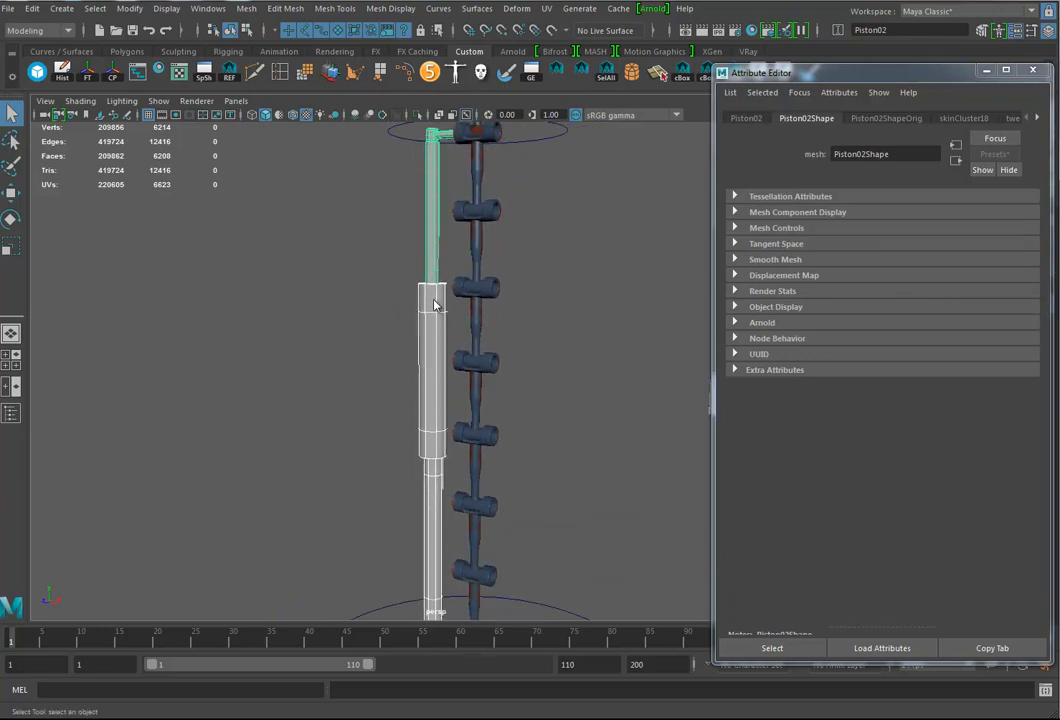
{"action": "right_click", "coordinate": [433, 302]}
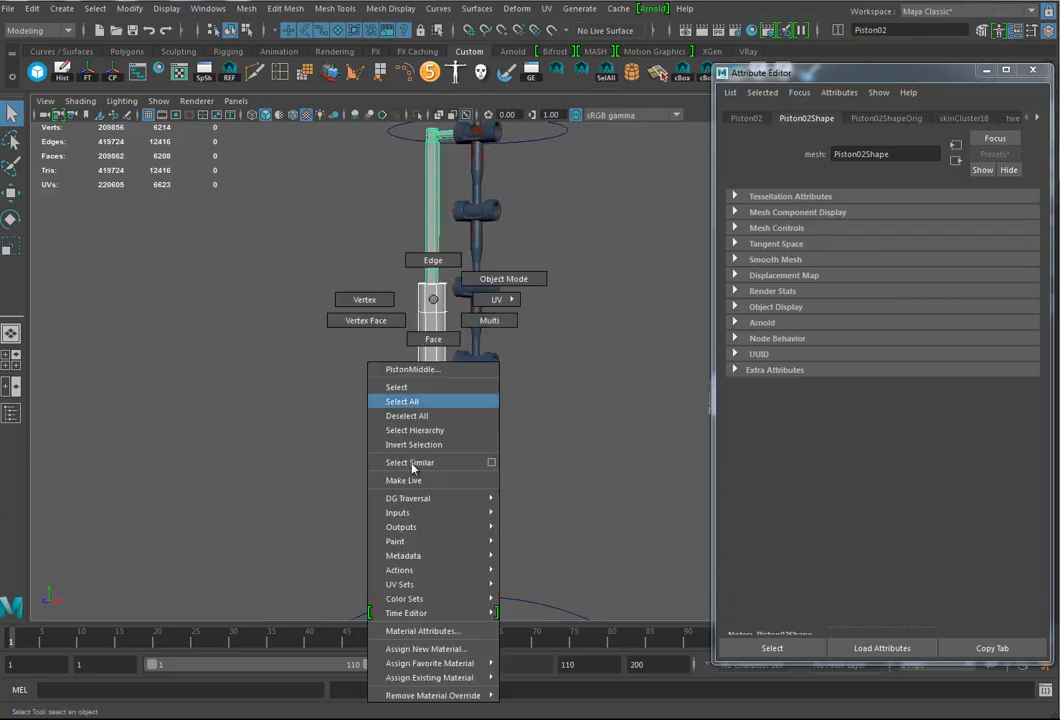
{"action": "left_click", "coordinate": [422, 648]}
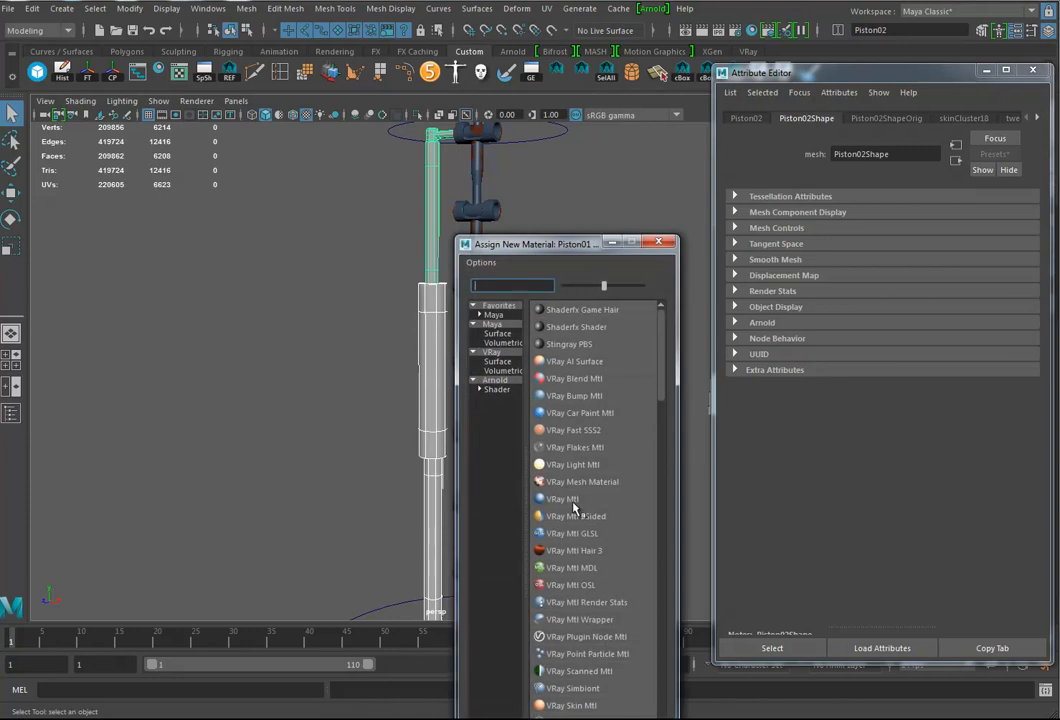
{"action": "left_click", "coordinate": [496, 389]}
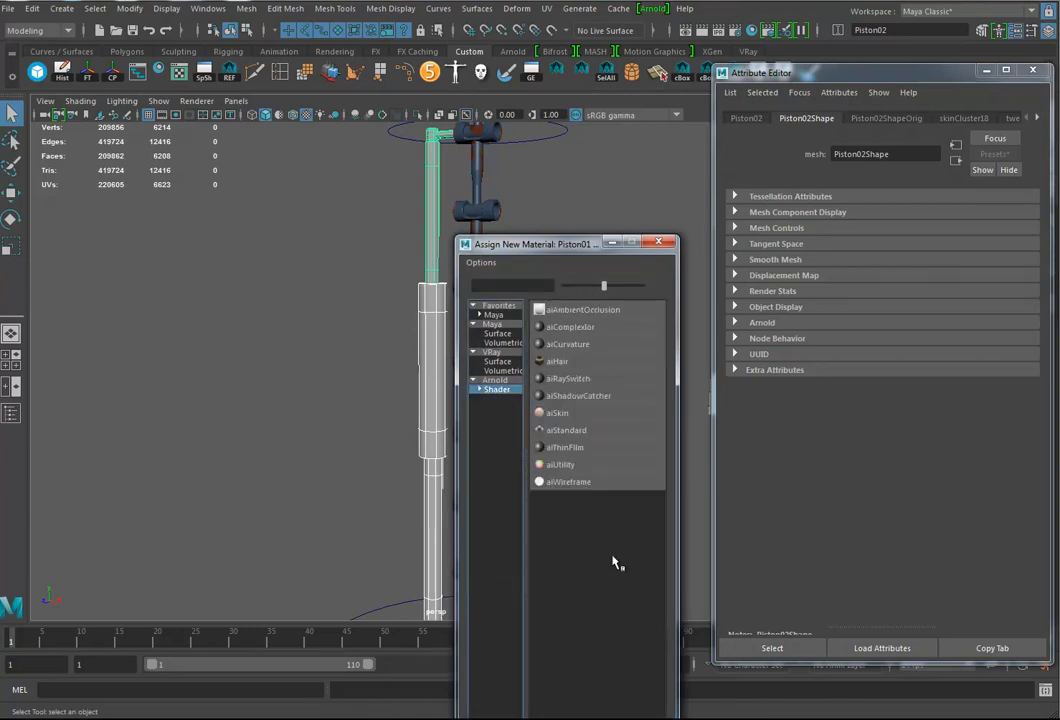
{"action": "left_click", "coordinate": [568, 431]}
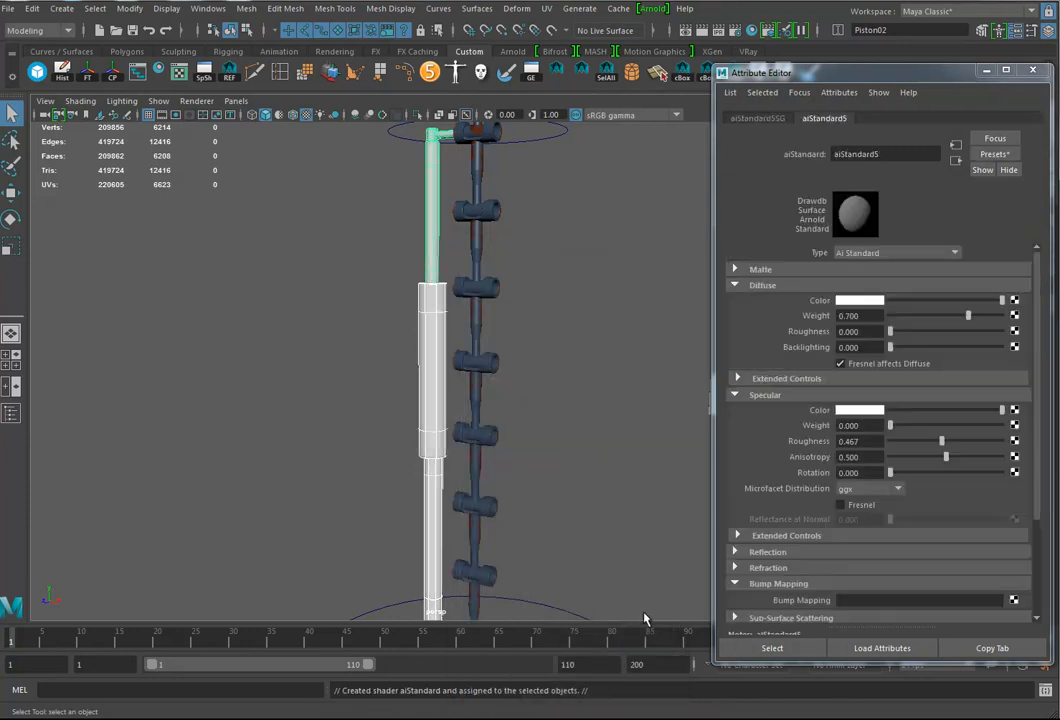
Step: Try the Ai_Chrome preset on the pistons' new material
{"action": "left_click", "coordinate": [996, 155]}
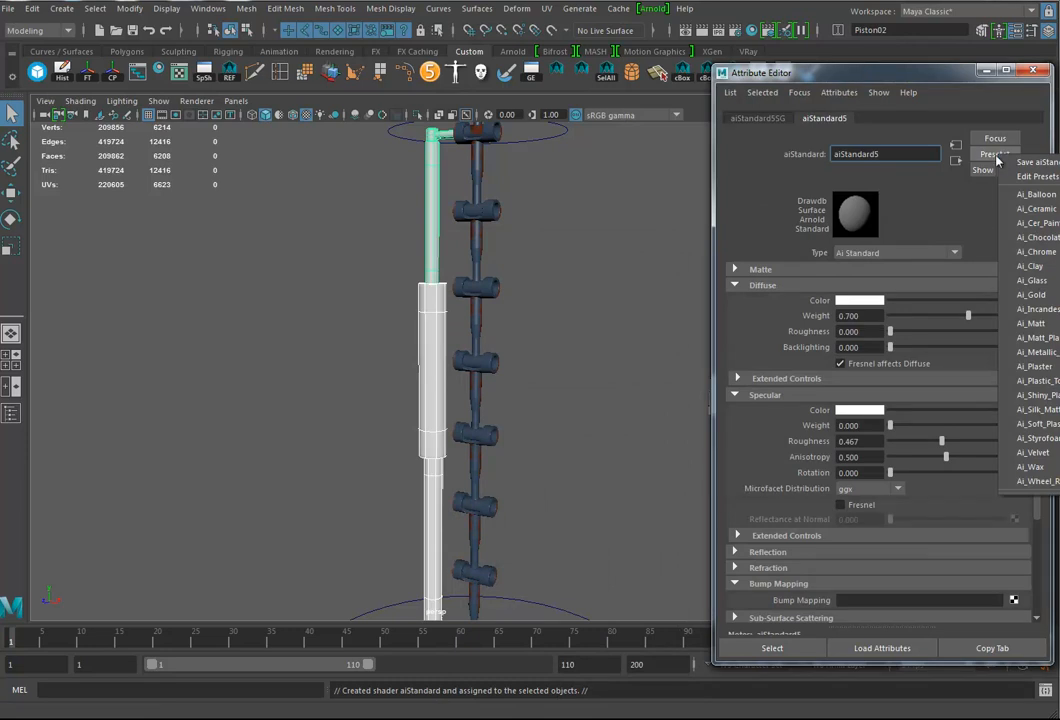
{"action": "left_click", "coordinate": [1036, 251]}
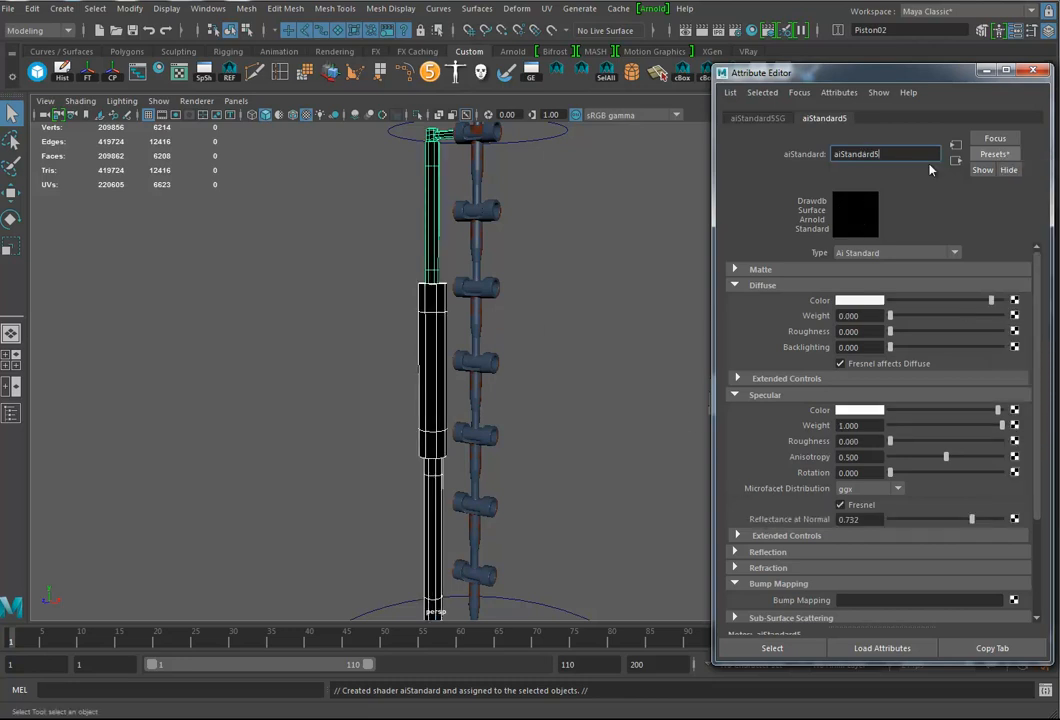
Step: Replace the piston material's settings with the Ai_Ceramic preset and close its attributes
{"action": "left_click", "coordinate": [990, 156]}
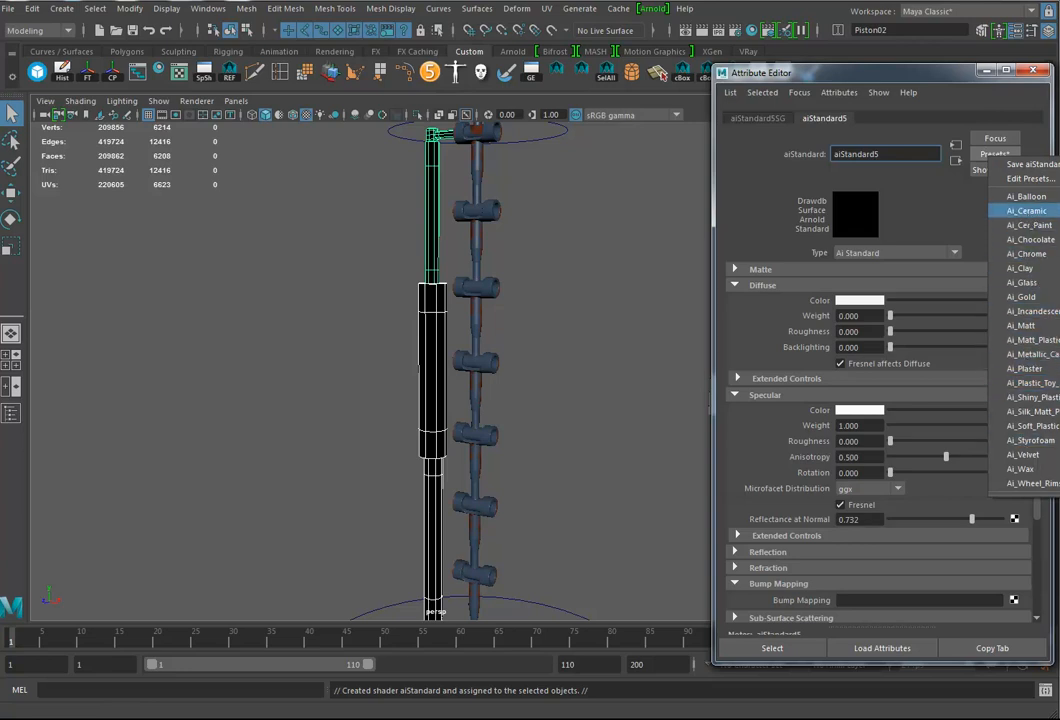
{"action": "left_click", "coordinate": [945, 79]}
{"action": "left_click_drag", "start_coordinate": [944, 75], "coordinate": [530, 73]}
{"action": "left_click", "coordinate": [581, 152]}
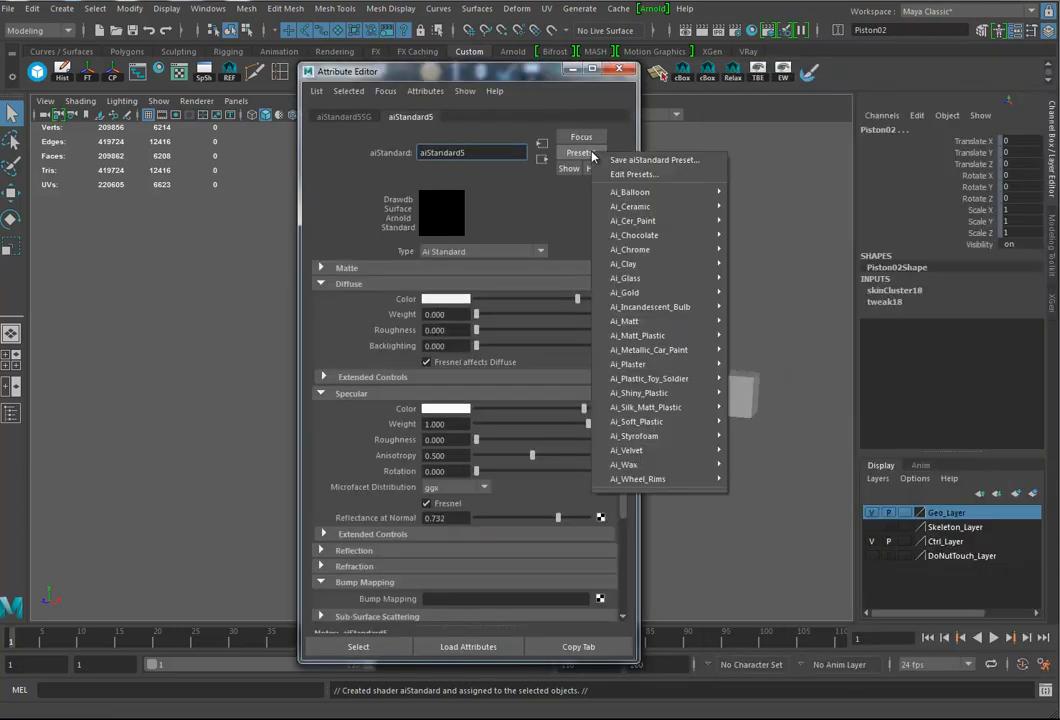
{"action": "mouse_move", "coordinate": [638, 212]}
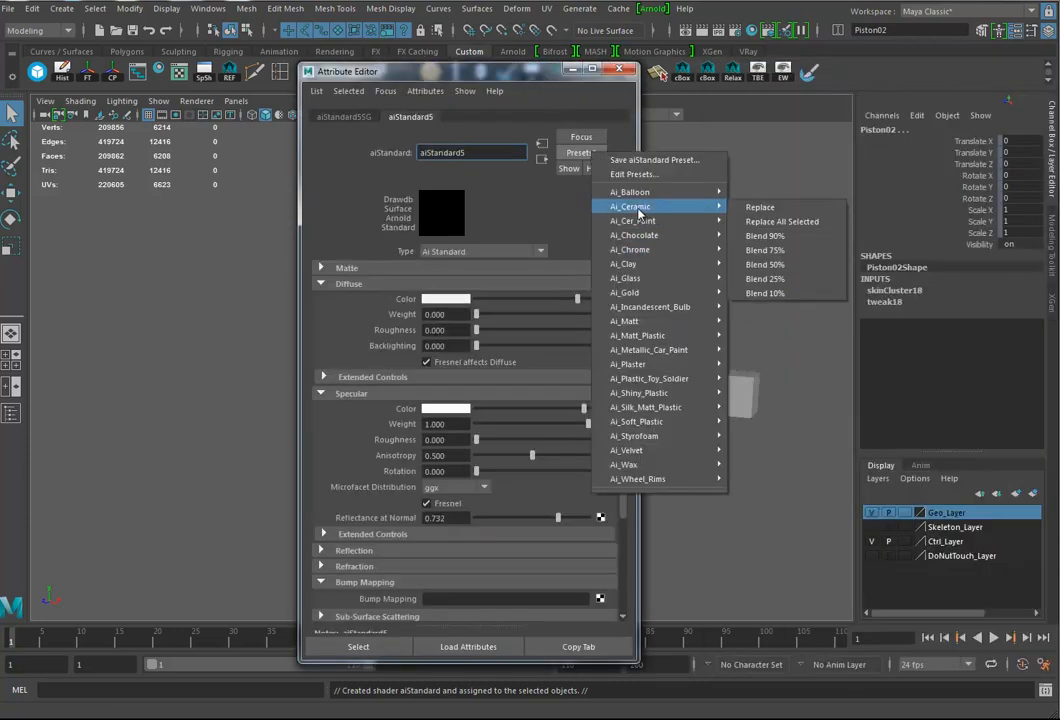
{"action": "left_click", "coordinate": [777, 208]}
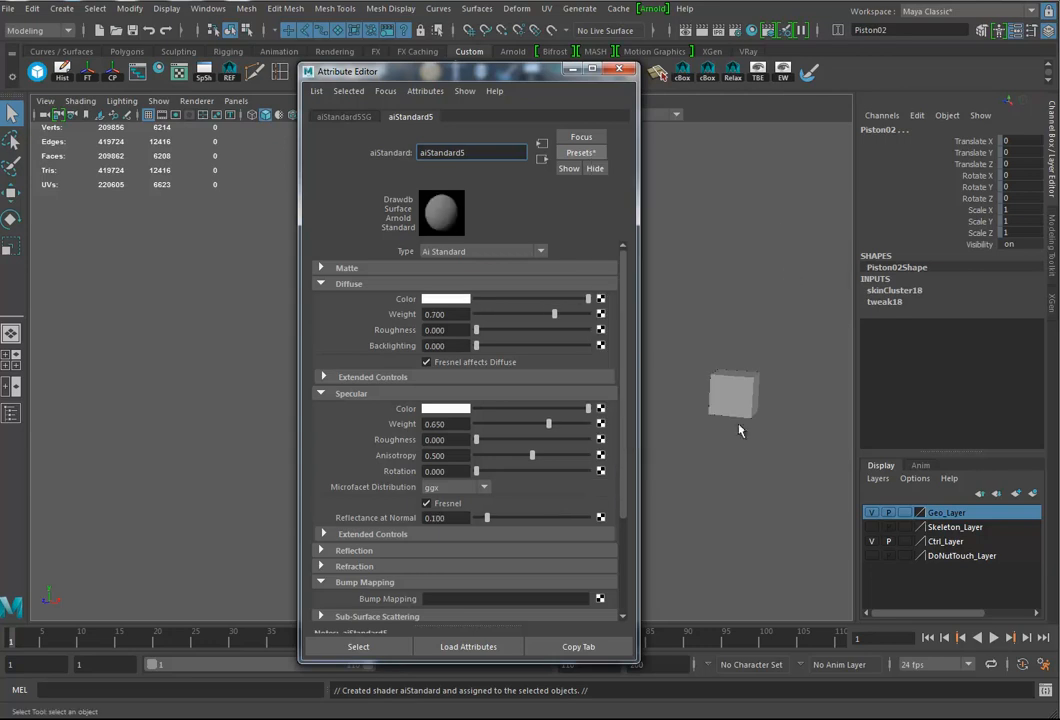
{"action": "left_click", "coordinate": [619, 70]}
Step: Create a polygon plane at the origin beneath the claw arm
{"action": "right_click_drag", "start_coordinate": [661, 350], "coordinate": [525, 322], "text": "alt"}
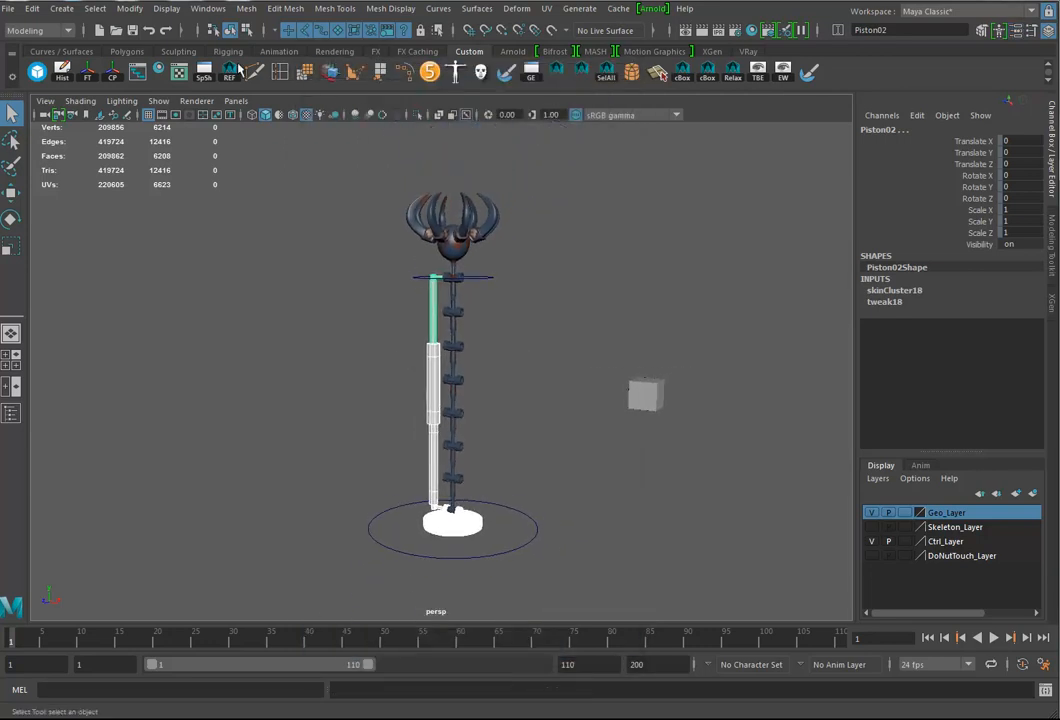
{"action": "left_click", "coordinate": [97, 9]}
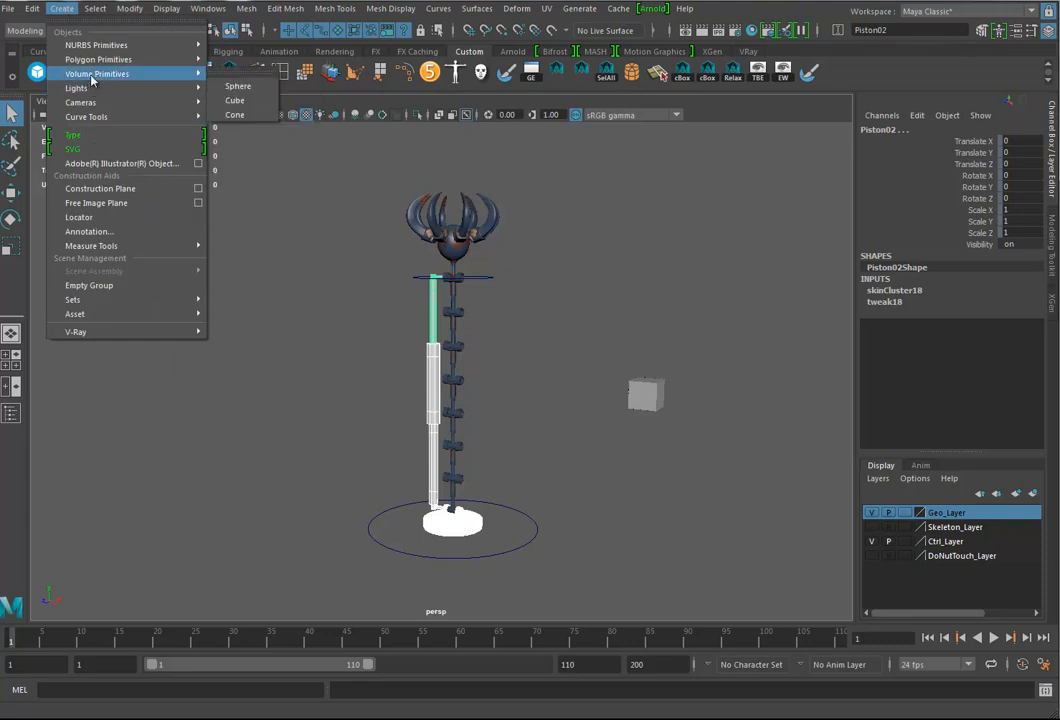
{"action": "left_click", "coordinate": [240, 129]}
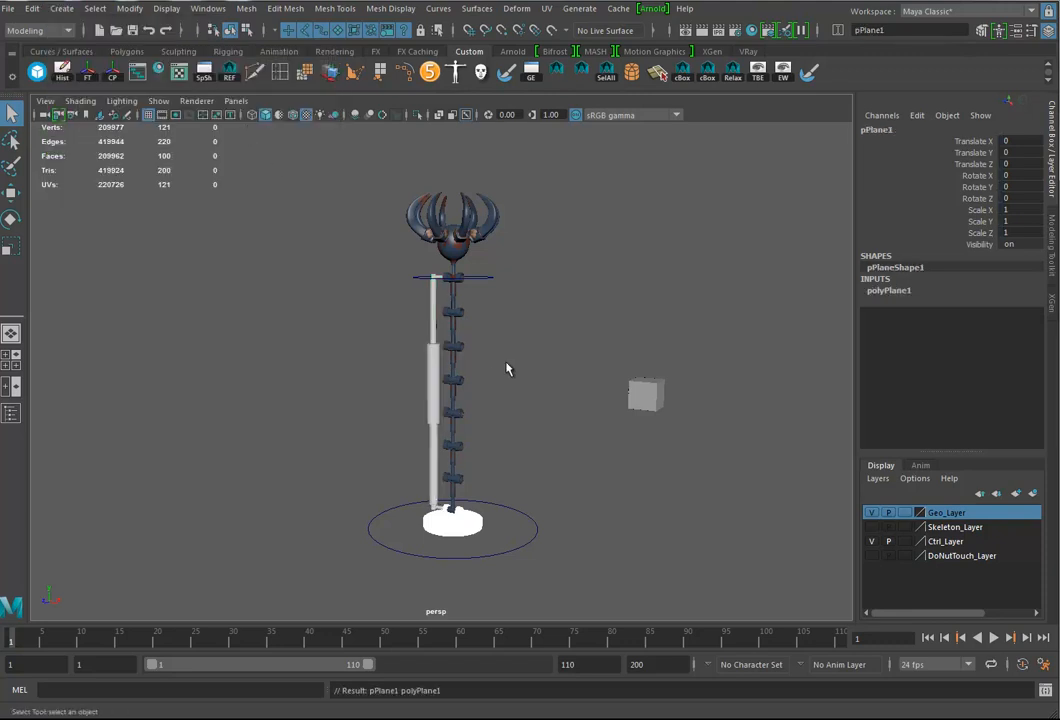
Step: Scale the plane uniformly to about 87553 so it forms a vast ground around the model
{"action": "key", "text": "r"}
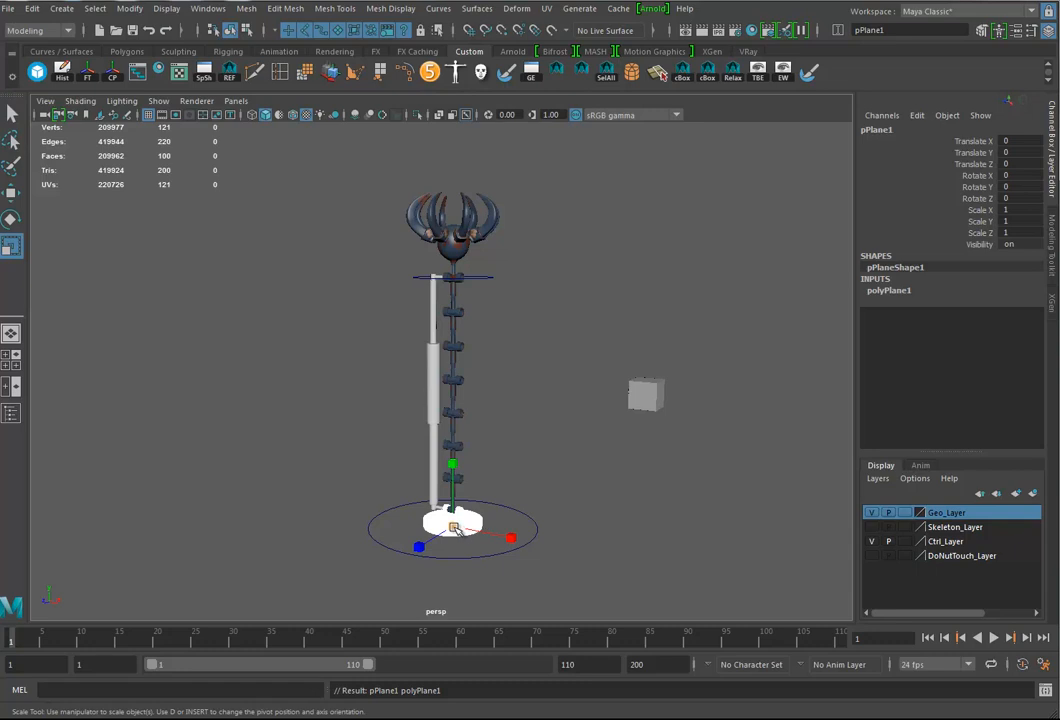
{"action": "left_click_drag", "start_coordinate": [458, 524], "coordinate": [712, 524]}
{"action": "left_click_drag", "start_coordinate": [454, 527], "coordinate": [1003, 524]}
{"action": "left_click_drag", "start_coordinate": [453, 527], "coordinate": [1052, 525]}
{"action": "left_click_drag", "start_coordinate": [453, 525], "coordinate": [538, 523]}
{"action": "right_click_drag", "start_coordinate": [630, 502], "coordinate": [142, 495], "text": "alt"}
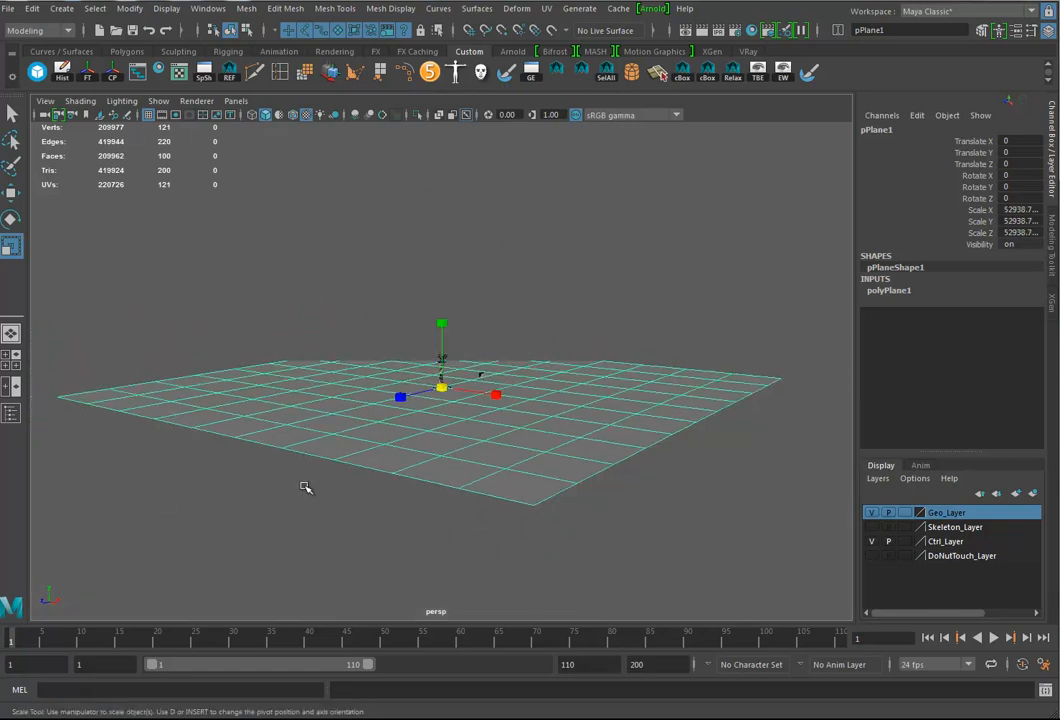
{"action": "left_click_drag", "start_coordinate": [142, 495], "coordinate": [394, 498], "text": "alt"}
{"action": "left_click_drag", "start_coordinate": [441, 387], "coordinate": [679, 386]}
{"action": "left_click_drag", "start_coordinate": [480, 461], "coordinate": [515, 442], "text": "alt"}
{"action": "right_click_drag", "start_coordinate": [515, 442], "coordinate": [878, 511], "text": "alt"}
{"action": "middle_click_drag", "start_coordinate": [545, 492], "coordinate": [556, 531], "text": "alt"}
{"action": "left_click_drag", "start_coordinate": [555, 531], "coordinate": [550, 514], "text": "alt"}
{"action": "right_click_drag", "start_coordinate": [452, 502], "coordinate": [705, 502], "text": "alt"}
{"action": "left_click_drag", "start_coordinate": [598, 473], "coordinate": [596, 483], "text": "alt"}
{"action": "middle_click_drag", "start_coordinate": [596, 483], "coordinate": [598, 448], "text": "alt"}
{"action": "middle_click_drag", "start_coordinate": [619, 510], "coordinate": [619, 477], "text": "alt"}
{"action": "right_click_drag", "start_coordinate": [595, 485], "coordinate": [660, 472], "text": "alt"}
{"action": "middle_click_drag", "start_coordinate": [638, 464], "coordinate": [620, 484], "text": "alt"}
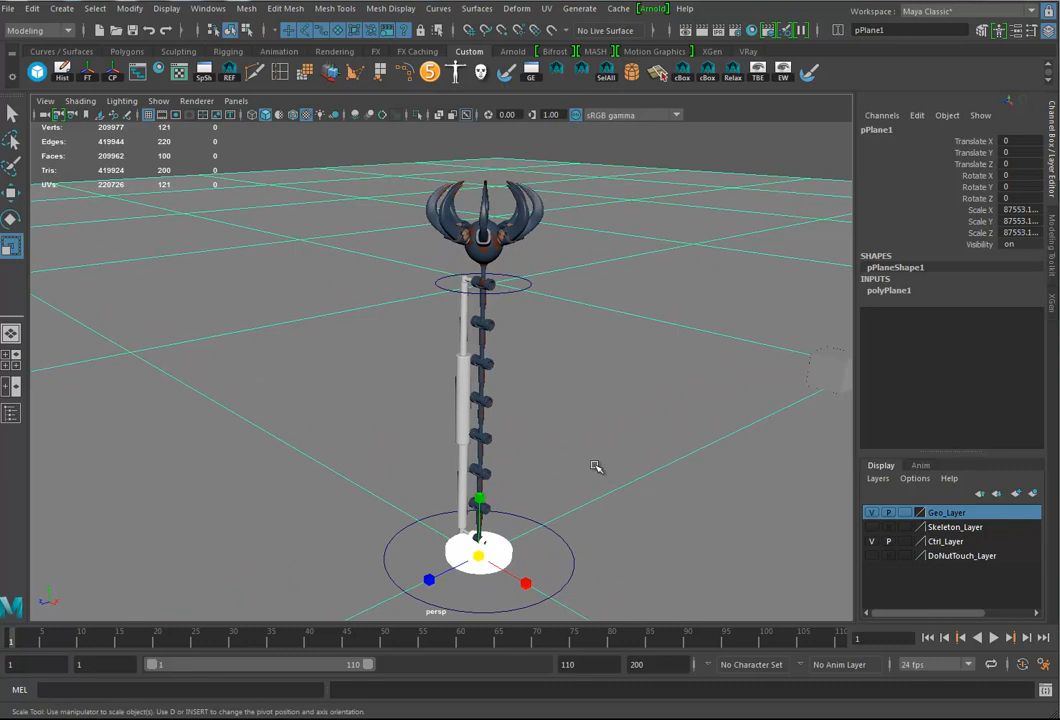
Step: Add the Arnold aiStandard shader to the favorite materials without assigning a material to the plane
{"action": "right_click_drag", "start_coordinate": [648, 308], "coordinate": [650, 658]}
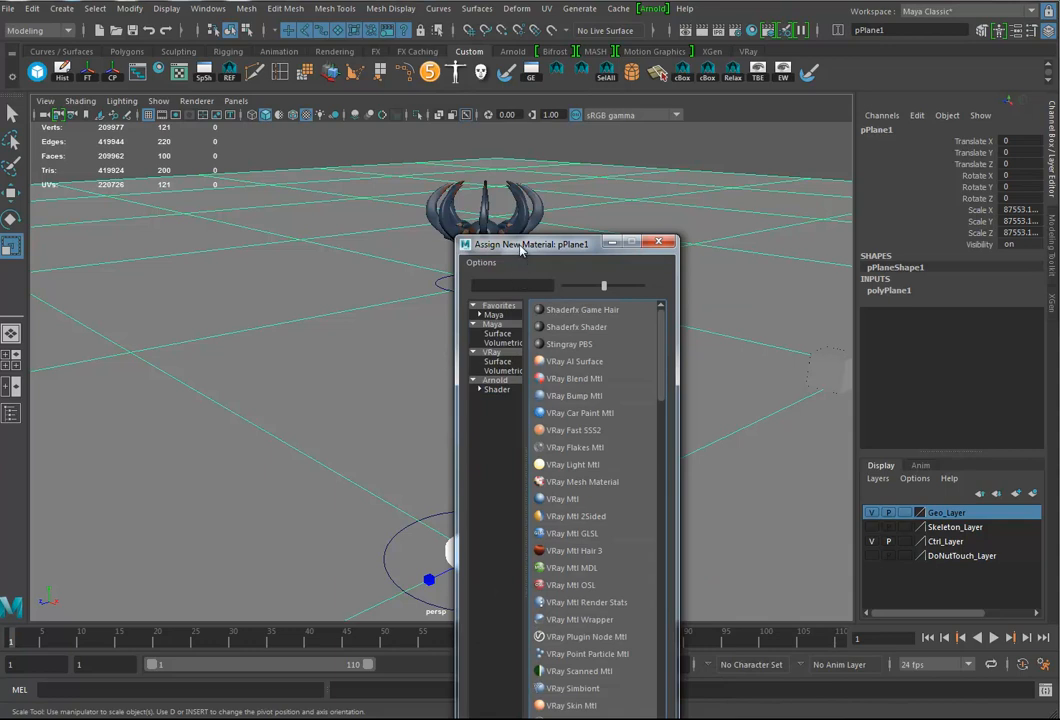
{"action": "left_click_drag", "start_coordinate": [520, 252], "coordinate": [472, 126]}
{"action": "left_click", "coordinate": [448, 264]}
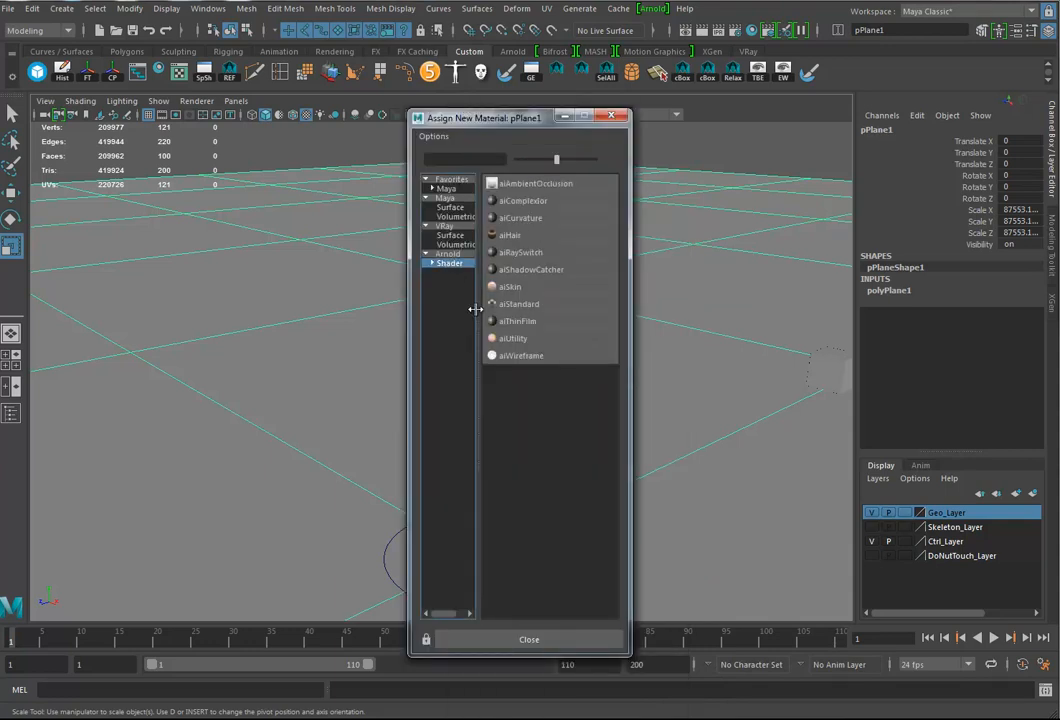
{"action": "right_click", "coordinate": [522, 310]}
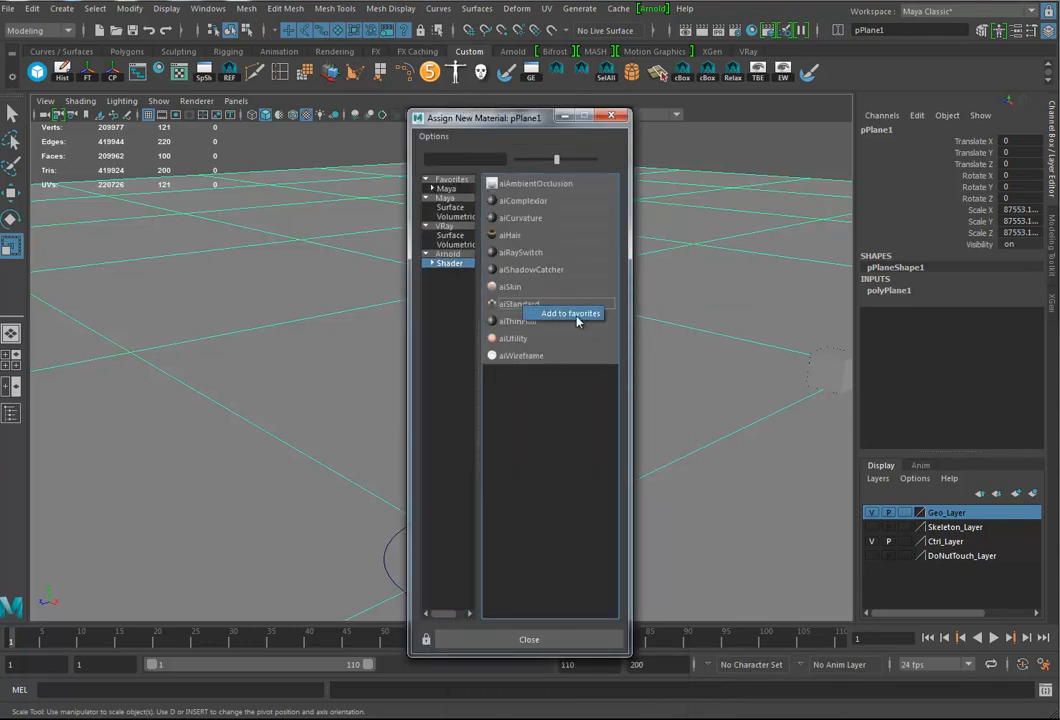
{"action": "left_click", "coordinate": [560, 310]}
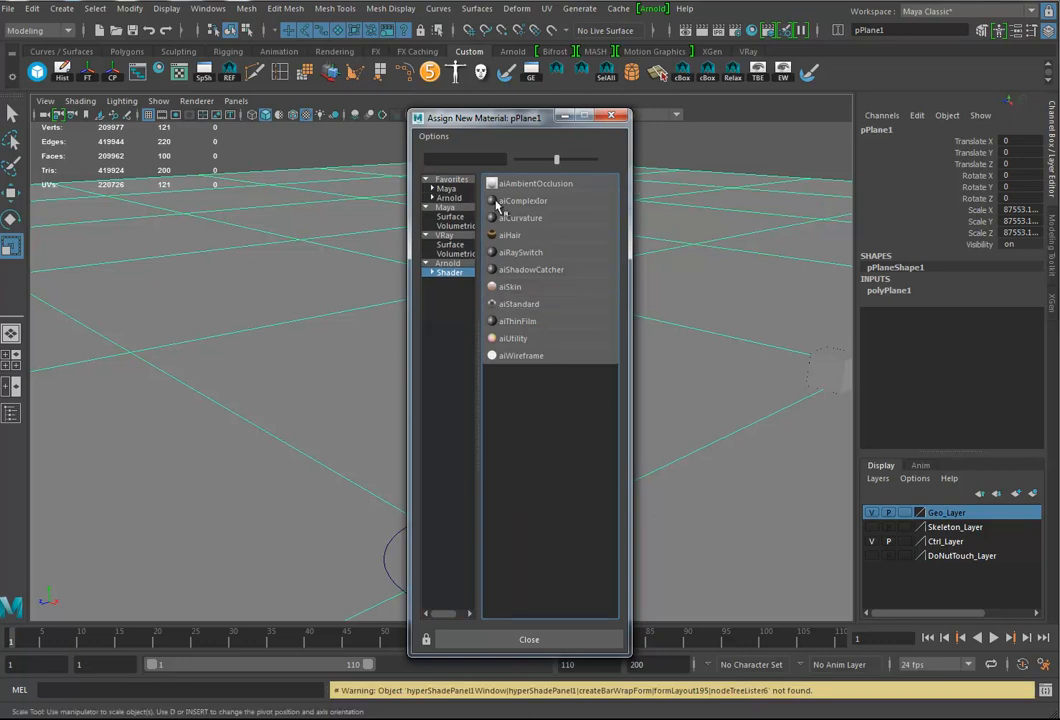
{"action": "left_click", "coordinate": [613, 118]}
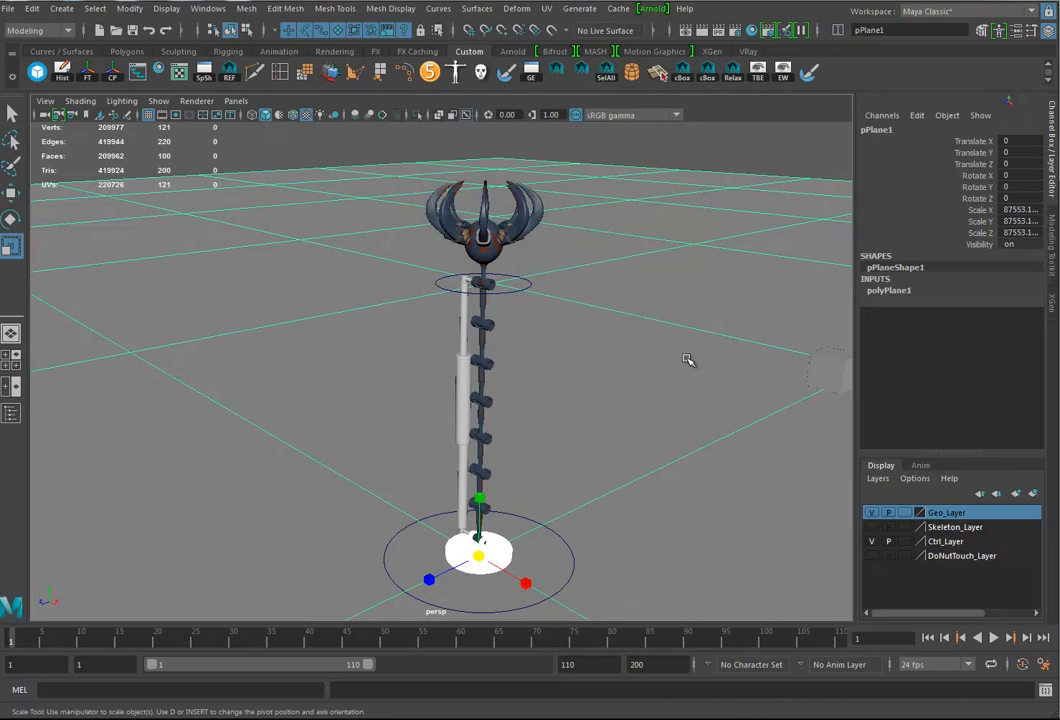
Step: Assign a new aiStandard material from the favorites to the ground plane
{"action": "right_click", "coordinate": [628, 264]}
{"action": "left_click", "coordinate": [668, 586]}
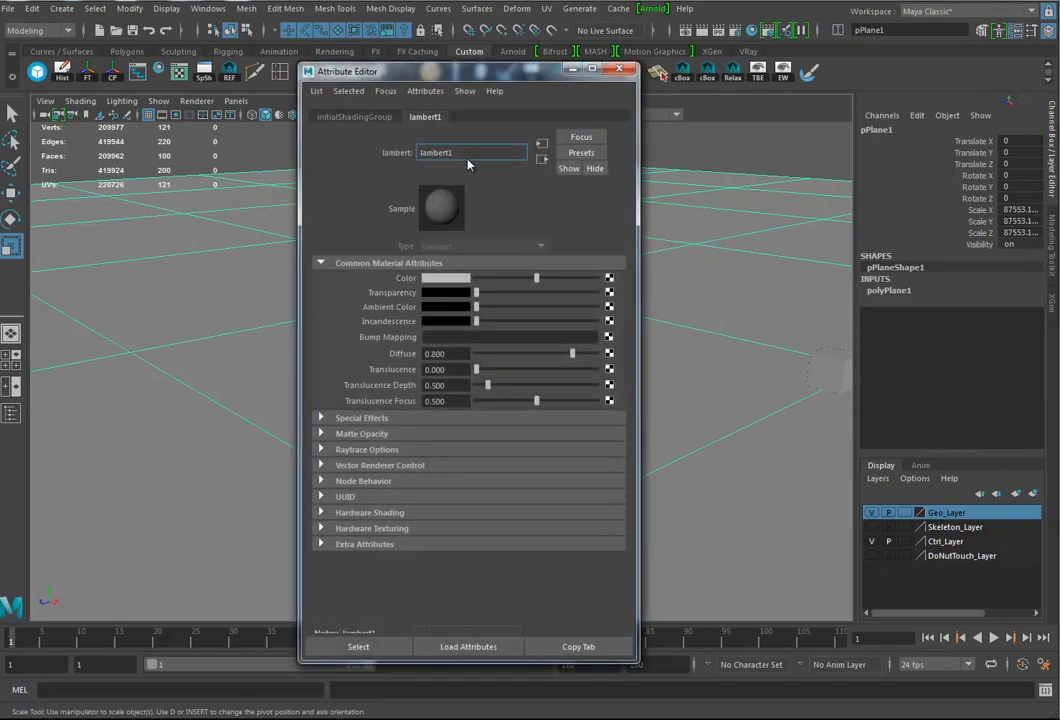
{"action": "left_click_drag", "start_coordinate": [420, 75], "coordinate": [785, 35]}
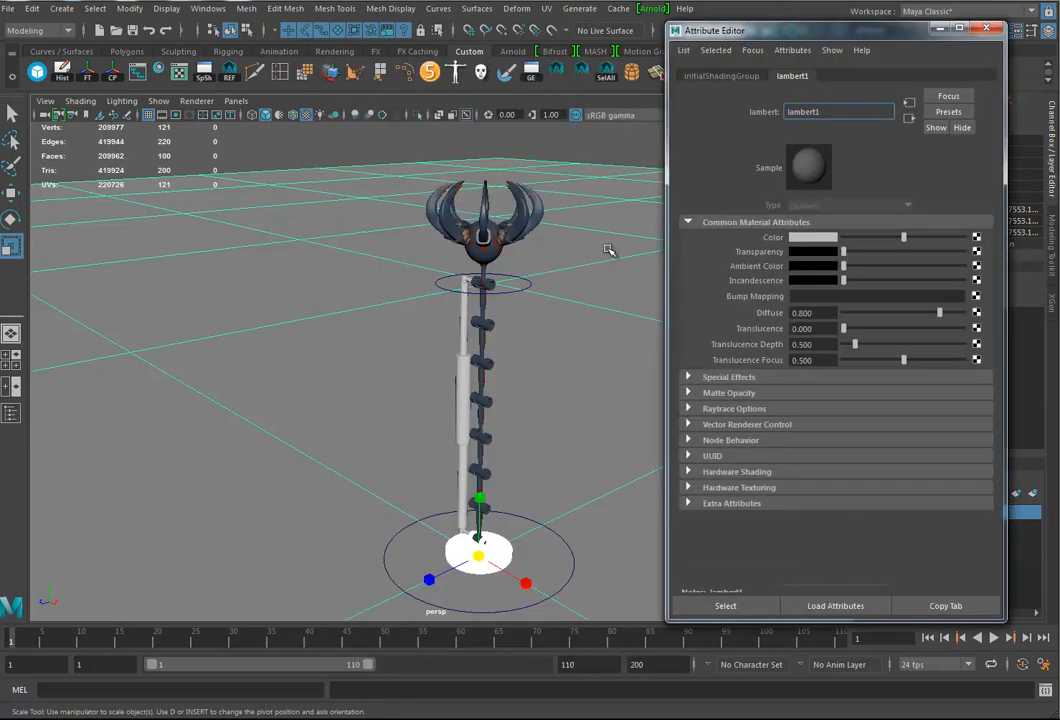
{"action": "left_click", "coordinate": [596, 289]}
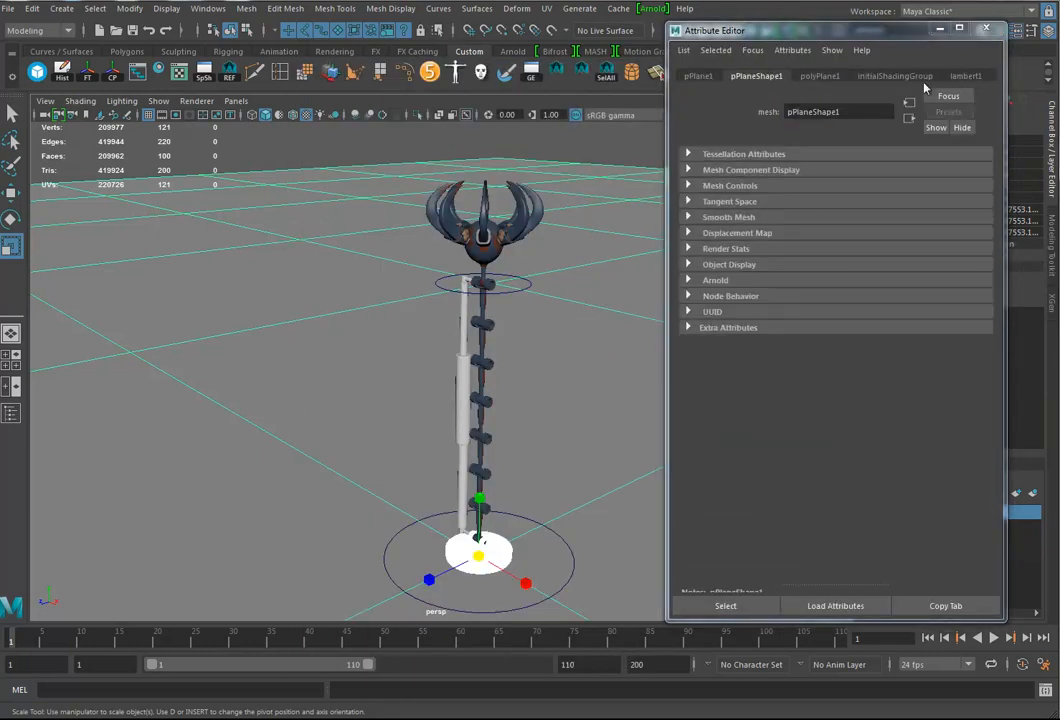
{"action": "right_click", "coordinate": [589, 202]}
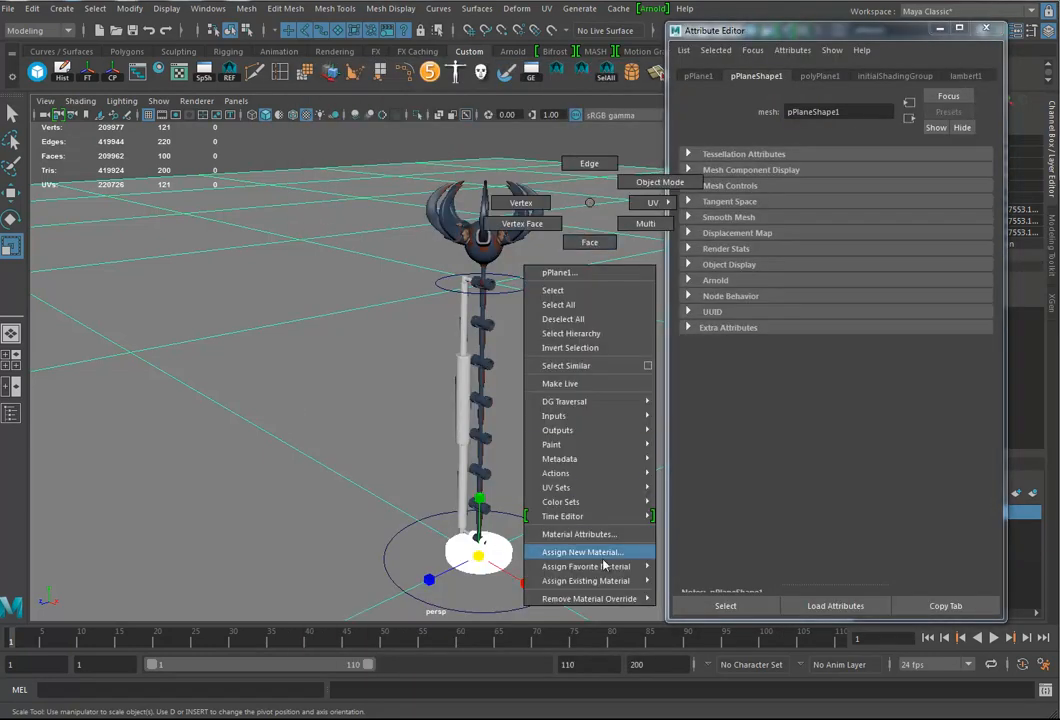
{"action": "mouse_move", "coordinate": [606, 567]}
{"action": "left_click", "coordinate": [696, 699]}
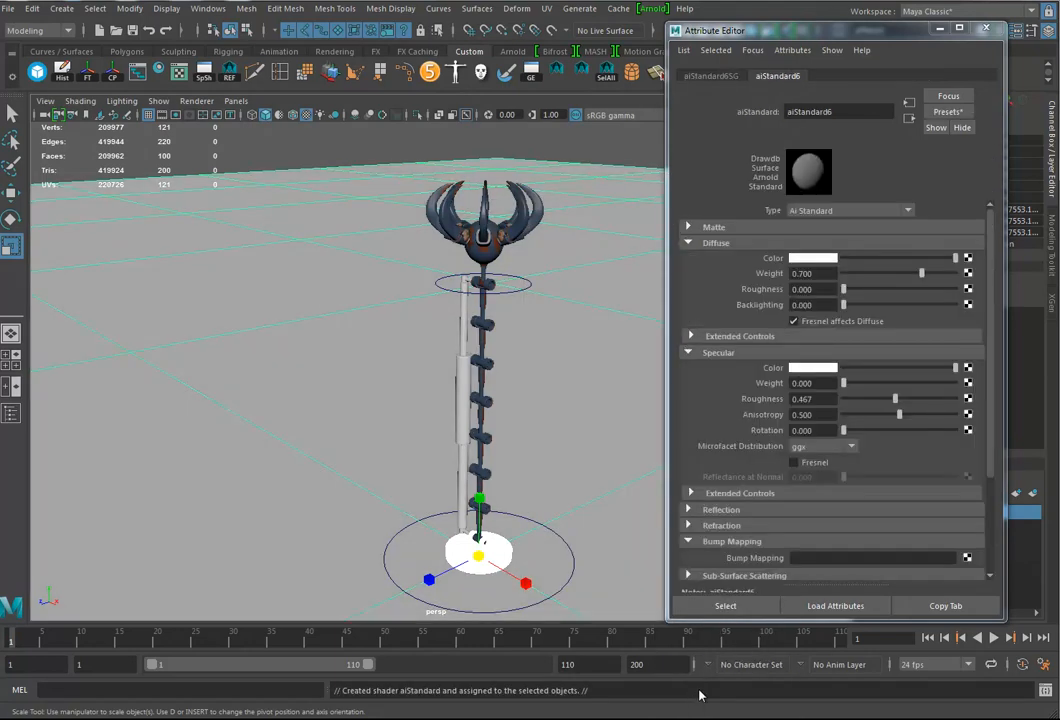
Step: Apply the Ai_Plastic_Toy_Soldier preset to the ground plane's aiStandard material, close the attribute editor and deselect the plane
{"action": "left_click", "coordinate": [951, 113]}
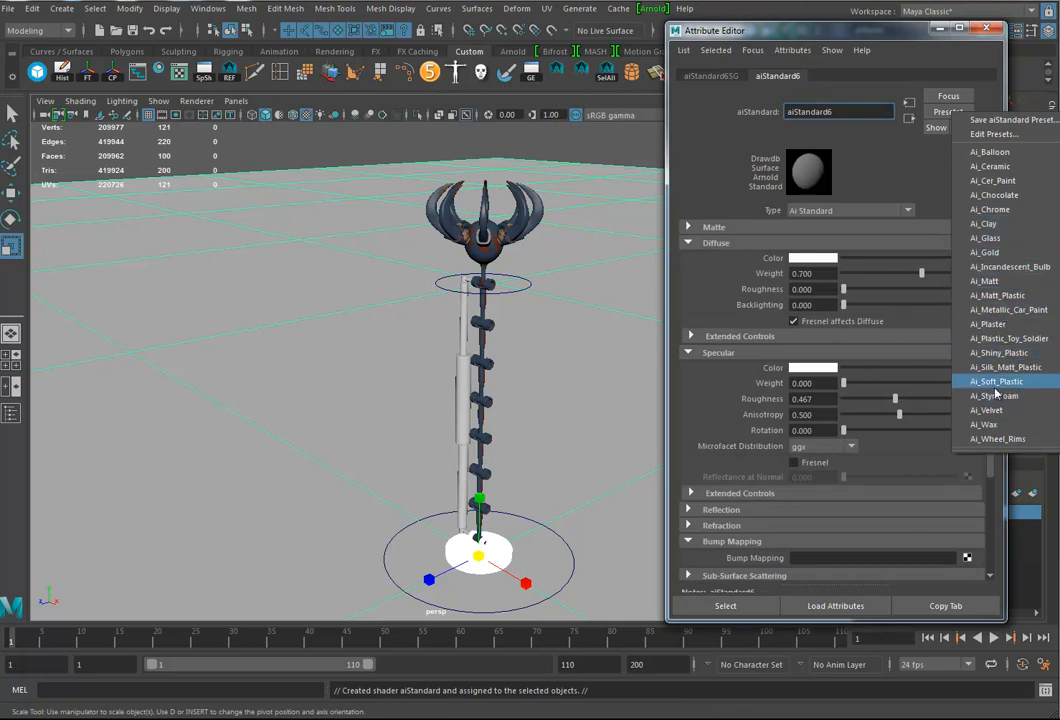
{"action": "left_click", "coordinate": [1009, 338]}
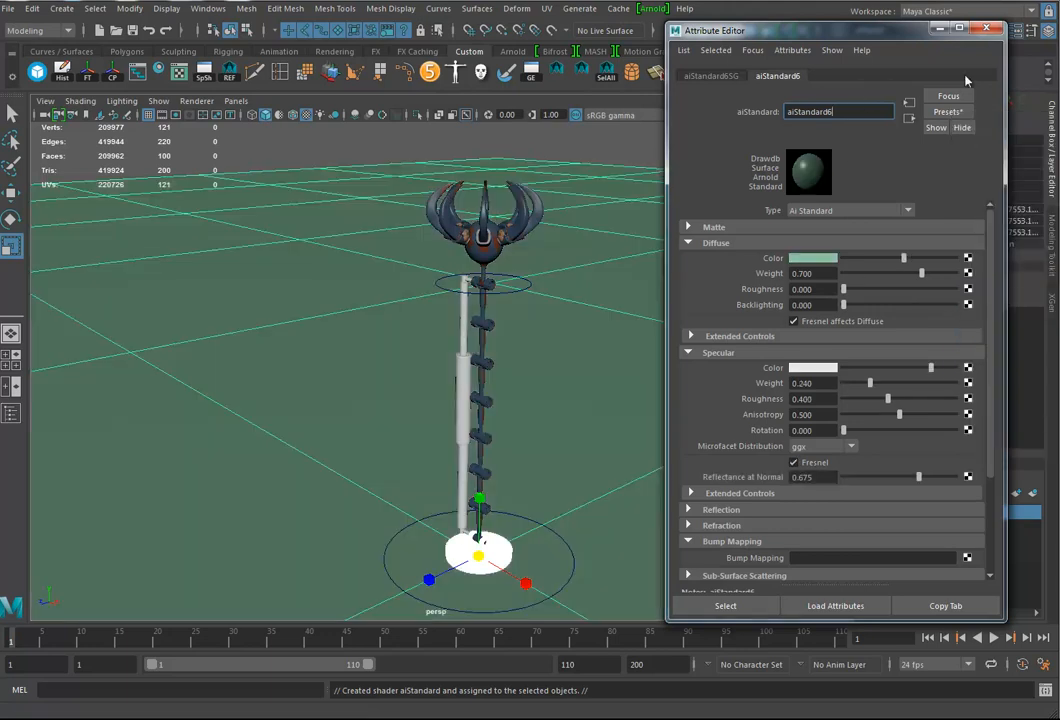
{"action": "left_click", "coordinate": [991, 31]}
{"action": "left_click", "coordinate": [635, 142]}
{"action": "middle_click_drag", "start_coordinate": [609, 380], "coordinate": [606, 345], "text": "alt"}
{"action": "right_click_drag", "start_coordinate": [606, 345], "coordinate": [519, 359], "text": "alt"}
{"action": "left_click_drag", "start_coordinate": [519, 359], "coordinate": [531, 412], "text": "alt"}
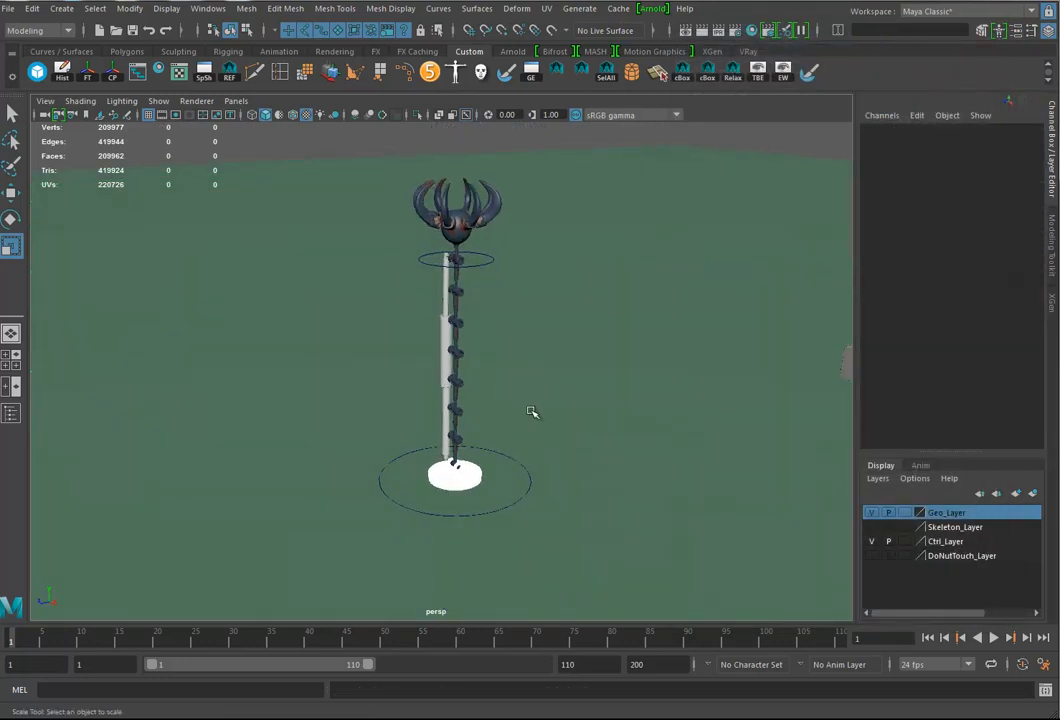
Step: Show the resolution gate in the perspective view and briefly play the animation
{"action": "left_click_drag", "start_coordinate": [68, 647], "coordinate": [134, 639]}
{"action": "right_click_drag", "start_coordinate": [390, 438], "coordinate": [505, 435], "text": "alt"}
{"action": "left_click", "coordinate": [45, 101]}
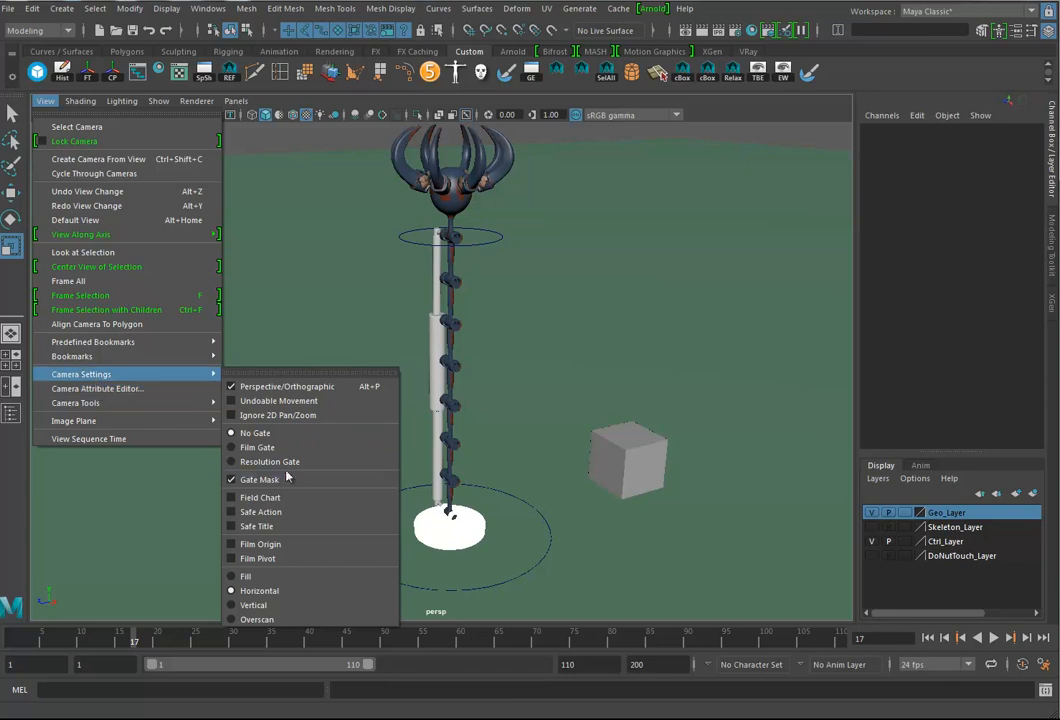
{"action": "left_click", "coordinate": [255, 461]}
{"action": "right_click_drag", "start_coordinate": [460, 438], "coordinate": [454, 407], "text": "alt"}
{"action": "key", "text": "alt+v"}
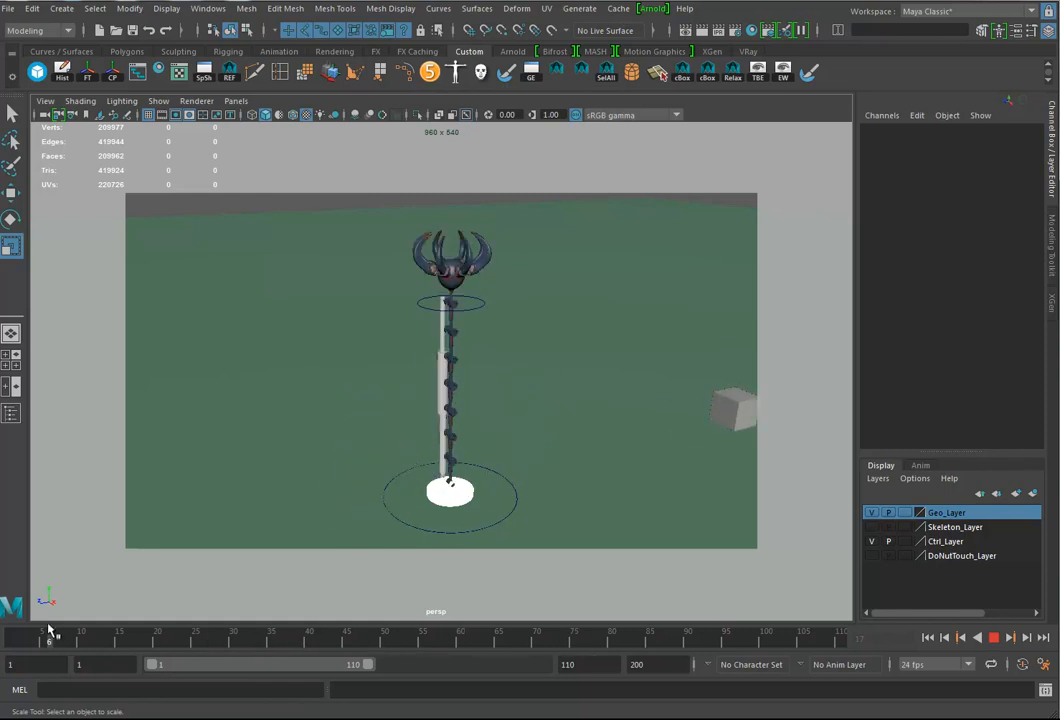
{"action": "key", "text": "alt+v"}
Step: Bind the Claw011 mesh to the Claw1 joint, showing Skeleton_Layer only while selecting them
{"action": "right_click_drag", "start_coordinate": [387, 368], "coordinate": [652, 379], "text": "alt"}
{"action": "middle_click_drag", "start_coordinate": [632, 310], "coordinate": [597, 516], "text": "alt"}
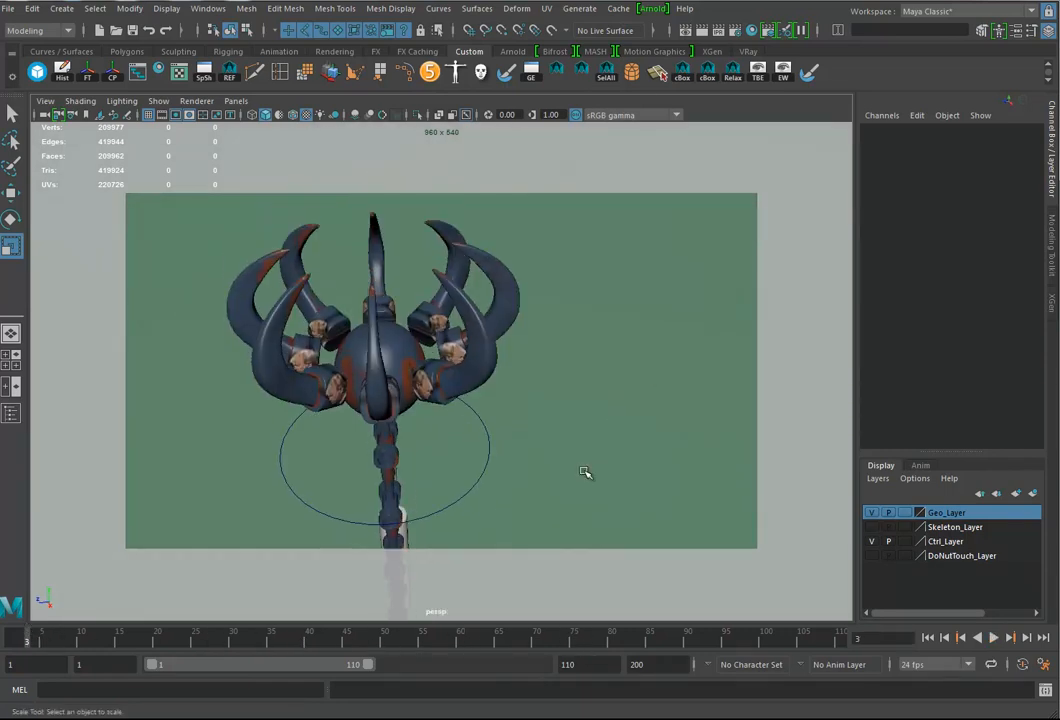
{"action": "left_click", "coordinate": [871, 527]}
{"action": "left_click_drag", "start_coordinate": [490, 305], "coordinate": [583, 345], "text": "alt"}
{"action": "left_click", "coordinate": [586, 357]}
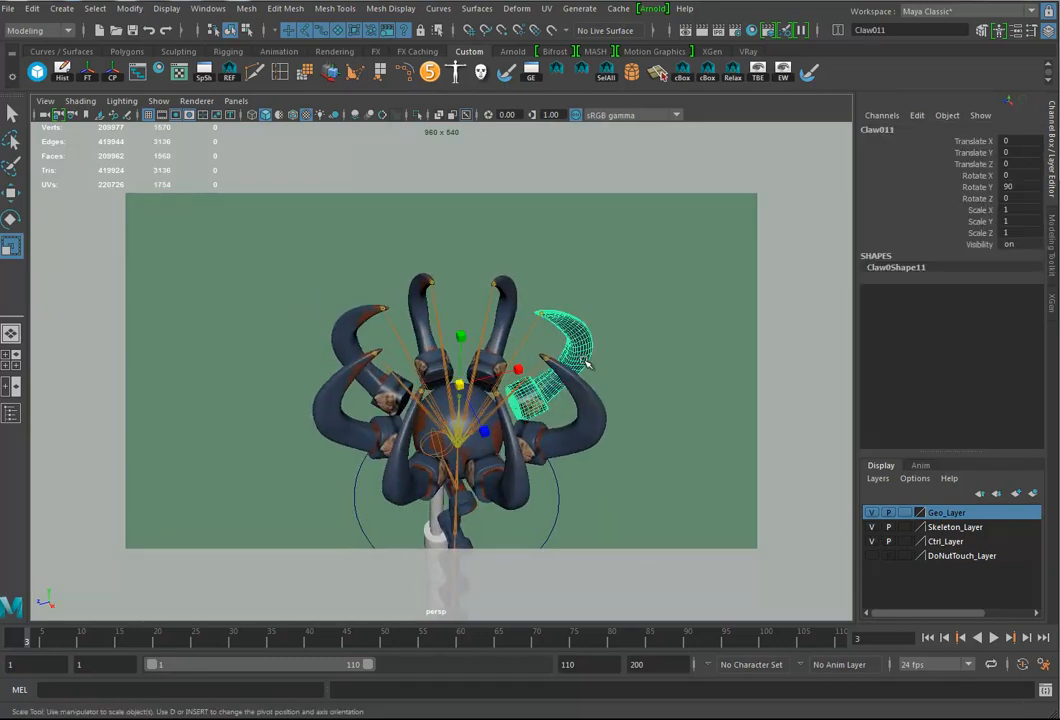
{"action": "left_click", "coordinate": [545, 369]}
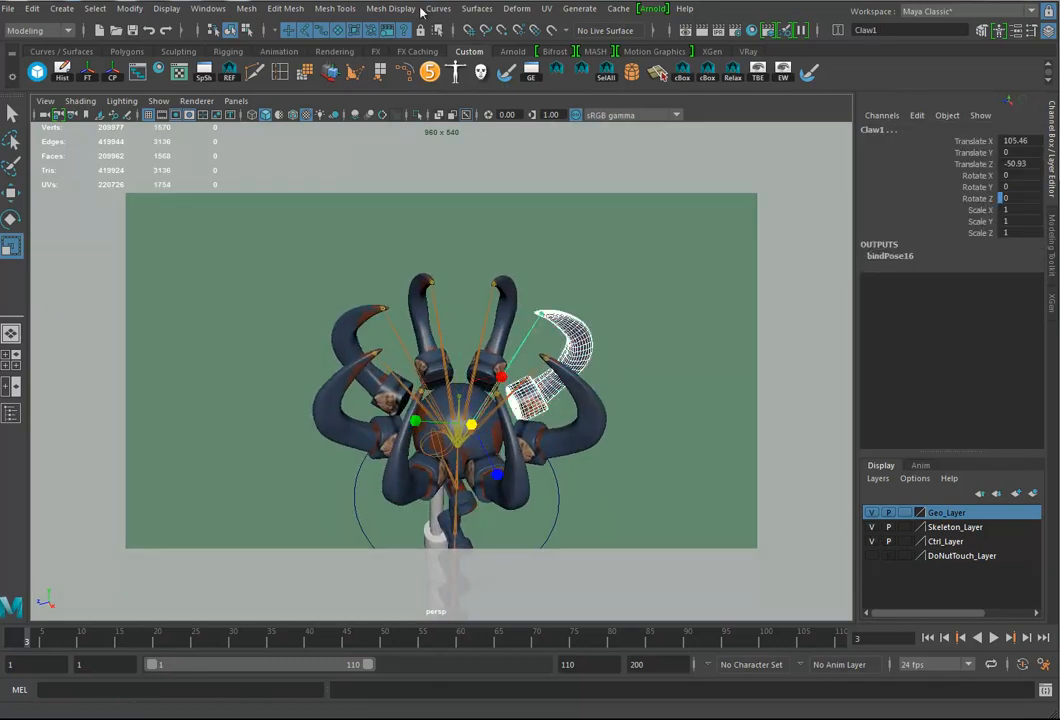
{"action": "key", "text": "space"}
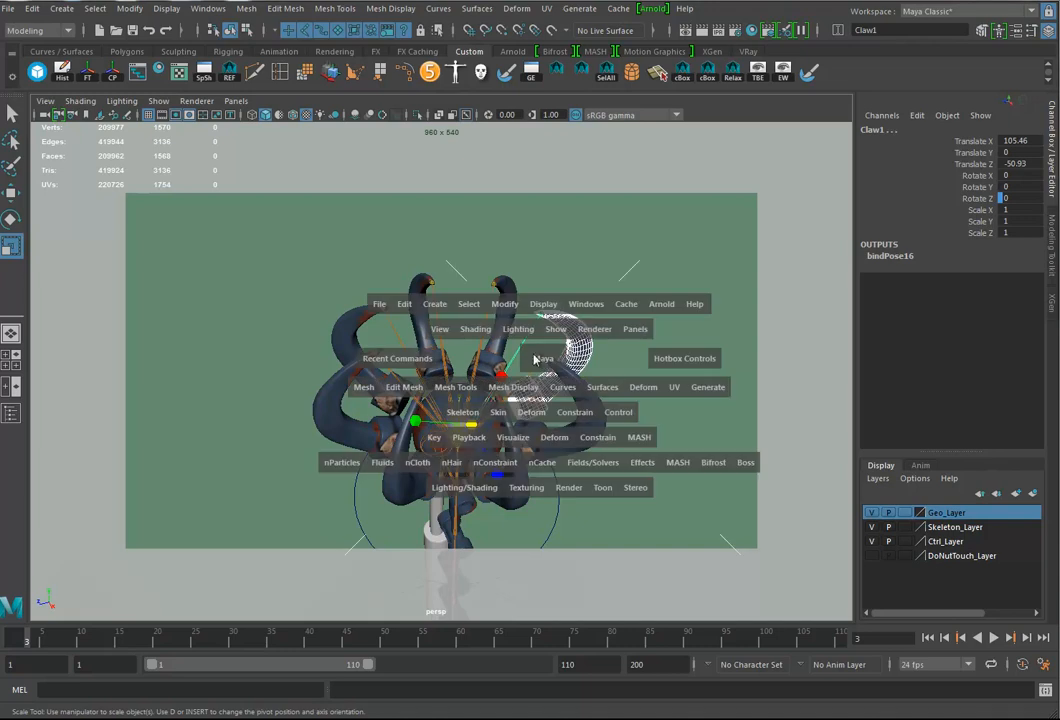
{"action": "left_click_drag", "start_coordinate": [500, 417], "coordinate": [530, 73]}
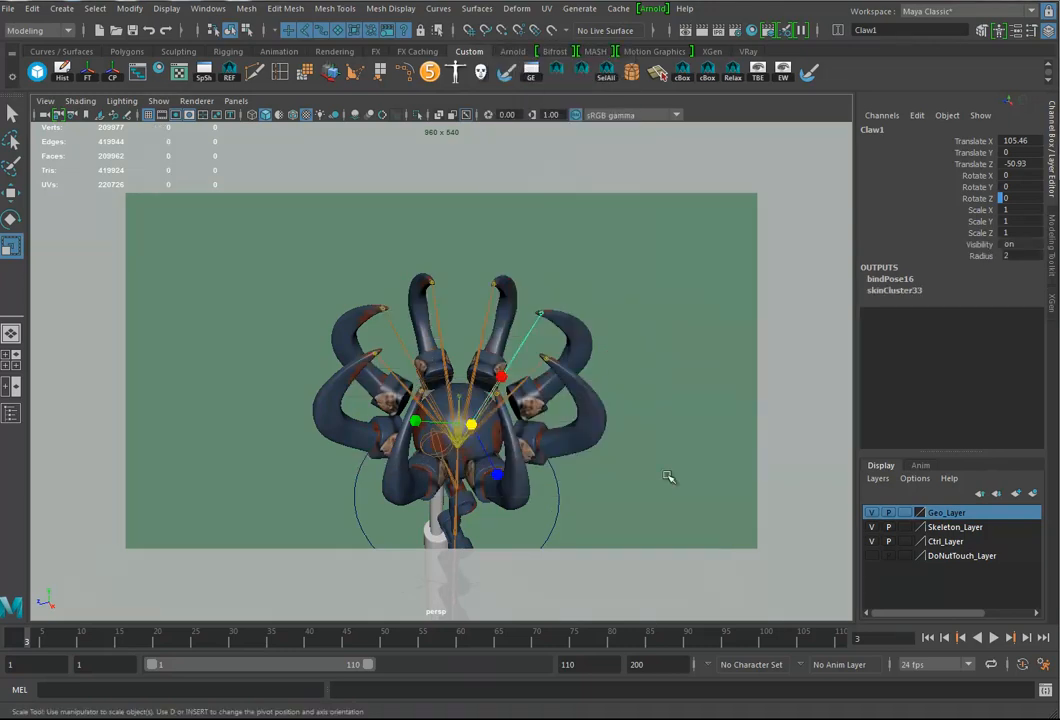
{"action": "left_click", "coordinate": [871, 527]}
Step: Go to frame 64 and create a new perspective camera for the viewport
{"action": "left_click_drag", "start_coordinate": [650, 450], "coordinate": [515, 398], "text": "alt"}
{"action": "mouse_move", "coordinate": [168, 642]}
{"action": "left_mouse_down"}
{"action": "mouse_move", "coordinate": [17, 638]}
{"action": "mouse_move", "coordinate": [771, 641]}
{"action": "mouse_move", "coordinate": [476, 639]}
{"action": "mouse_move", "coordinate": [490, 639]}
{"action": "left_mouse_up"}
{"action": "left_click_drag", "start_coordinate": [516, 535], "coordinate": [525, 414], "text": "alt"}
{"action": "mouse_move", "coordinate": [525, 414]}
{"action": "middle_mouse_down", "text": "alt"}
{"action": "mouse_move", "coordinate": [526, 403]}
{"action": "mouse_move", "coordinate": [525, 416]}
{"action": "middle_mouse_up", "text": "alt"}
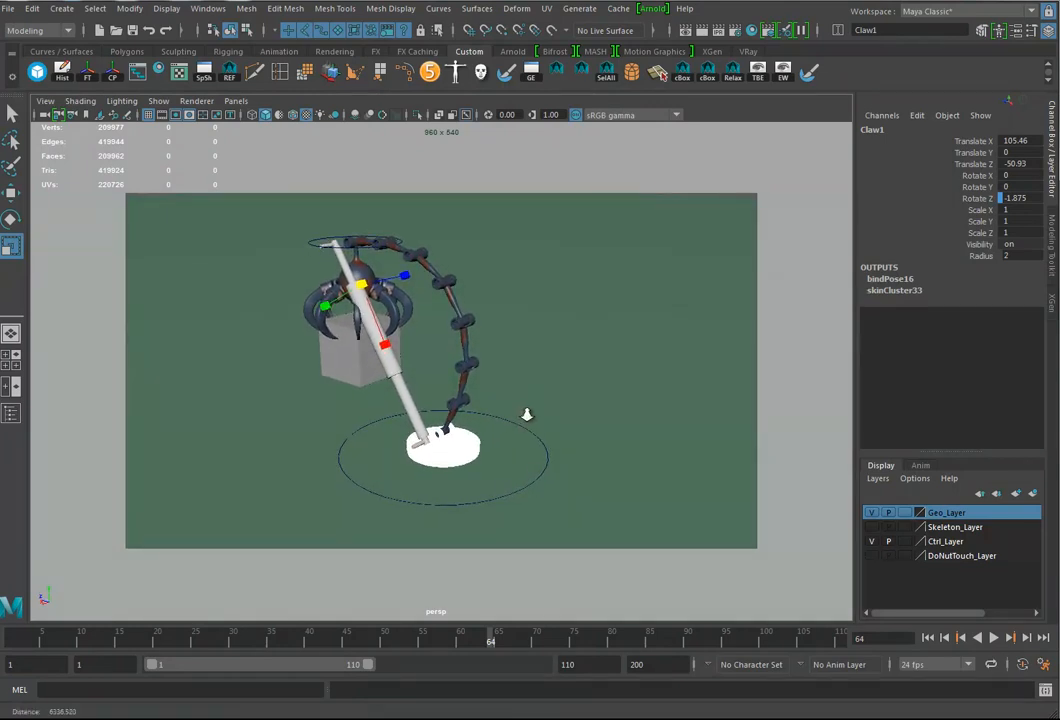
{"action": "left_click", "coordinate": [237, 101]}
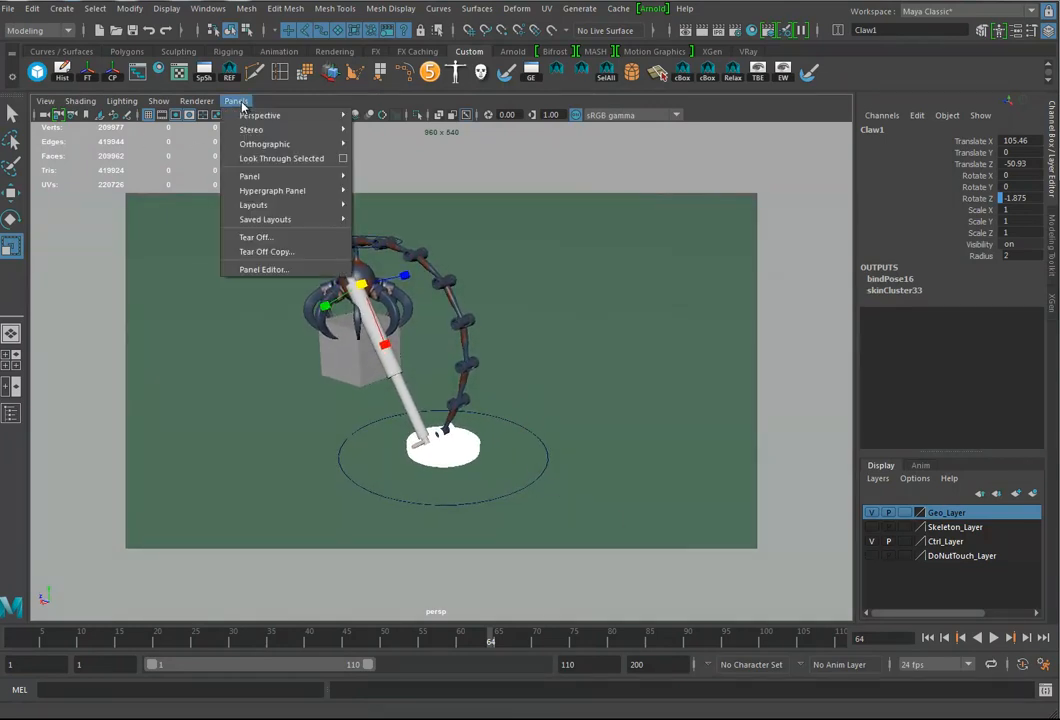
{"action": "mouse_move", "coordinate": [320, 115]}
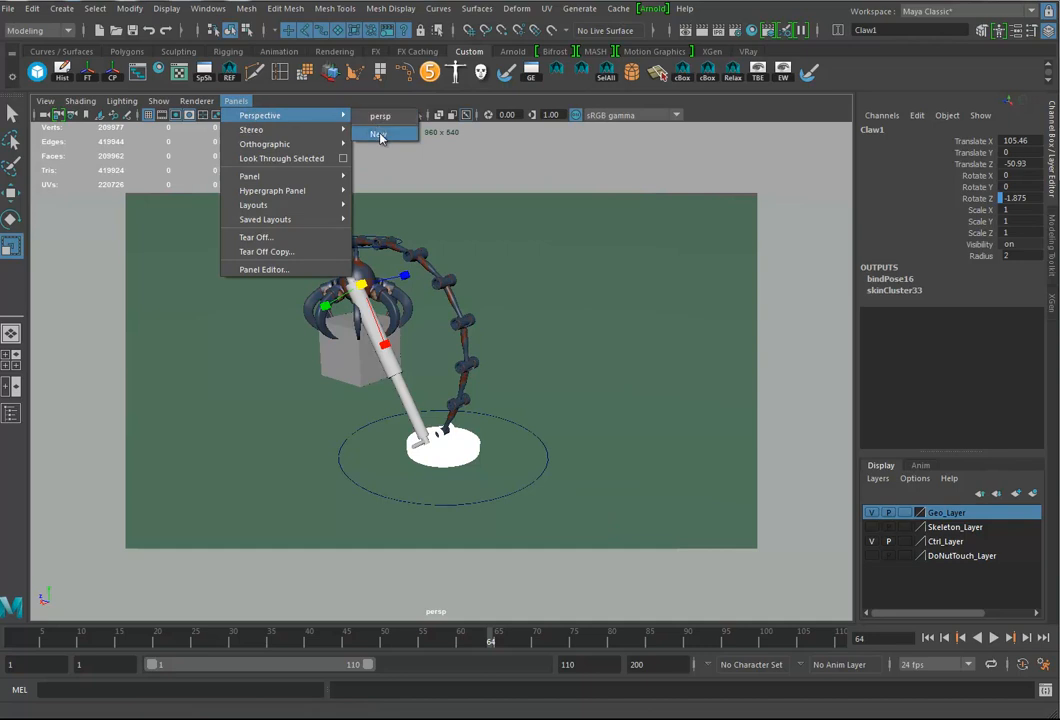
{"action": "left_click", "coordinate": [380, 137]}
Step: Frame the claw arm and box in the new camera's view and rename the camera ShotCam
{"action": "right_click_drag", "start_coordinate": [746, 430], "coordinate": [240, 402], "text": "alt"}
{"action": "middle_click_drag", "start_coordinate": [477, 399], "coordinate": [477, 393], "text": "alt"}
{"action": "left_click_drag", "start_coordinate": [477, 393], "coordinate": [510, 483], "text": "alt"}
{"action": "double_click", "coordinate": [899, 128]}
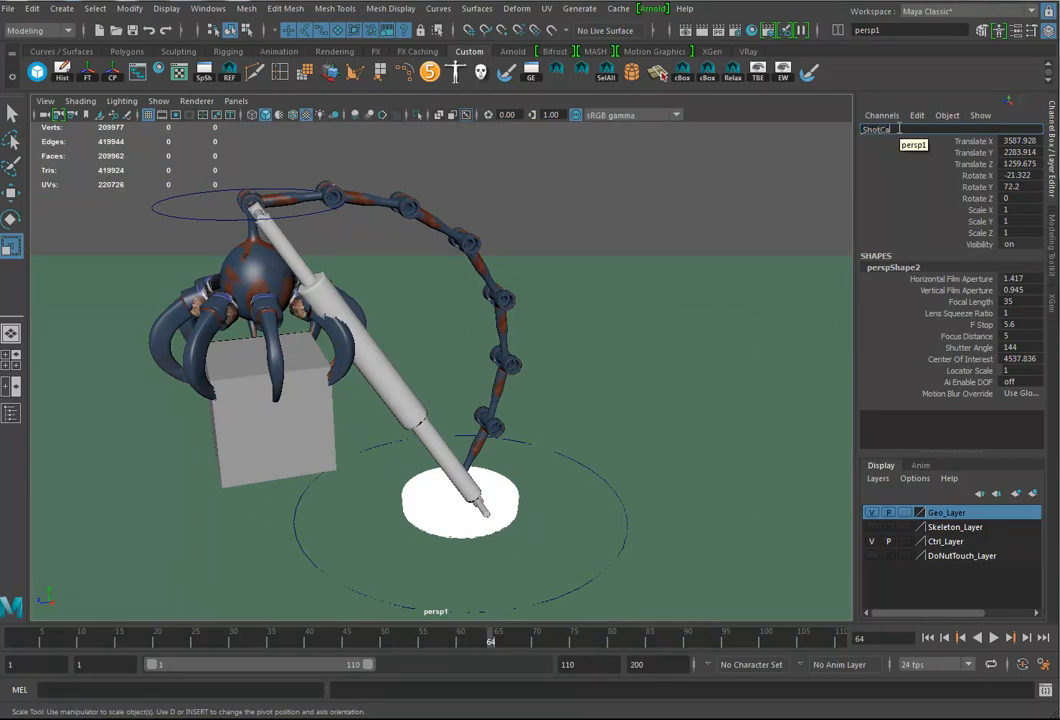
{"action": "type", "text": "ShotCam"}
{"action": "key", "text": "Return"}
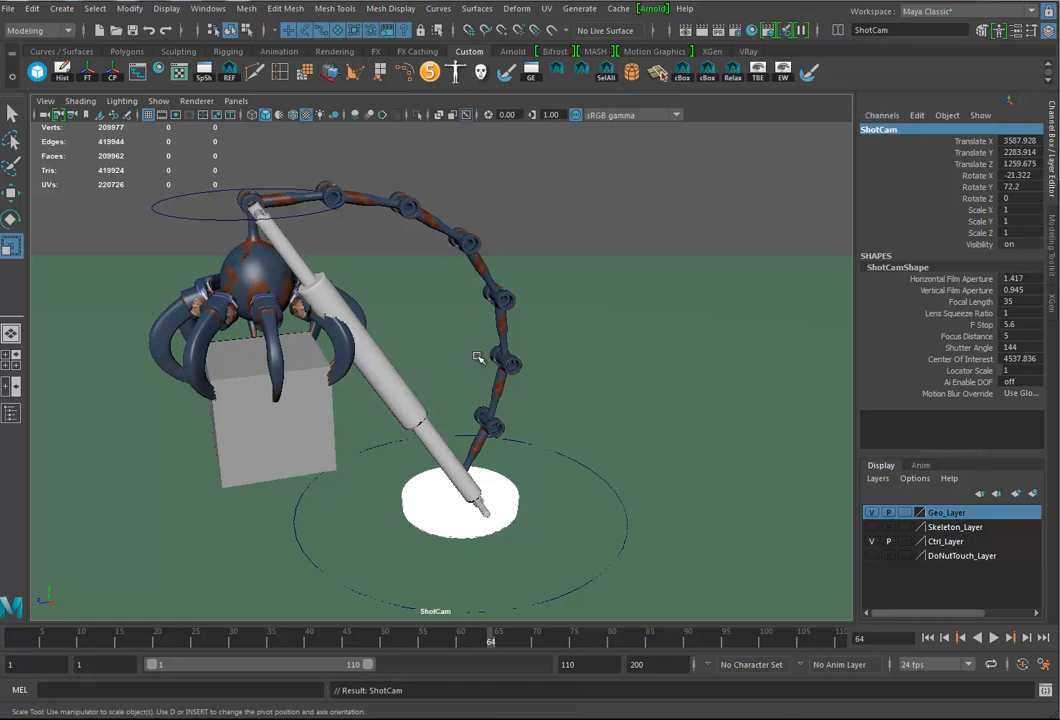
Step: Show the resolution gate for ShotCam and pull the camera back so the arm and box fit inside it
{"action": "left_click", "coordinate": [45, 101]}
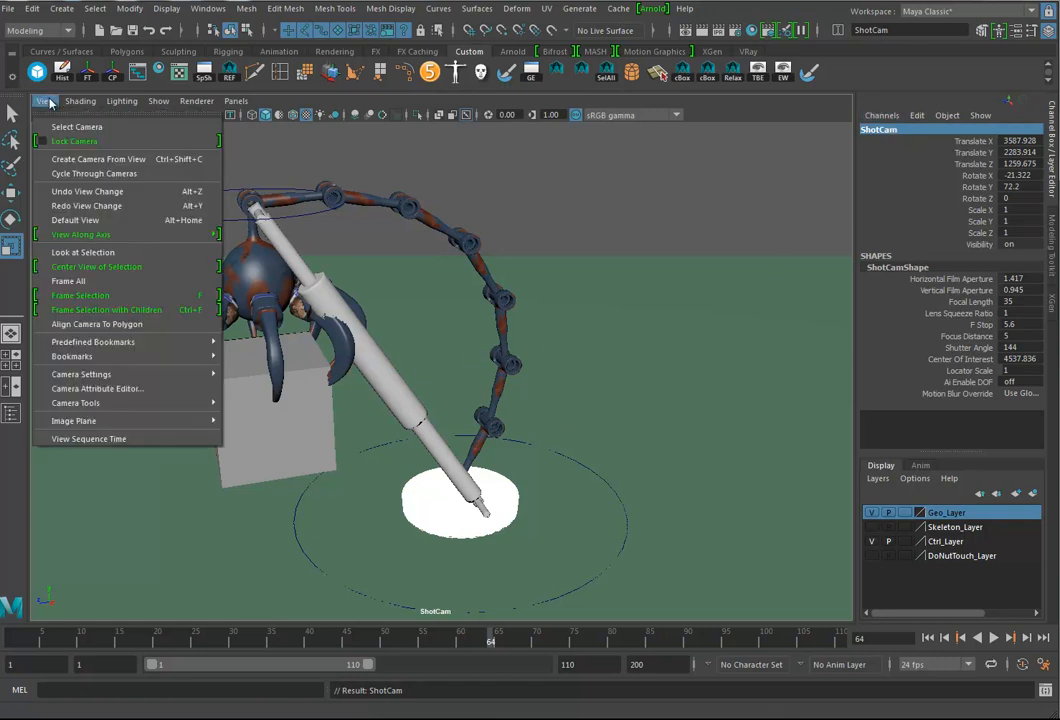
{"action": "mouse_move", "coordinate": [90, 401]}
{"action": "mouse_move", "coordinate": [95, 375]}
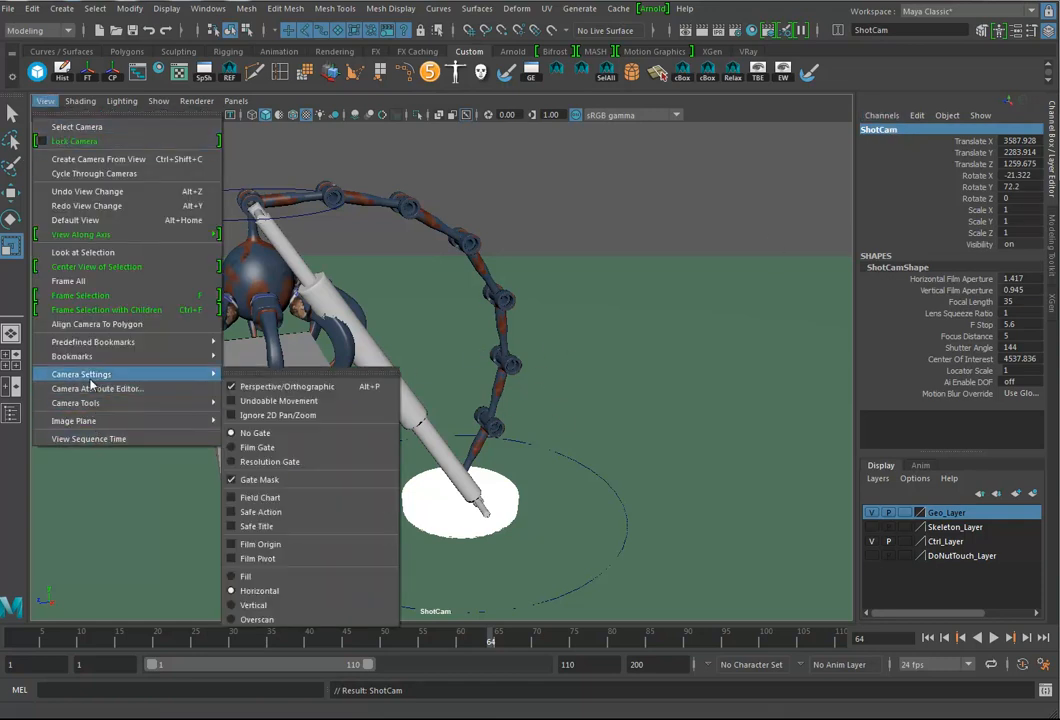
{"action": "left_click", "coordinate": [285, 462]}
{"action": "left_click_drag", "start_coordinate": [625, 448], "coordinate": [587, 279], "text": "alt"}
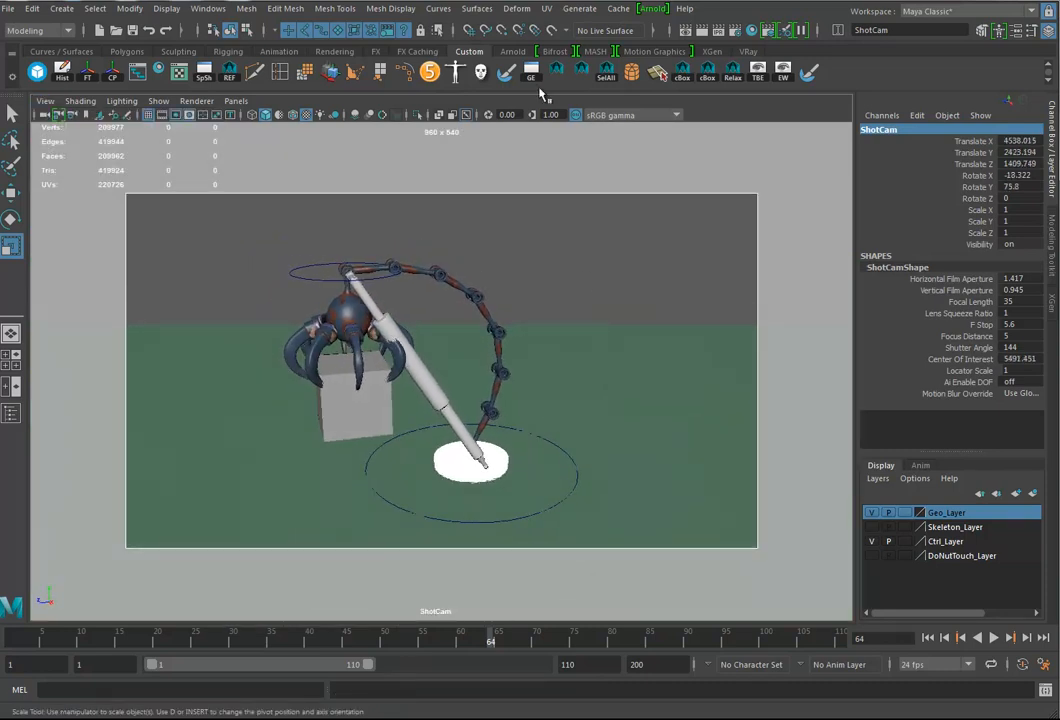
Step: Set the scene to render with Arnold Renderer and use the HD_720 image size preset
{"action": "left_click", "coordinate": [735, 30]}
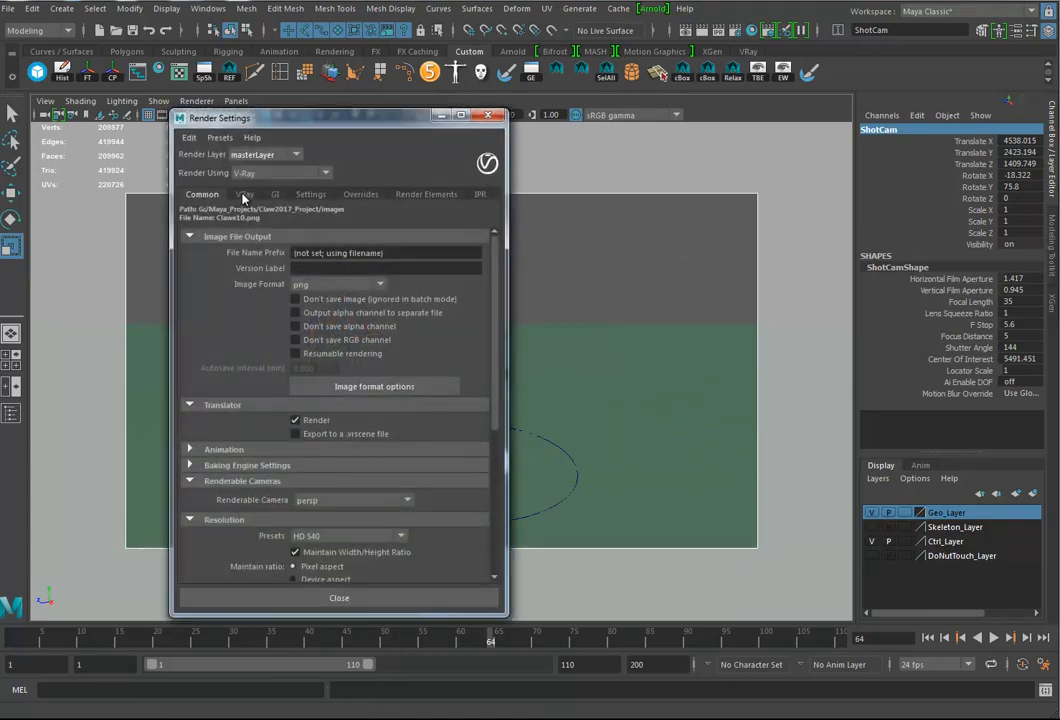
{"action": "left_click", "coordinate": [280, 173]}
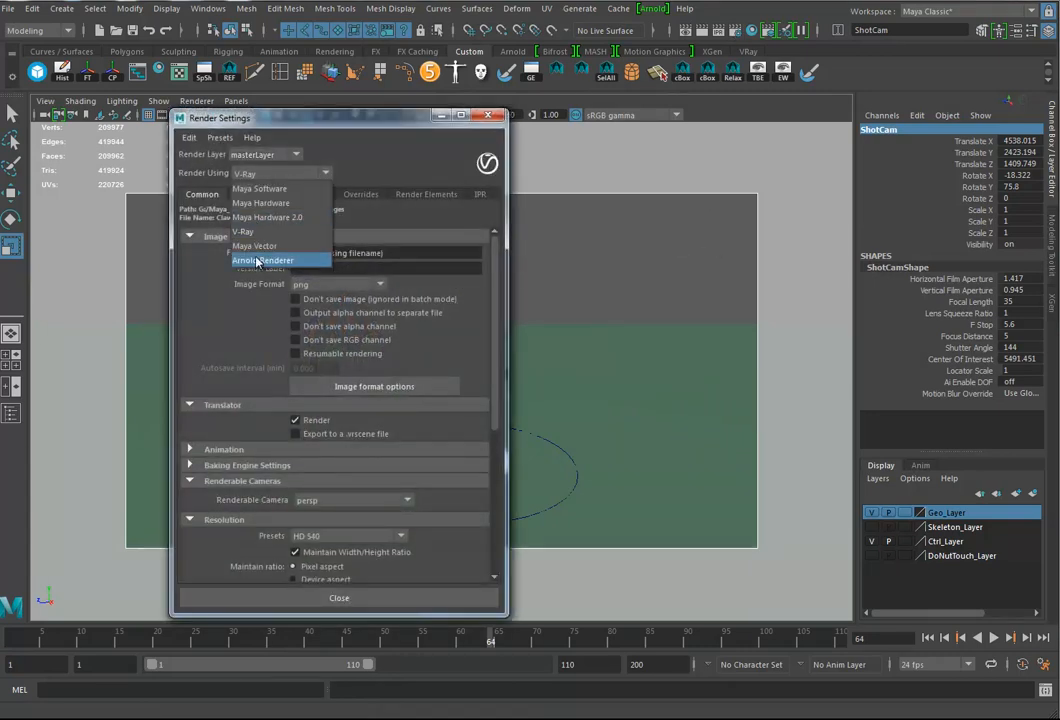
{"action": "left_click", "coordinate": [264, 260]}
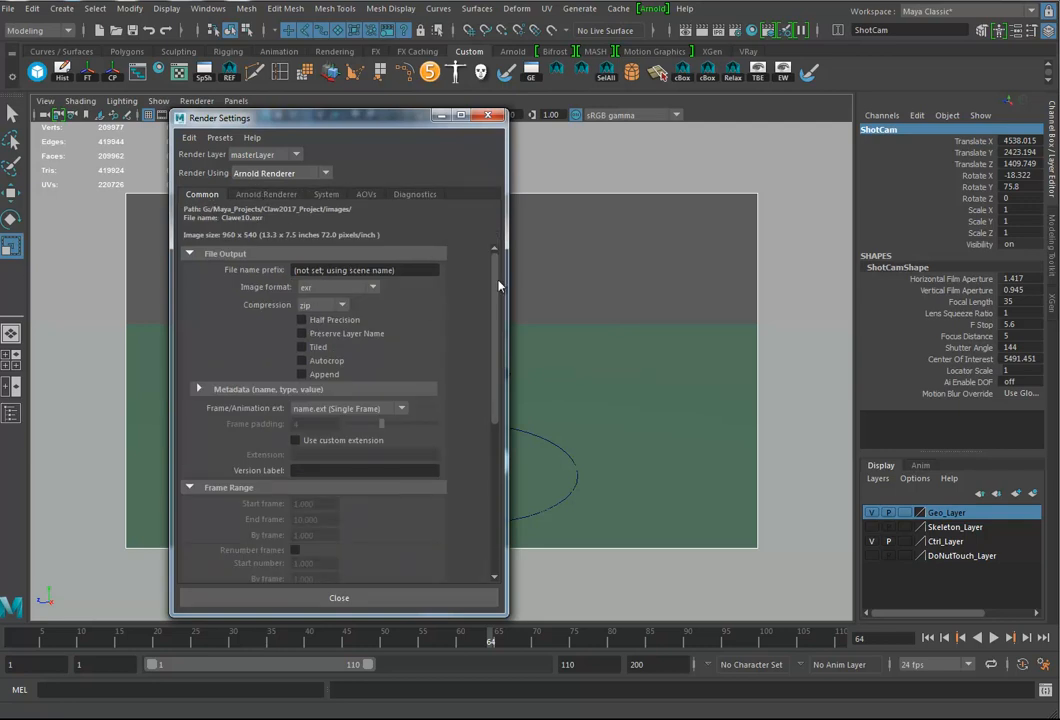
{"action": "scroll", "coordinate": [499, 287], "scroll_direction": "down", "scroll_amount": 6}
{"action": "left_click", "coordinate": [369, 384]}
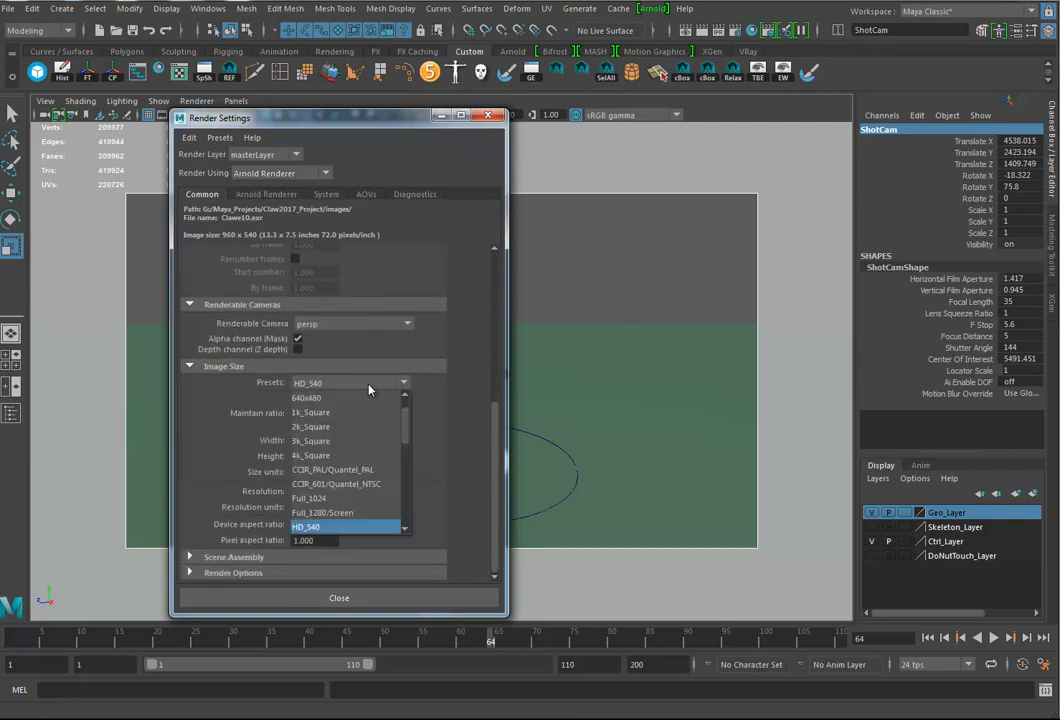
{"action": "scroll", "coordinate": [355, 513], "scroll_direction": "down", "scroll_amount": 1}
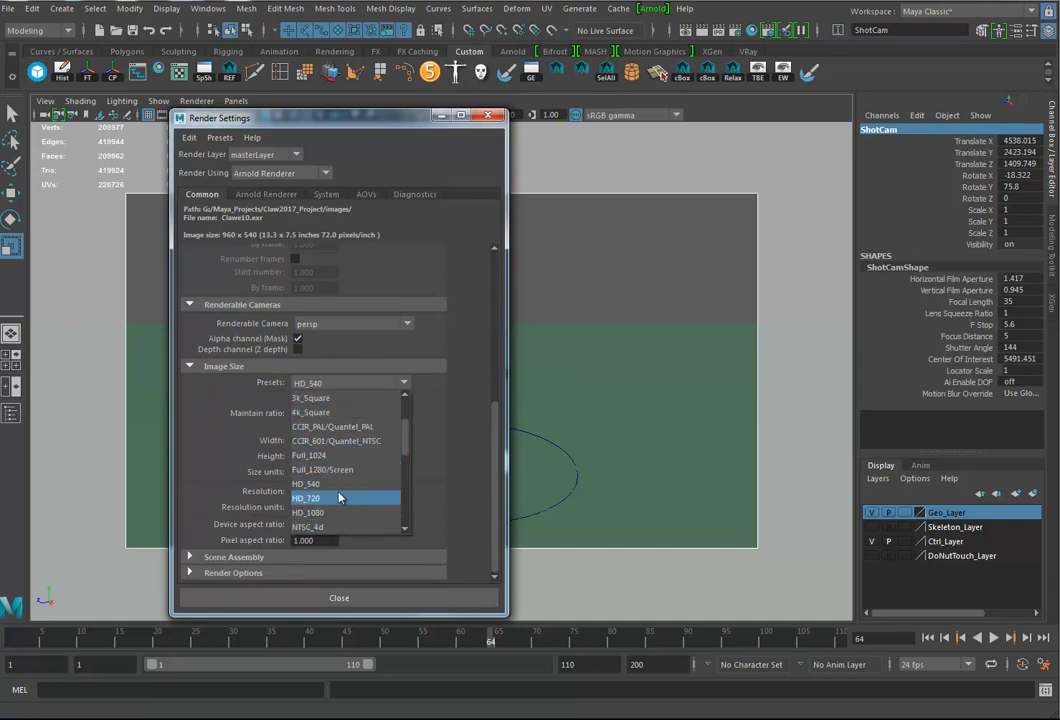
{"action": "left_click", "coordinate": [330, 498]}
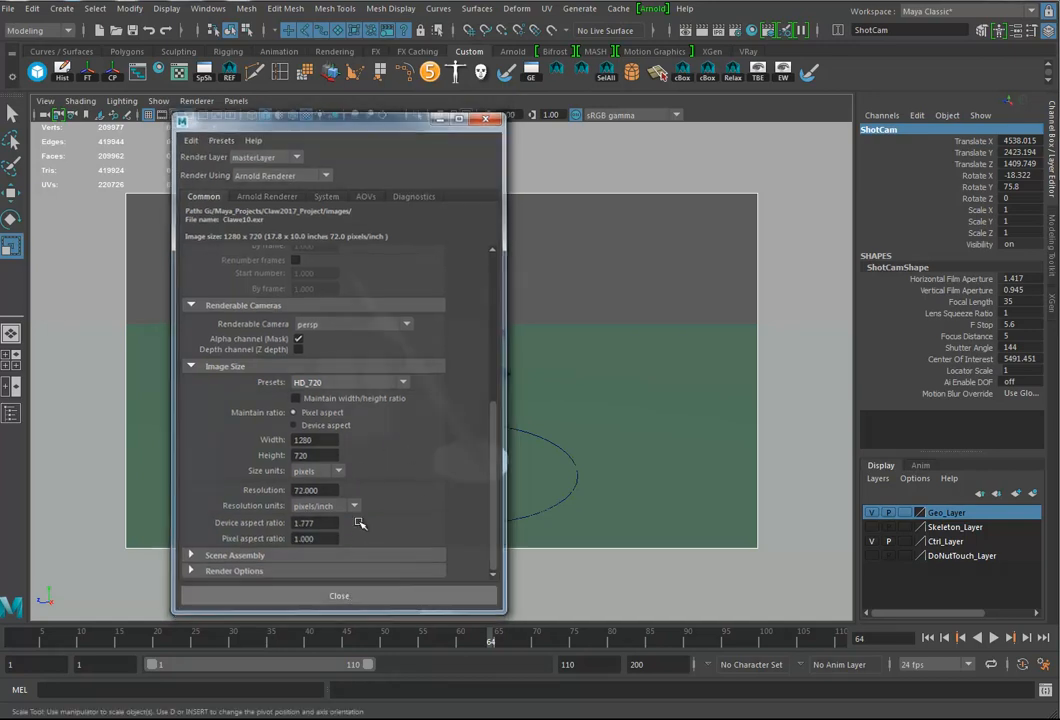
{"action": "left_click", "coordinate": [353, 597]}
Step: Reposition ShotCam to a lower angle from another side of the arm and advance the animation to frame 109
{"action": "mouse_move", "coordinate": [553, 388]}
{"action": "left_mouse_down", "text": "alt"}
{"action": "mouse_move", "coordinate": [582, 386]}
{"action": "mouse_move", "coordinate": [559, 390]}
{"action": "left_mouse_up", "text": "alt"}
{"action": "right_click_drag", "start_coordinate": [559, 390], "coordinate": [569, 391], "text": "alt"}
{"action": "left_click_drag", "start_coordinate": [182, 638], "coordinate": [520, 633]}
{"action": "left_click_drag", "start_coordinate": [535, 450], "coordinate": [452, 443], "text": "alt"}
{"action": "middle_click_drag", "start_coordinate": [452, 443], "coordinate": [414, 433], "text": "alt"}
{"action": "left_click_drag", "start_coordinate": [414, 433], "coordinate": [417, 434], "text": "alt"}
{"action": "left_click_drag", "start_coordinate": [265, 645], "coordinate": [834, 638]}
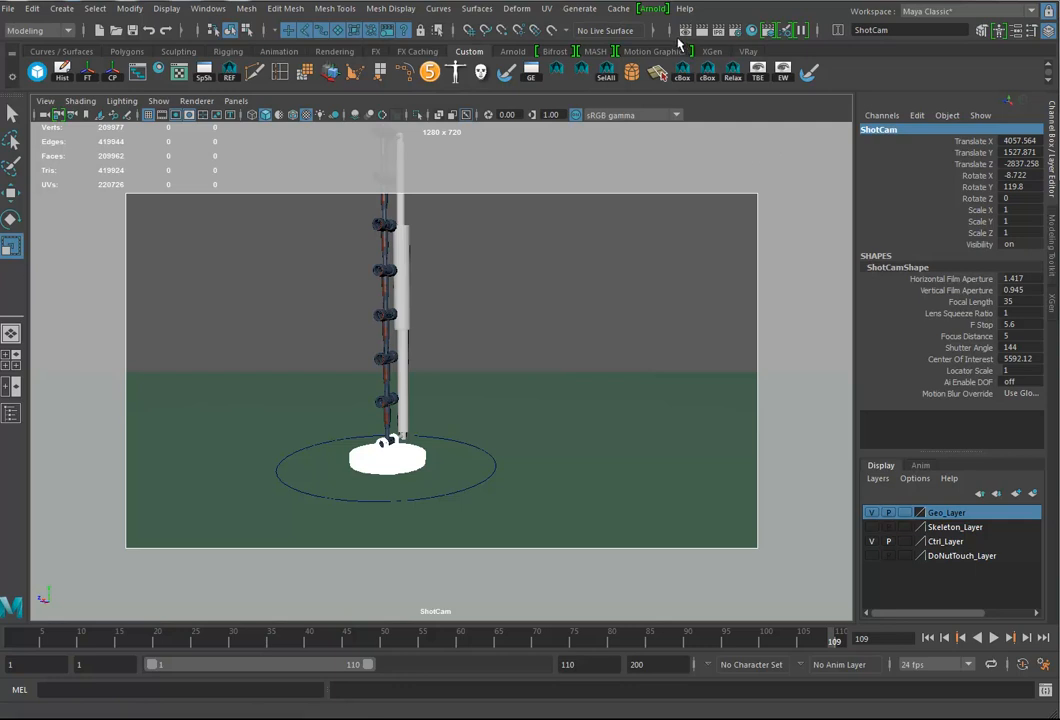
Step: Render the ShotCam view in Arnold RenderView, start a live IPR session and inspect the image
{"action": "left_click", "coordinate": [652, 10]}
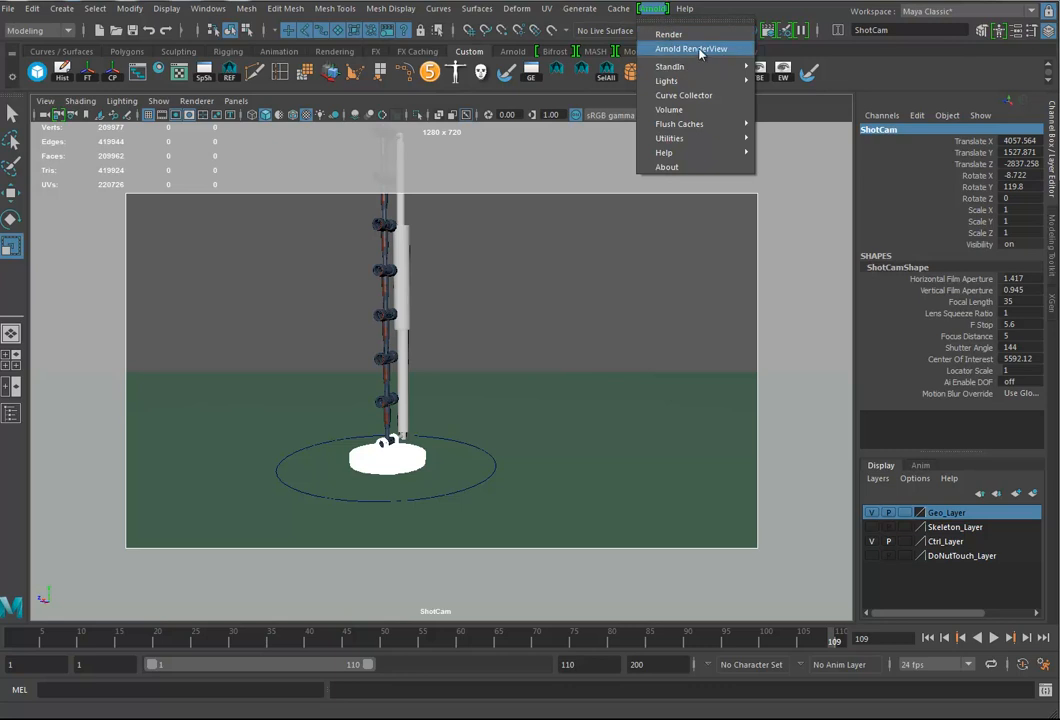
{"action": "left_click", "coordinate": [700, 50]}
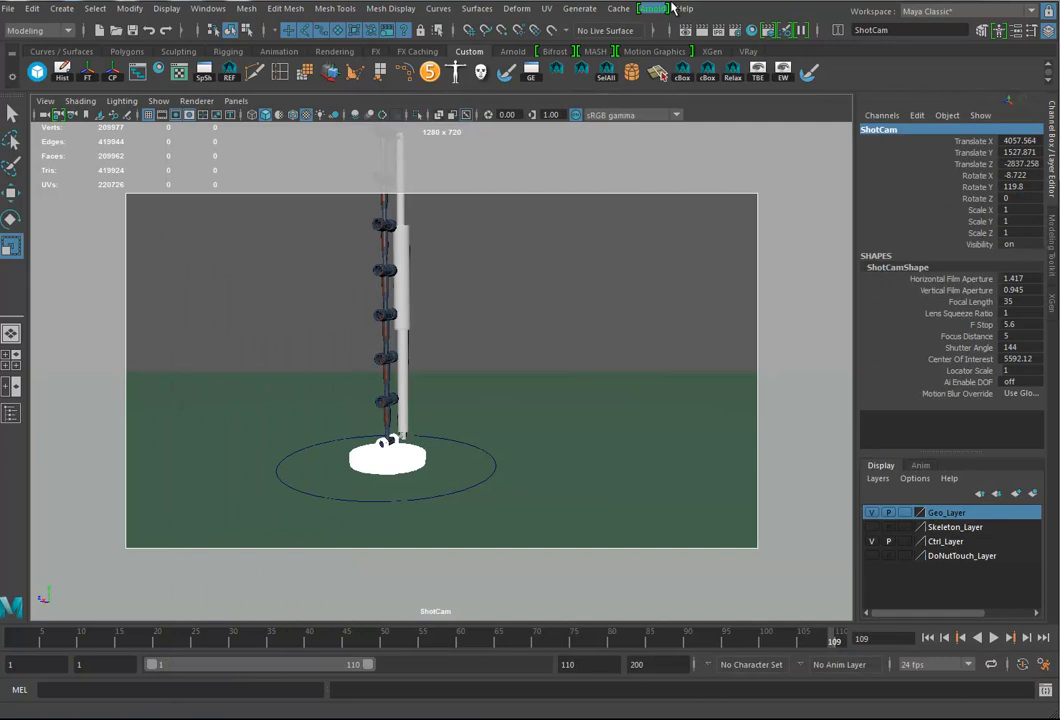
{"action": "left_click", "coordinate": [652, 8]}
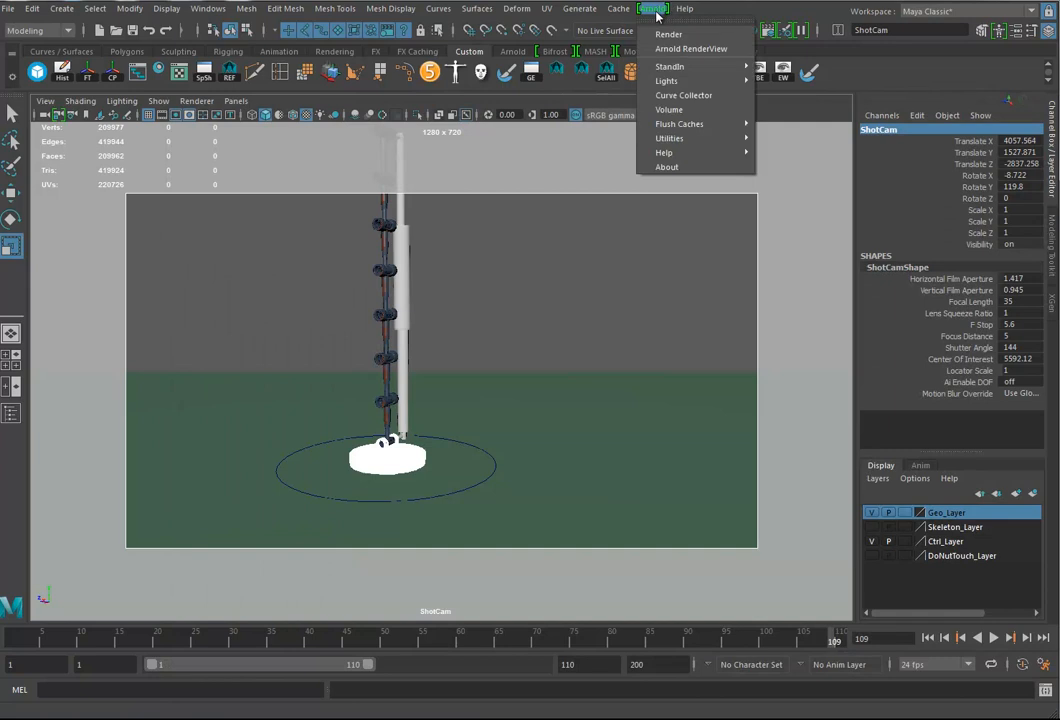
{"action": "left_click", "coordinate": [665, 36]}
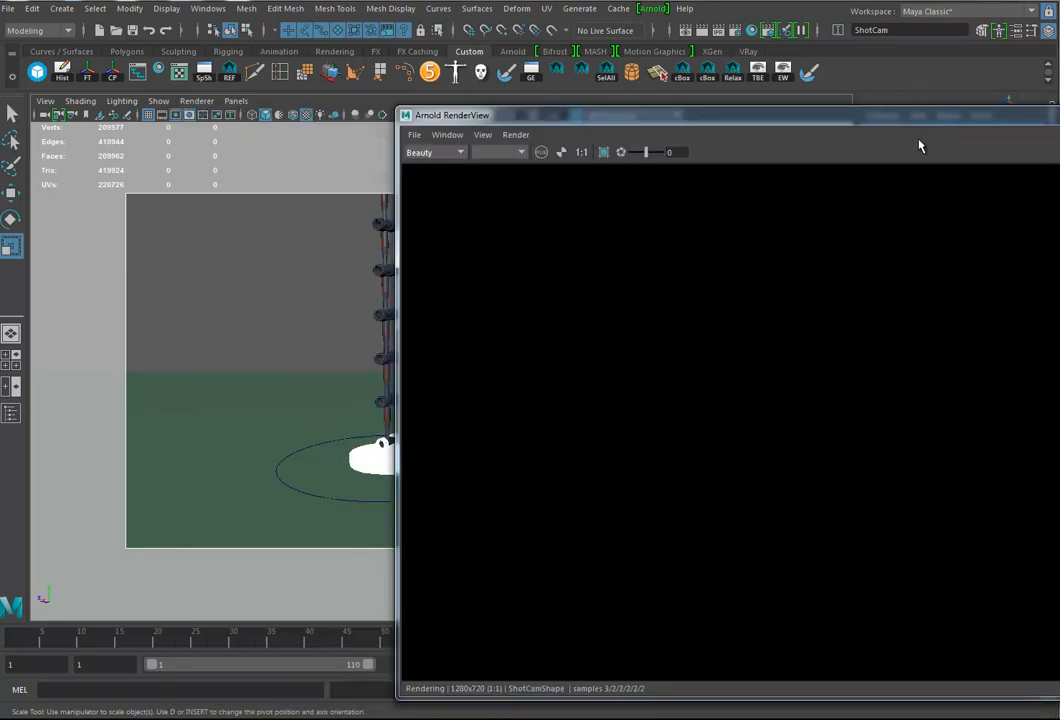
{"action": "left_click_drag", "start_coordinate": [755, 119], "coordinate": [645, 120]}
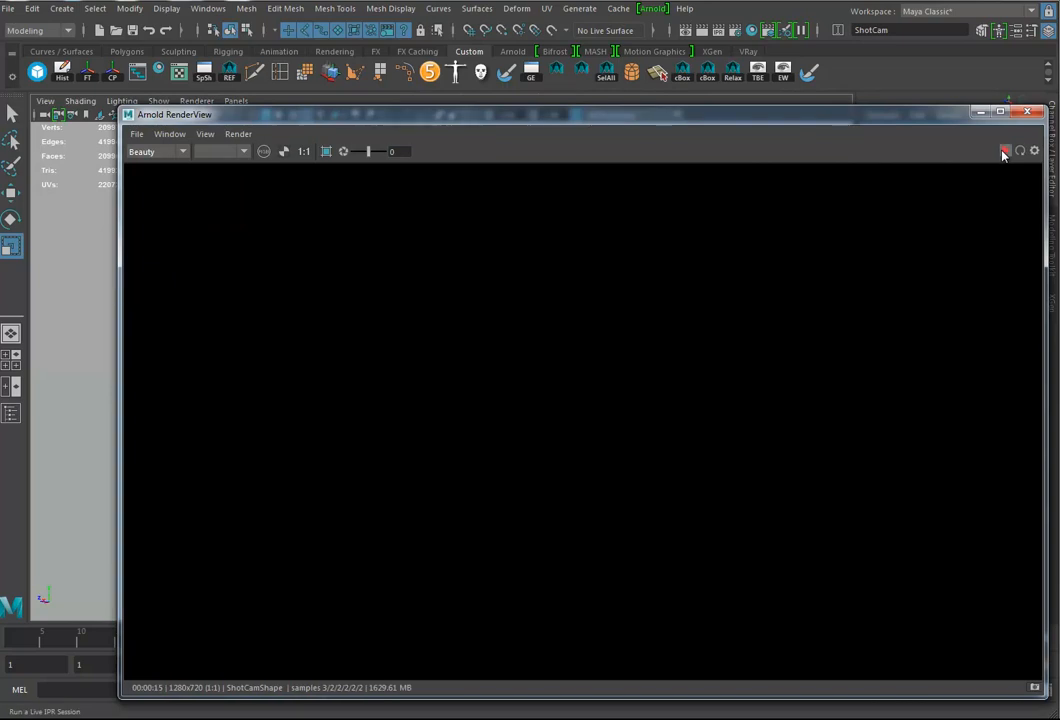
{"action": "left_click", "coordinate": [1003, 153]}
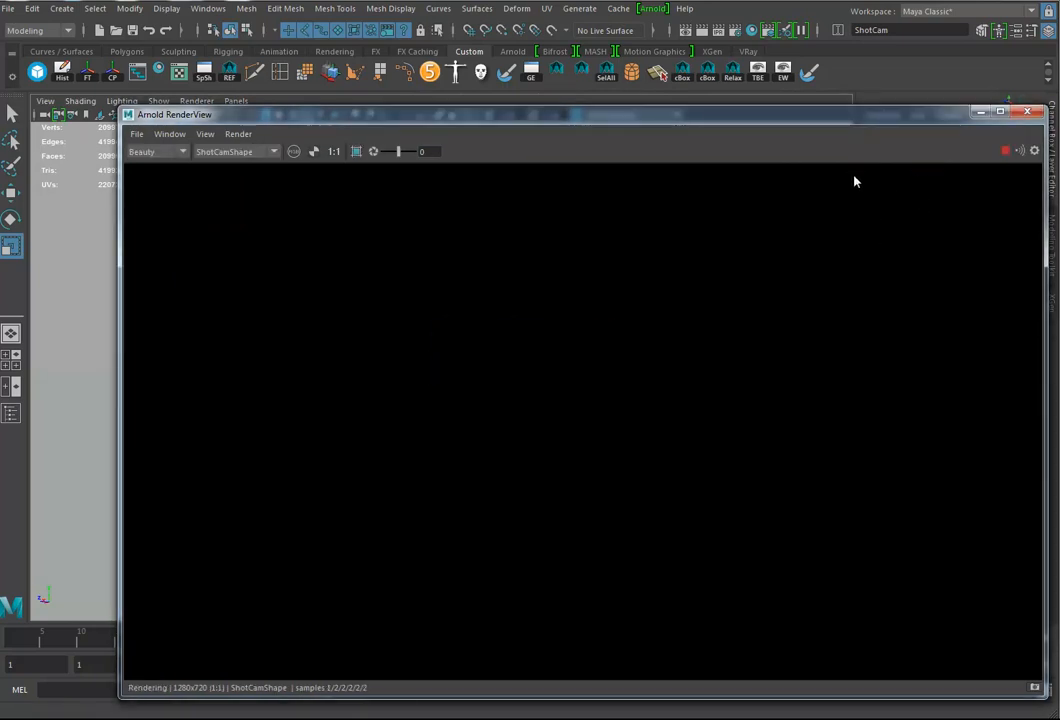
{"action": "left_click_drag", "start_coordinate": [727, 127], "coordinate": [820, 128]}
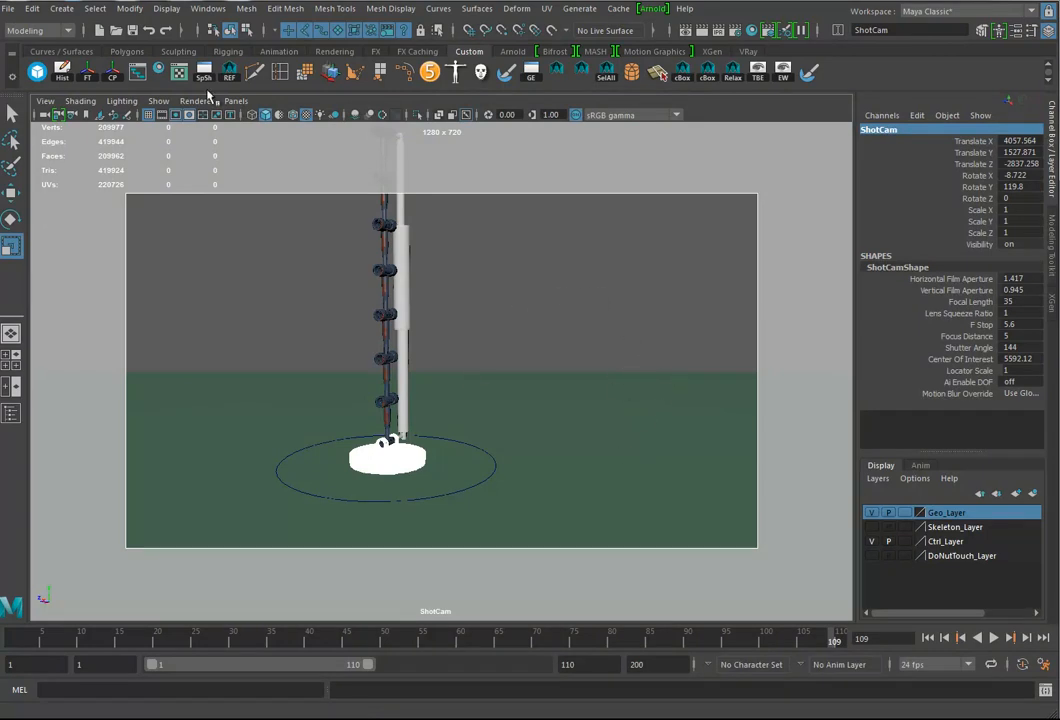
Step: Create an Arnold area light at the claw arm's base and scale it uniformly to about 500
{"action": "left_click", "coordinate": [653, 10]}
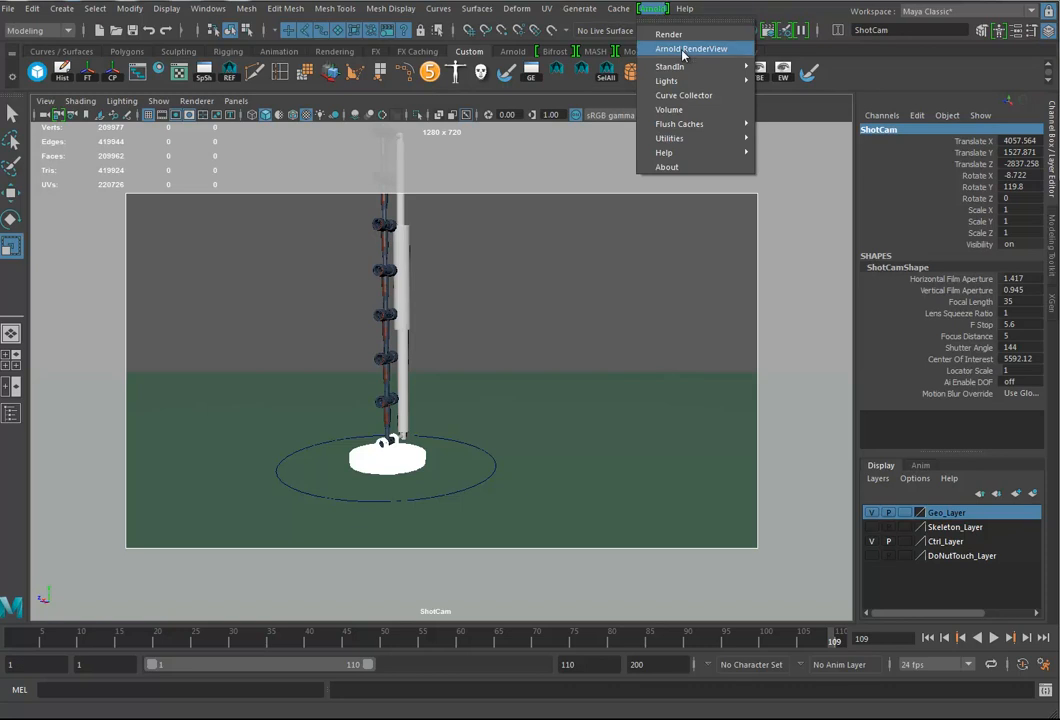
{"action": "mouse_move", "coordinate": [740, 80]}
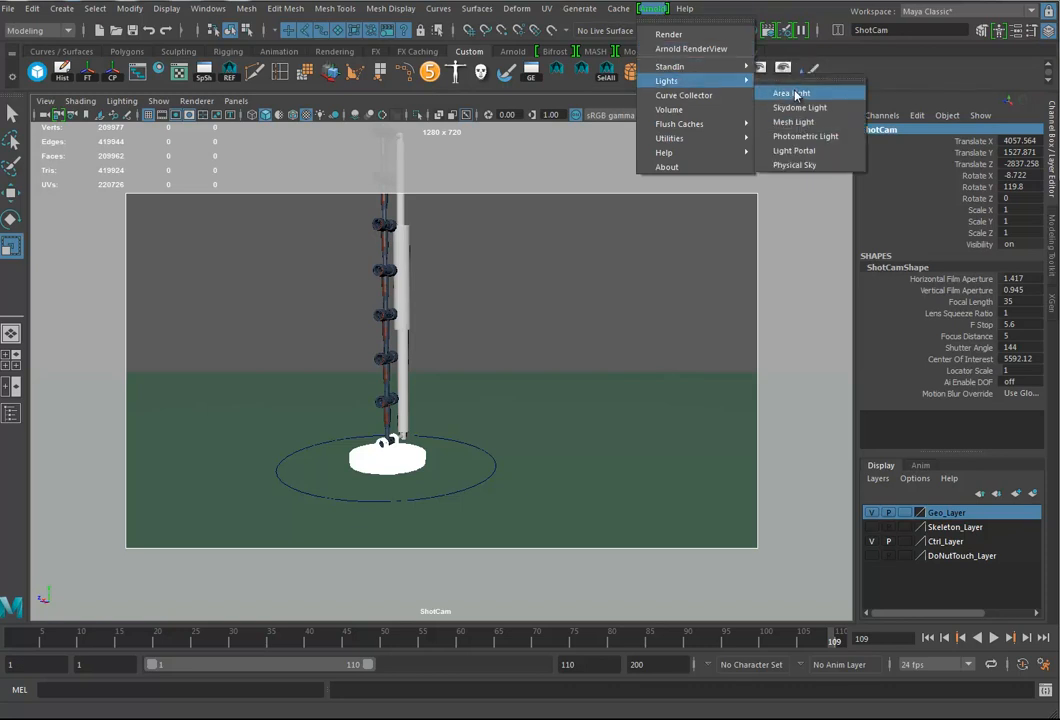
{"action": "left_click", "coordinate": [826, 95]}
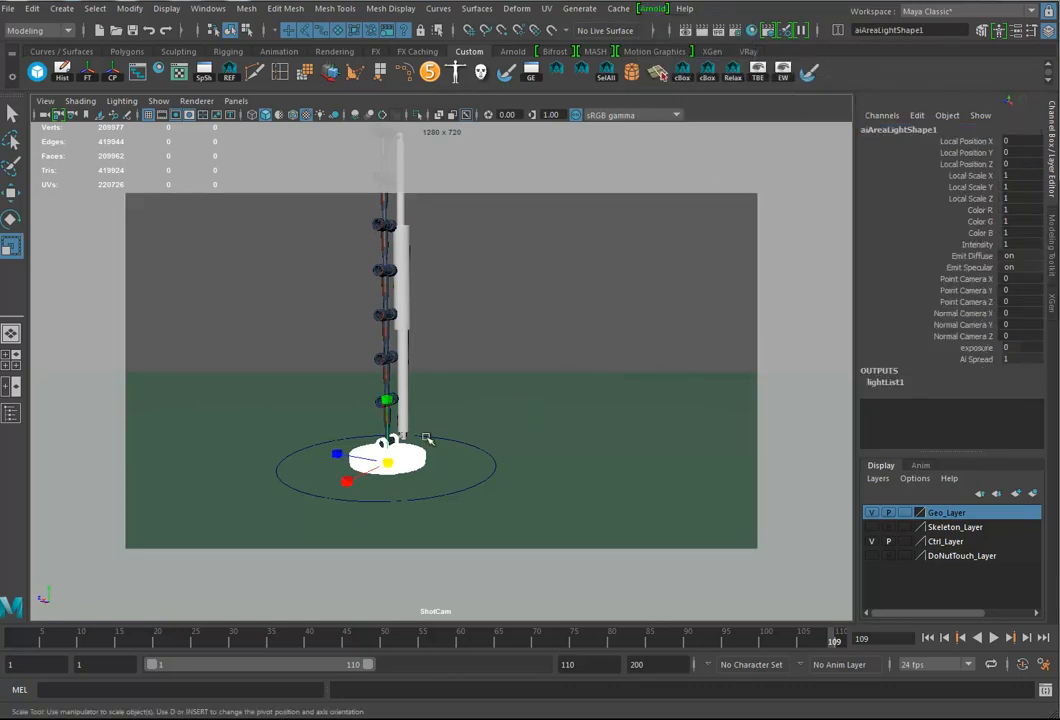
{"action": "left_click_drag", "start_coordinate": [390, 462], "coordinate": [494, 442]}
{"action": "key", "text": "w"}
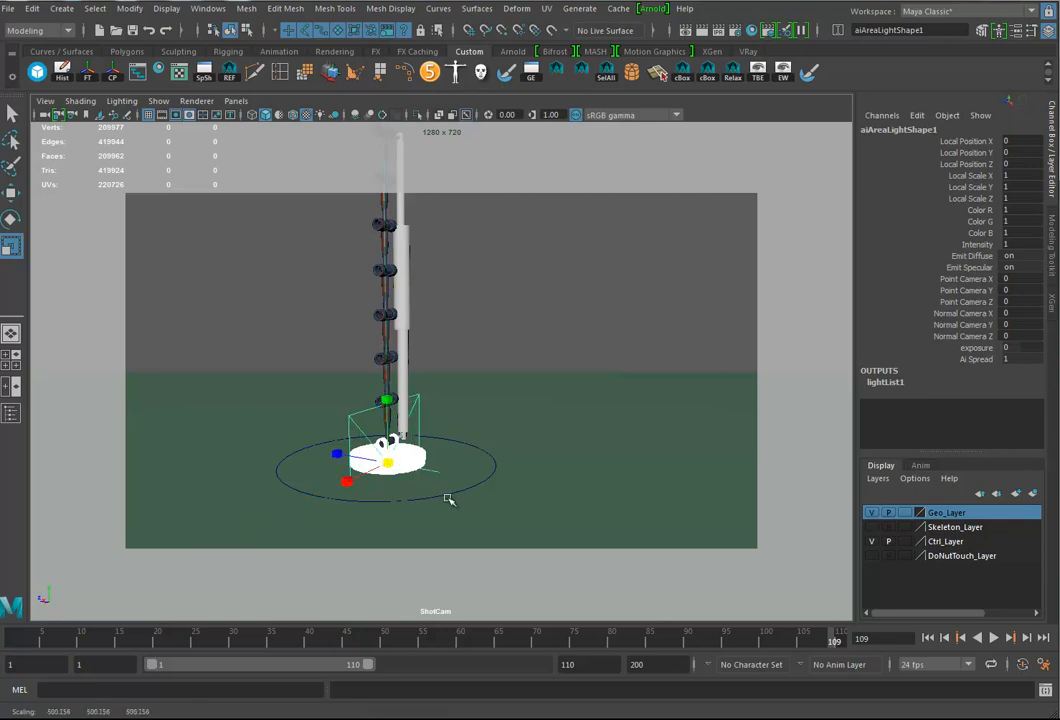
Step: Move the area light up and away from the arm's base, then check it in a ShotCam render in Arnold RenderView
{"action": "left_click_drag", "start_coordinate": [386, 461], "coordinate": [321, 385]}
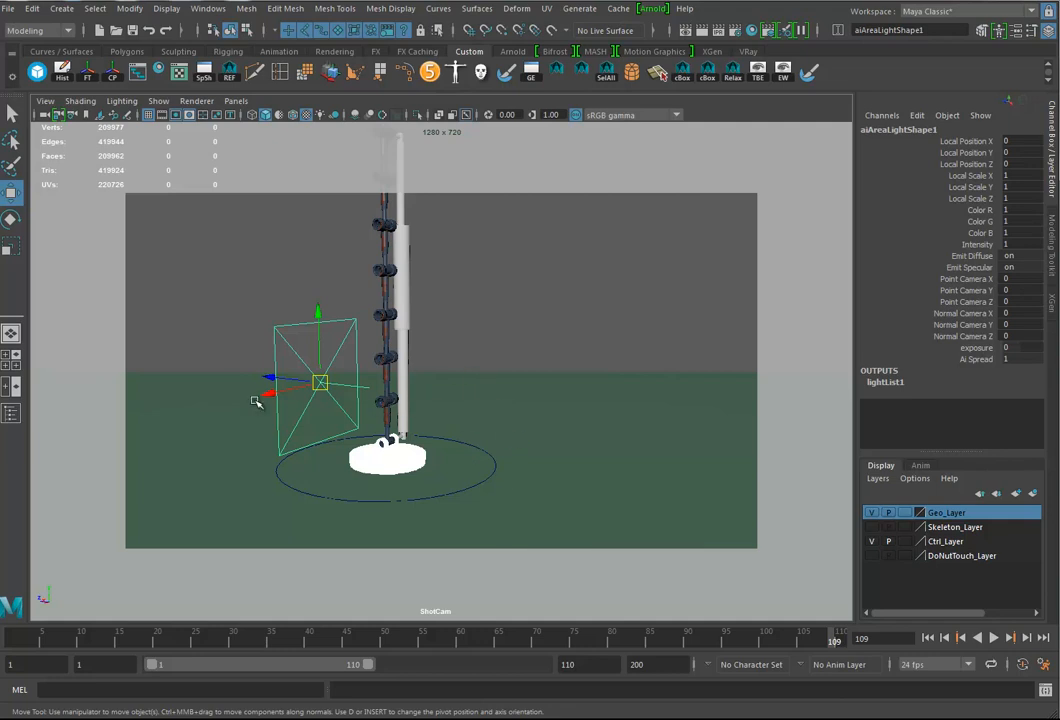
{"action": "left_click", "coordinate": [651, 11]}
{"action": "left_click", "coordinate": [662, 38]}
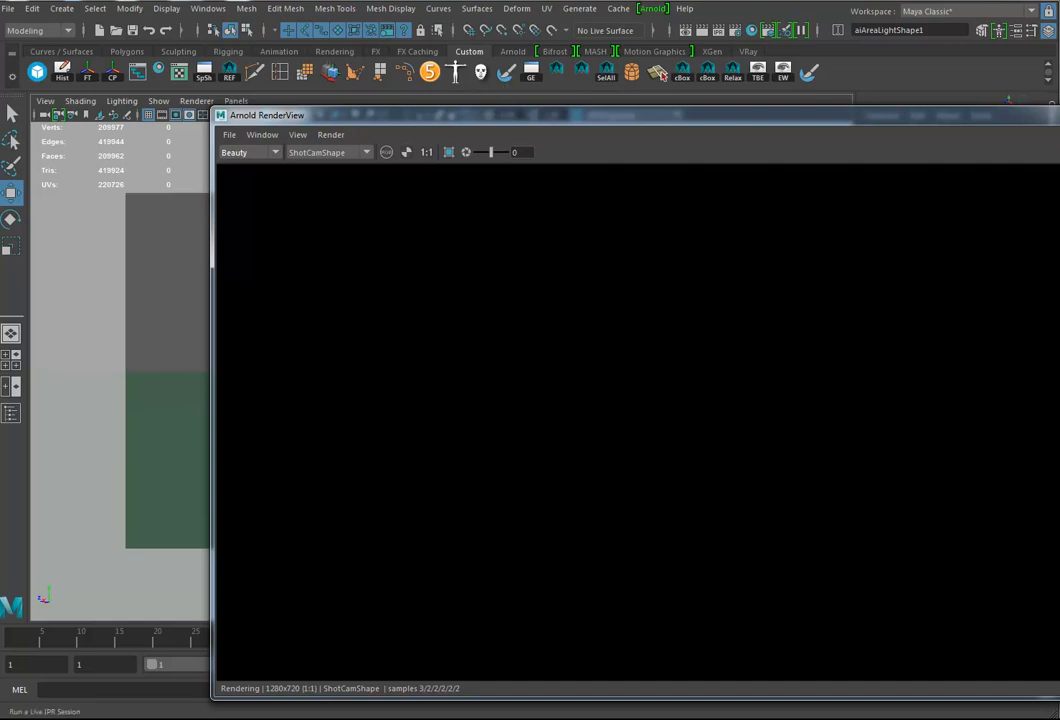
{"action": "left_click", "coordinate": [1052, 112]}
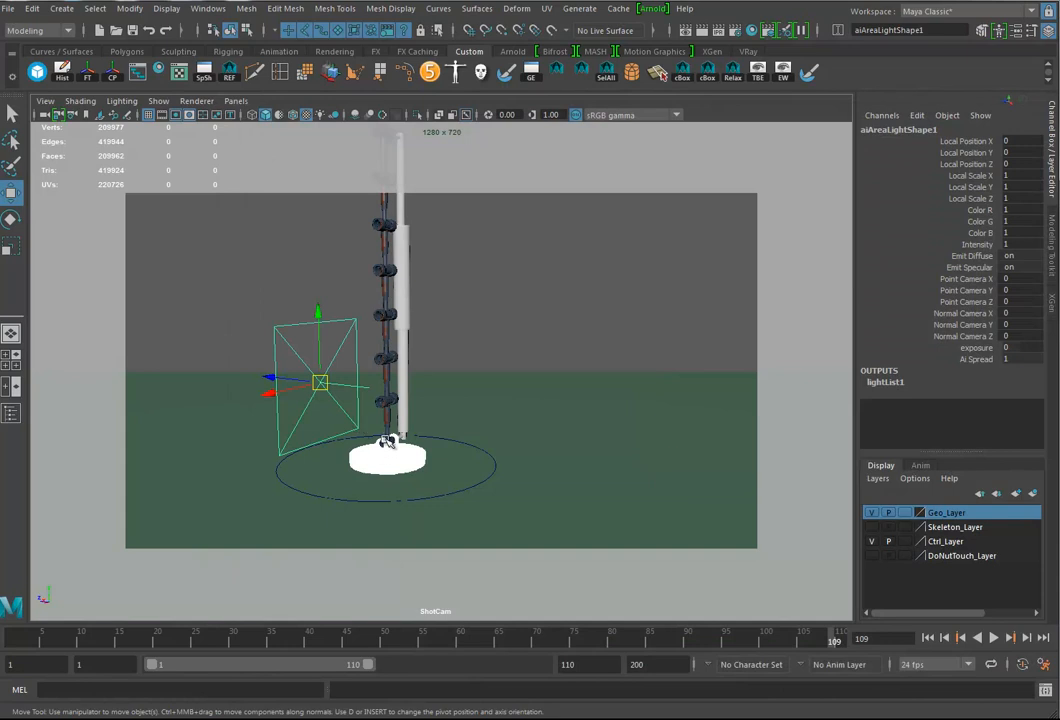
Step: Raise the area light's exposure to 10.040
{"action": "key", "text": "ctrl+a"}
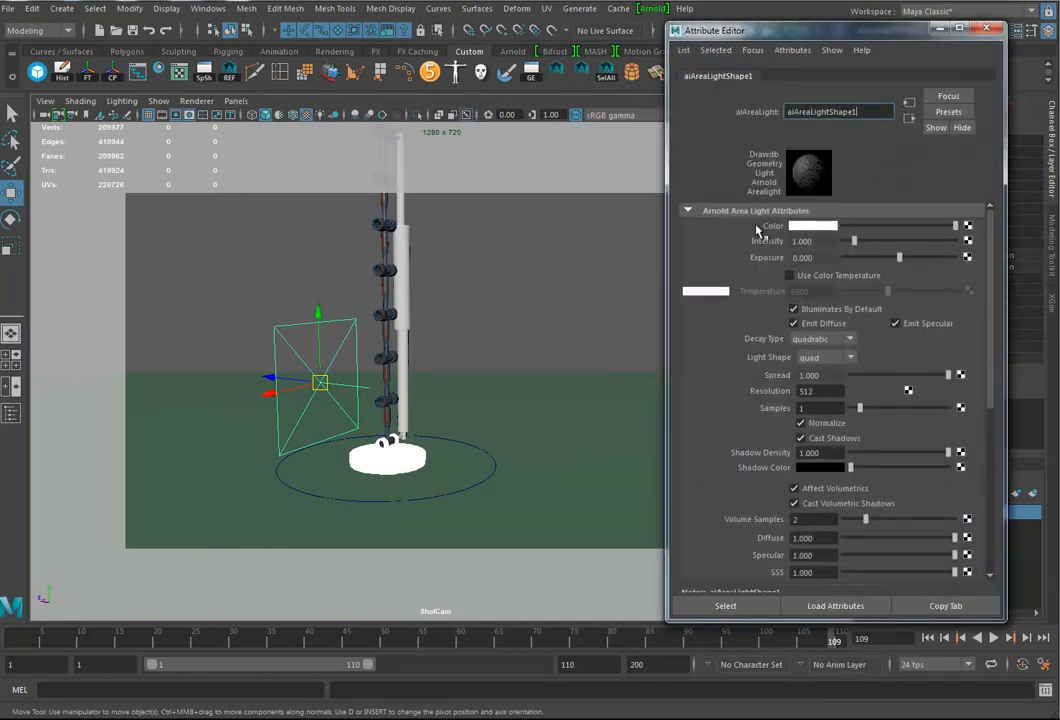
{"action": "left_click", "coordinate": [818, 258]}
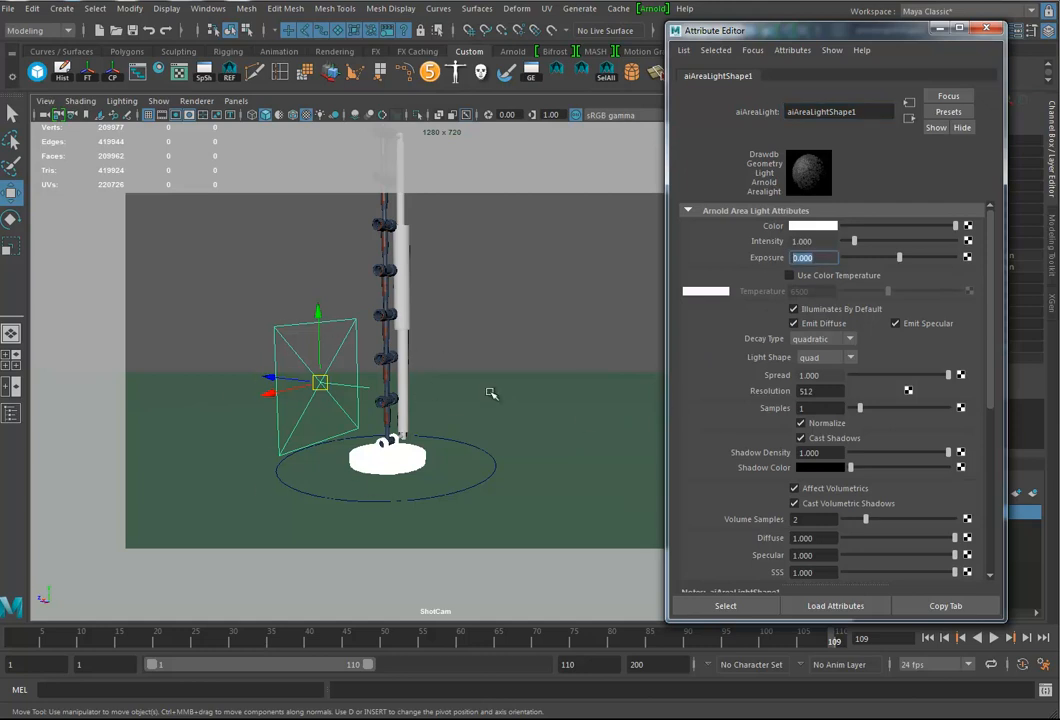
{"action": "left_click_drag", "start_coordinate": [903, 260], "coordinate": [957, 259]}
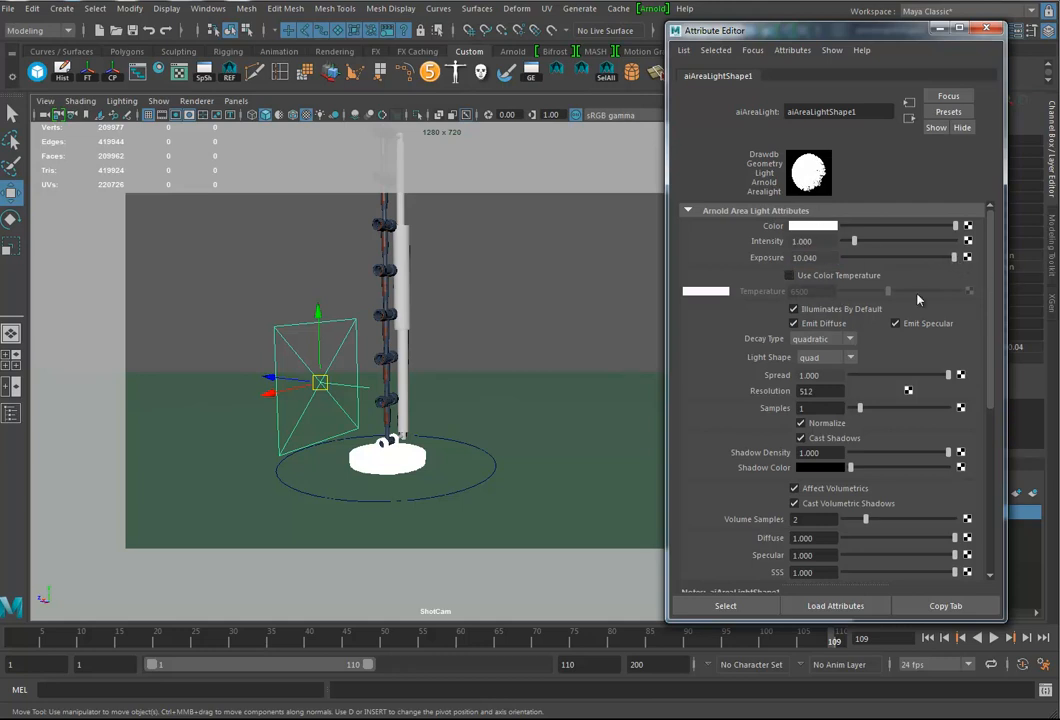
{"action": "left_click_drag", "start_coordinate": [670, 24], "coordinate": [680, 30]}
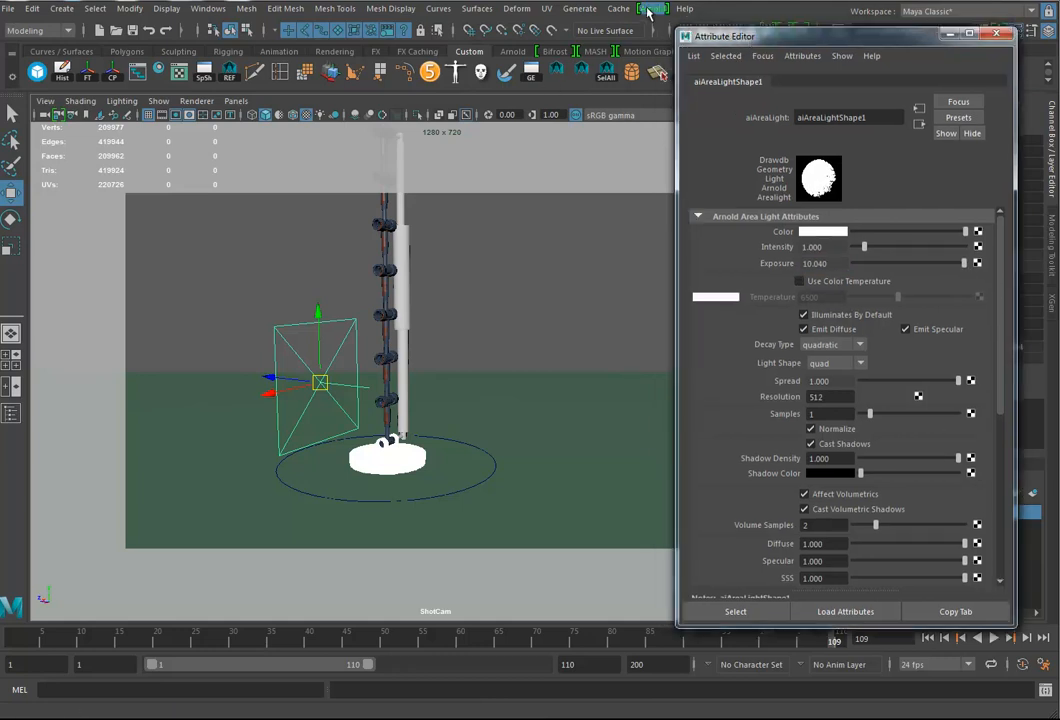
Step: Render ShotCam in Arnold RenderView again and raise the area light's intensity to 7.727
{"action": "left_click", "coordinate": [652, 8]}
{"action": "left_click", "coordinate": [672, 31]}
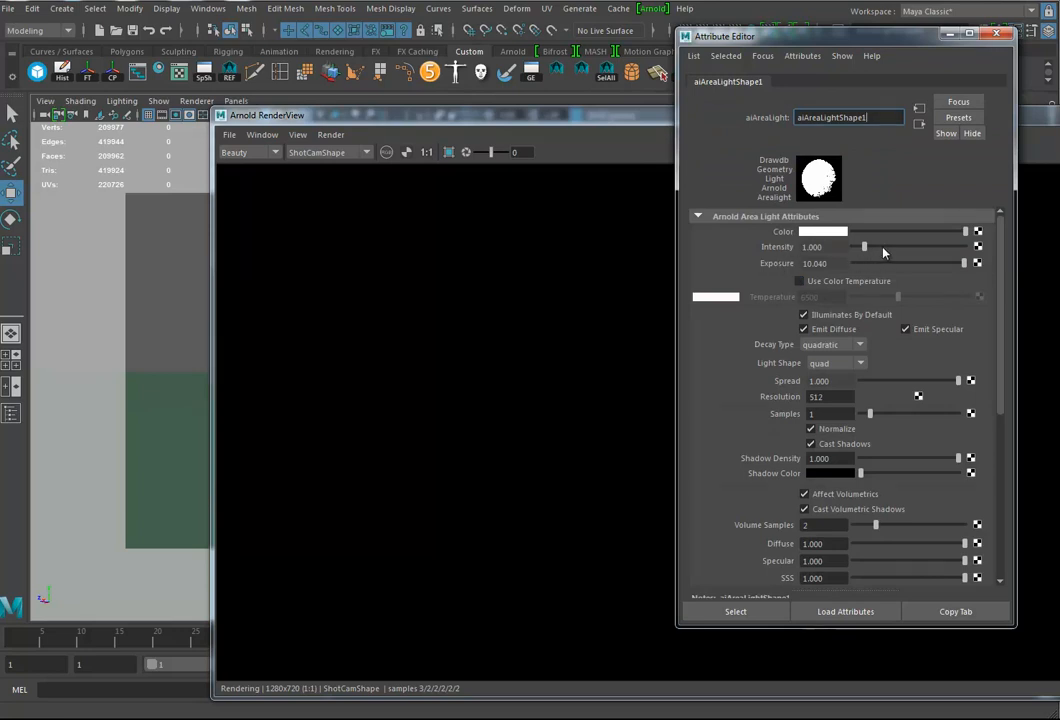
{"action": "left_click", "coordinate": [939, 247]}
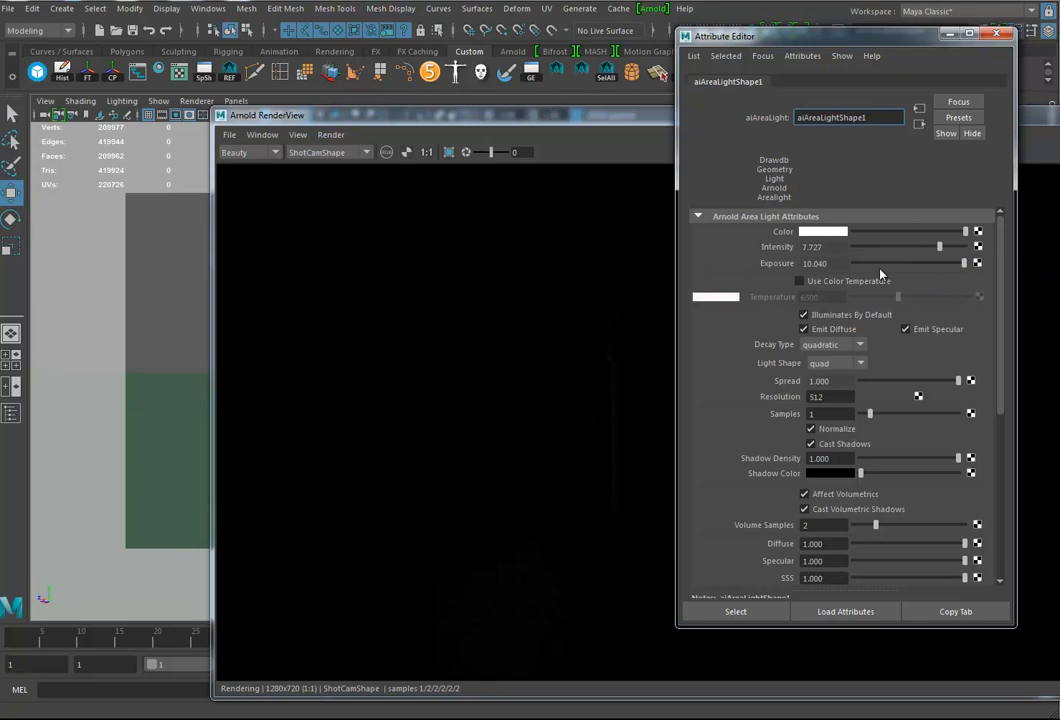
Step: Set the area light's exposure to 20
{"action": "left_click", "coordinate": [829, 263]}
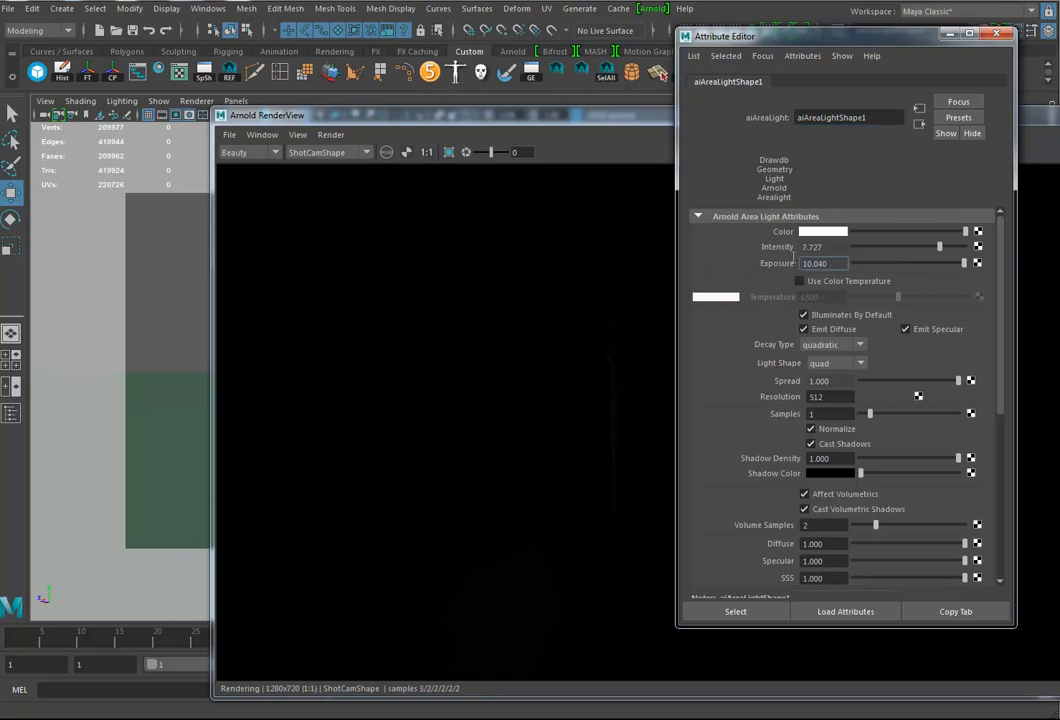
{"action": "key", "text": "Delete"}
{"action": "key", "text": "Return"}
{"action": "type", "text": "20"}
{"action": "key", "text": "Return"}
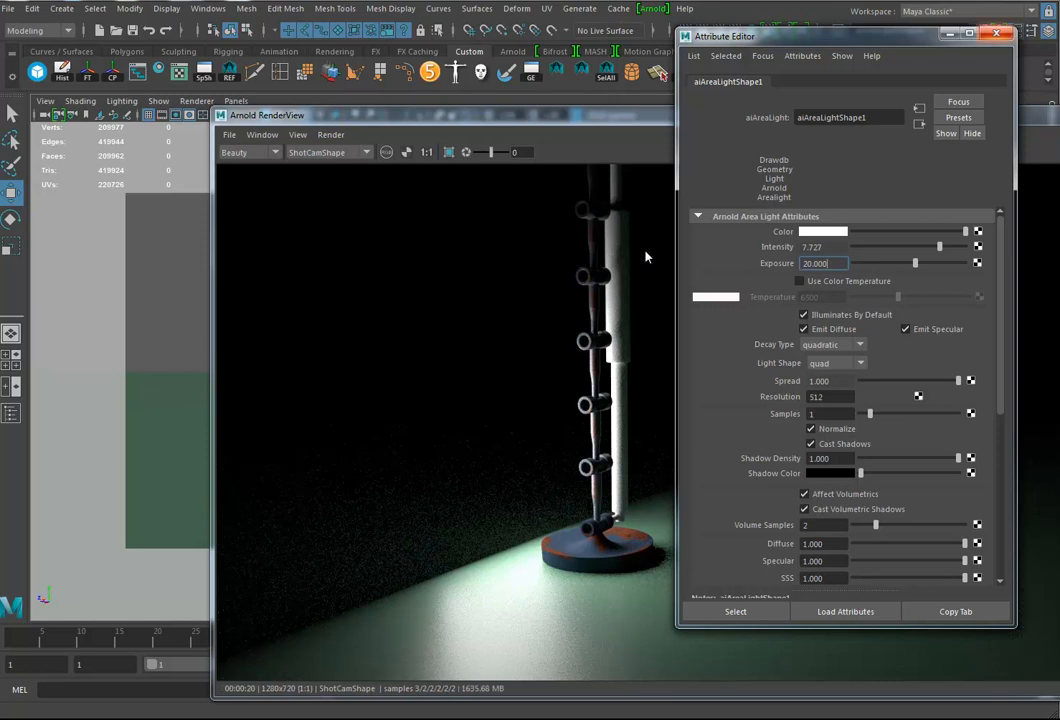
Step: Set the Arnold diffuse samples to 0 in the render settings and bring the live render back into view
{"action": "key", "text": "ctrl+a"}
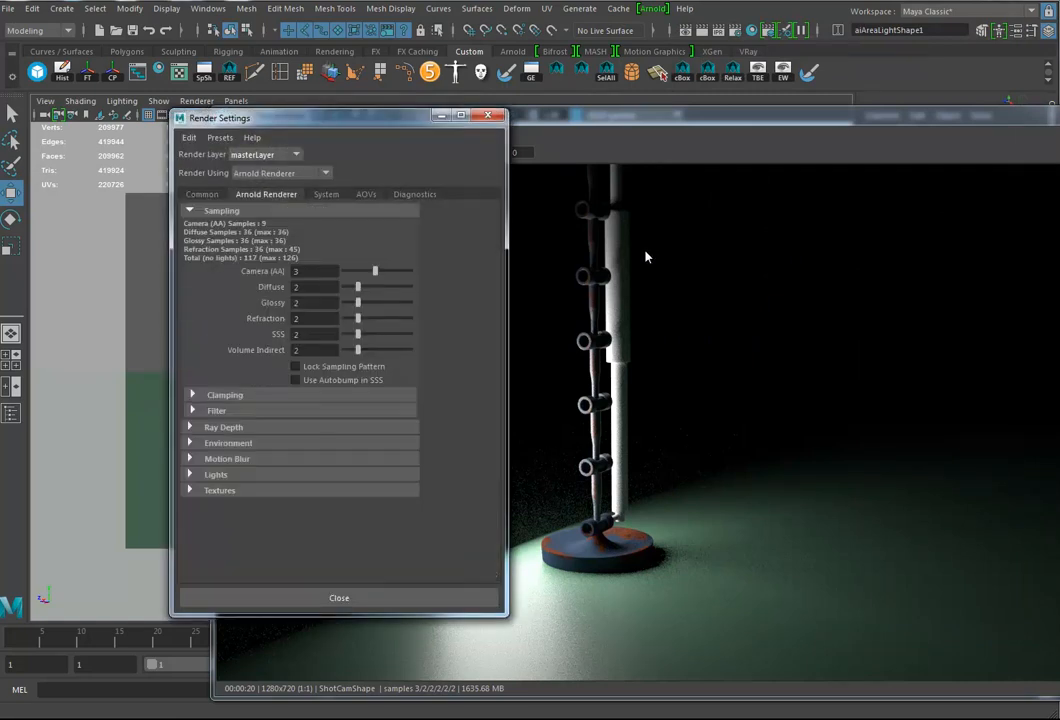
{"action": "double_click", "coordinate": [303, 287]}
{"action": "type", "text": "0"}
{"action": "key", "text": "Return"}
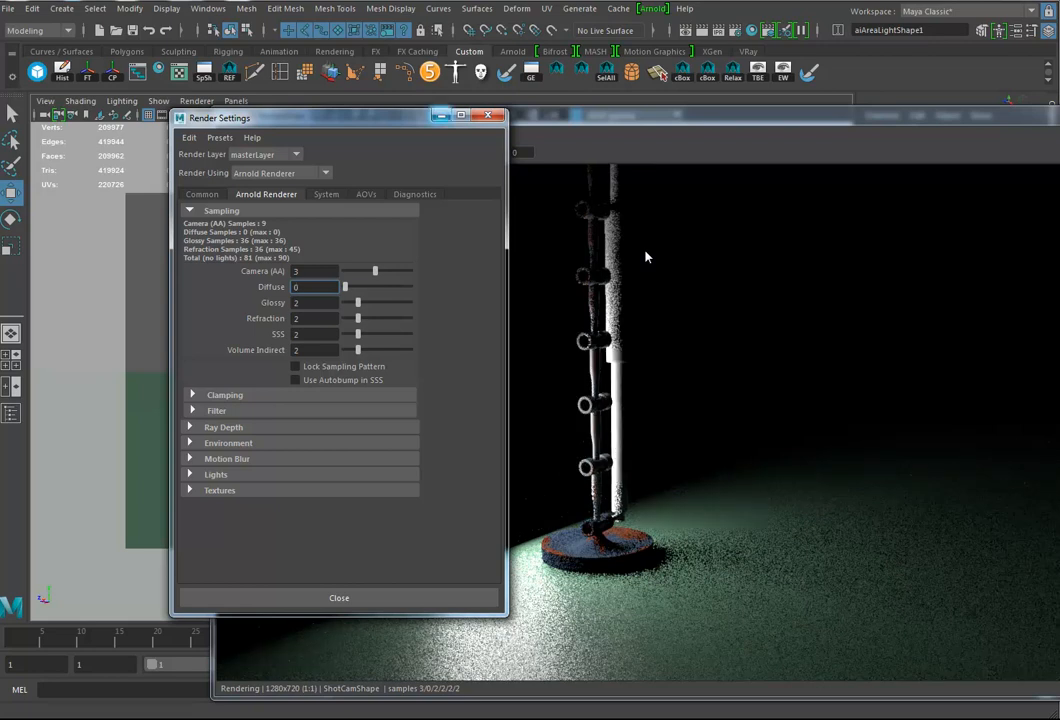
{"action": "left_click", "coordinate": [645, 257]}
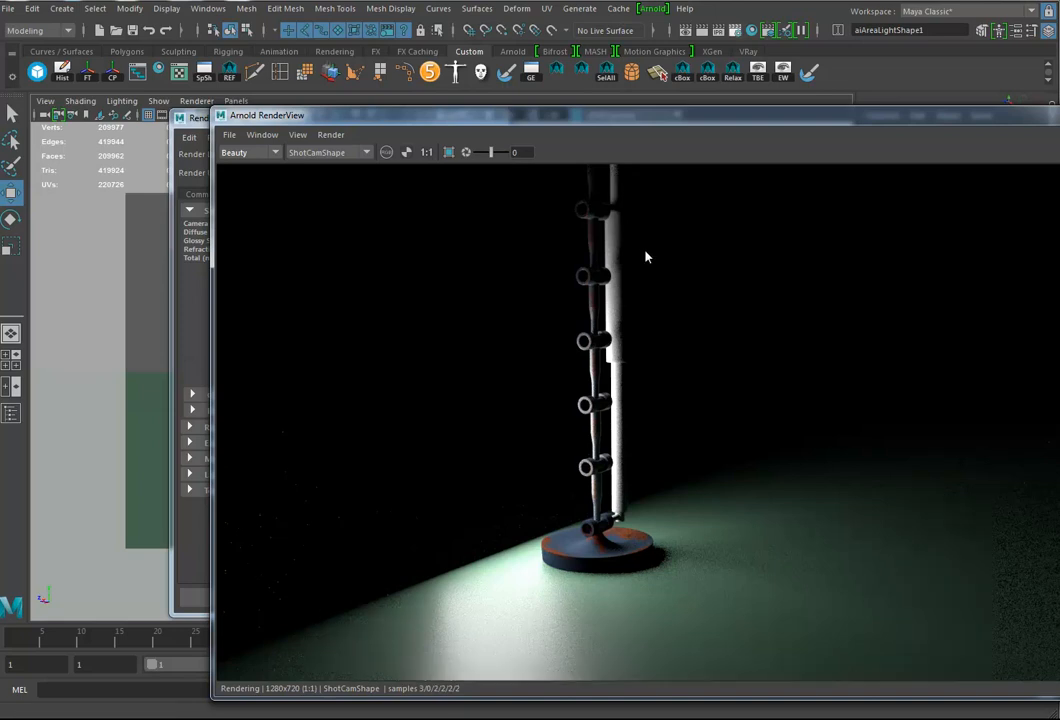
{"action": "left_click", "coordinate": [331, 135]}
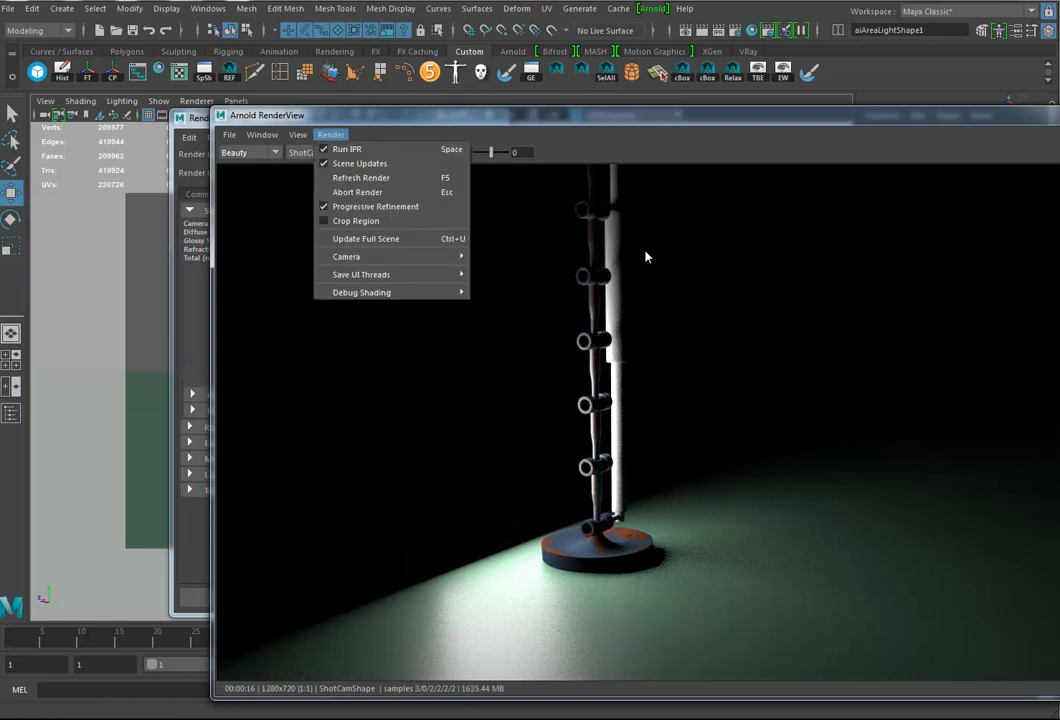
{"action": "mouse_move", "coordinate": [346, 256]}
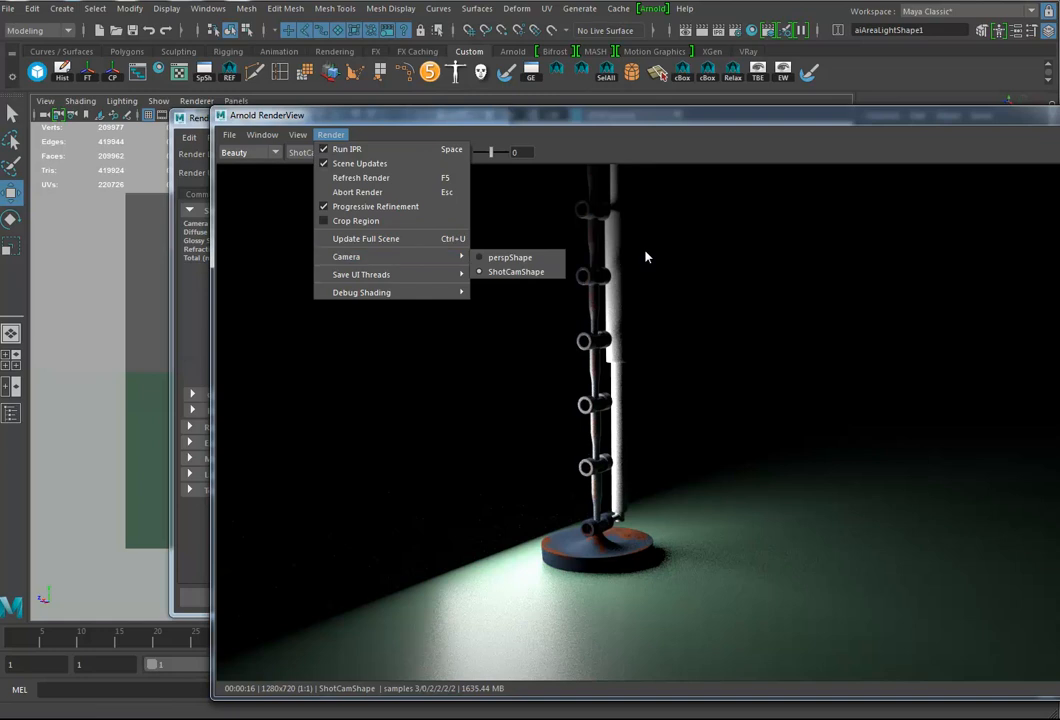
{"action": "mouse_move", "coordinate": [298, 135]}
{"action": "mouse_move", "coordinate": [262, 135]}
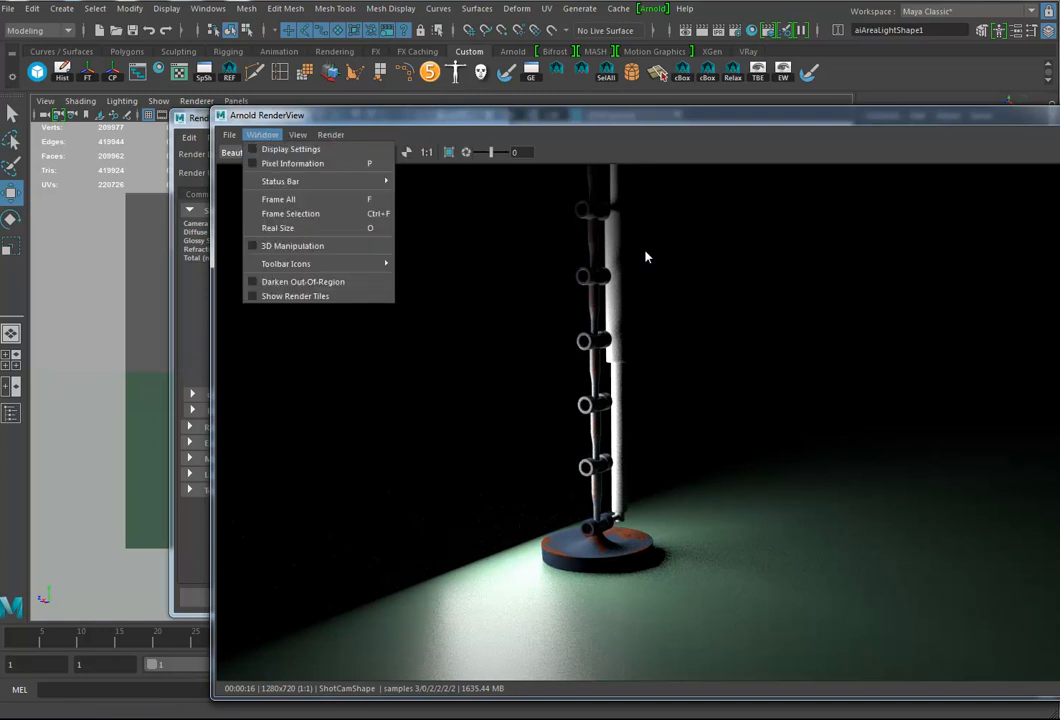
{"action": "mouse_move", "coordinate": [229, 135]}
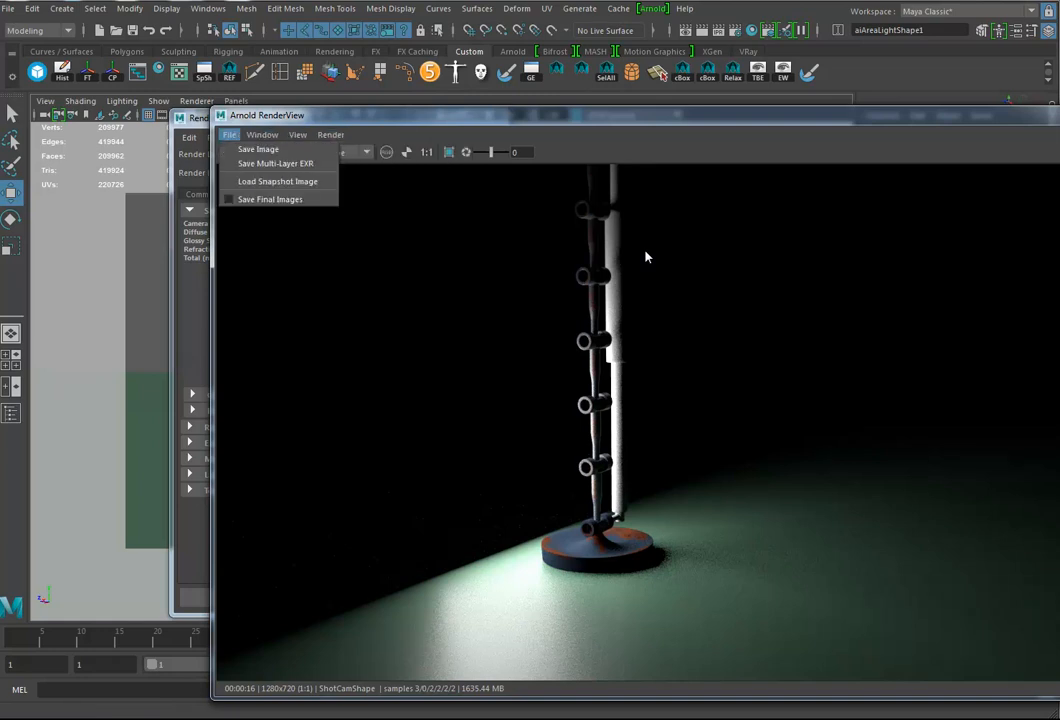
{"action": "left_click", "coordinate": [331, 135]}
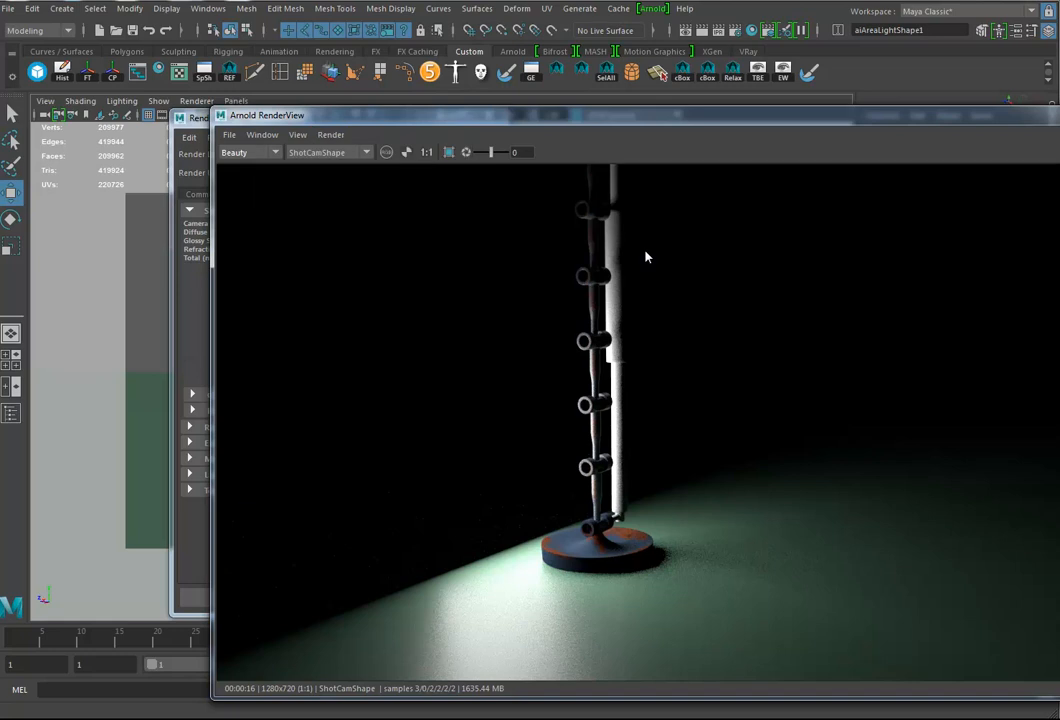
Step: Enable 3D Manipulation in Arnold RenderView and orbit ShotCam around to another side of the arm
{"action": "left_click", "coordinate": [262, 135]}
{"action": "left_click", "coordinate": [293, 246]}
{"action": "left_click_drag", "start_coordinate": [645, 257], "coordinate": [650, 257], "text": "alt"}
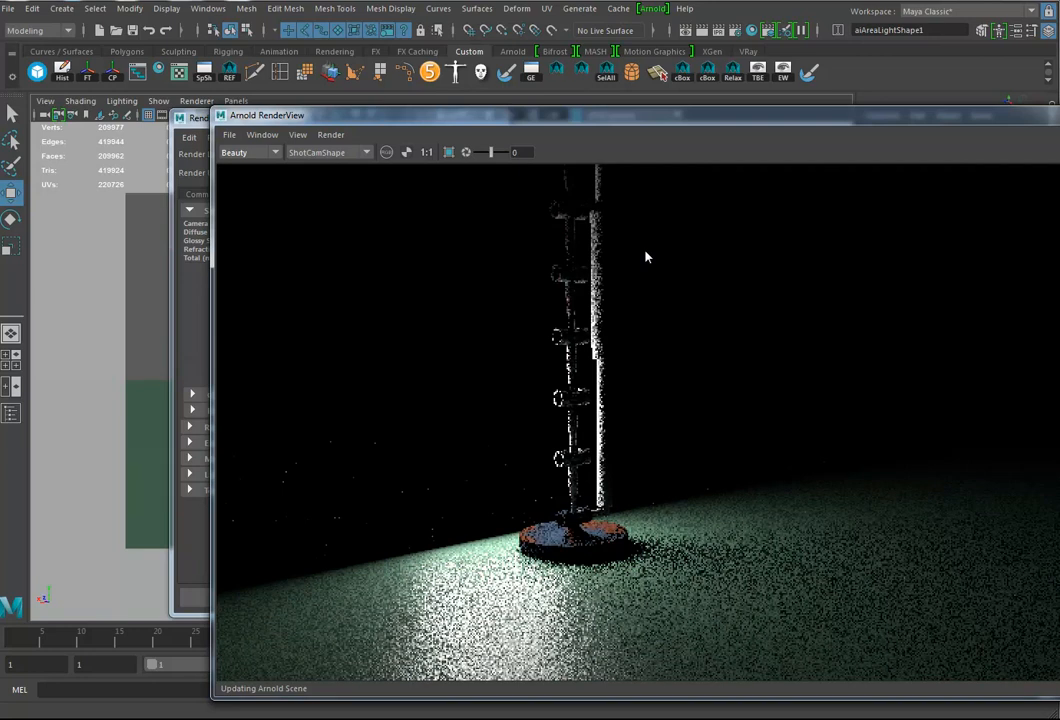
{"action": "left_click_drag", "start_coordinate": [645, 257], "coordinate": [650, 257], "text": "alt"}
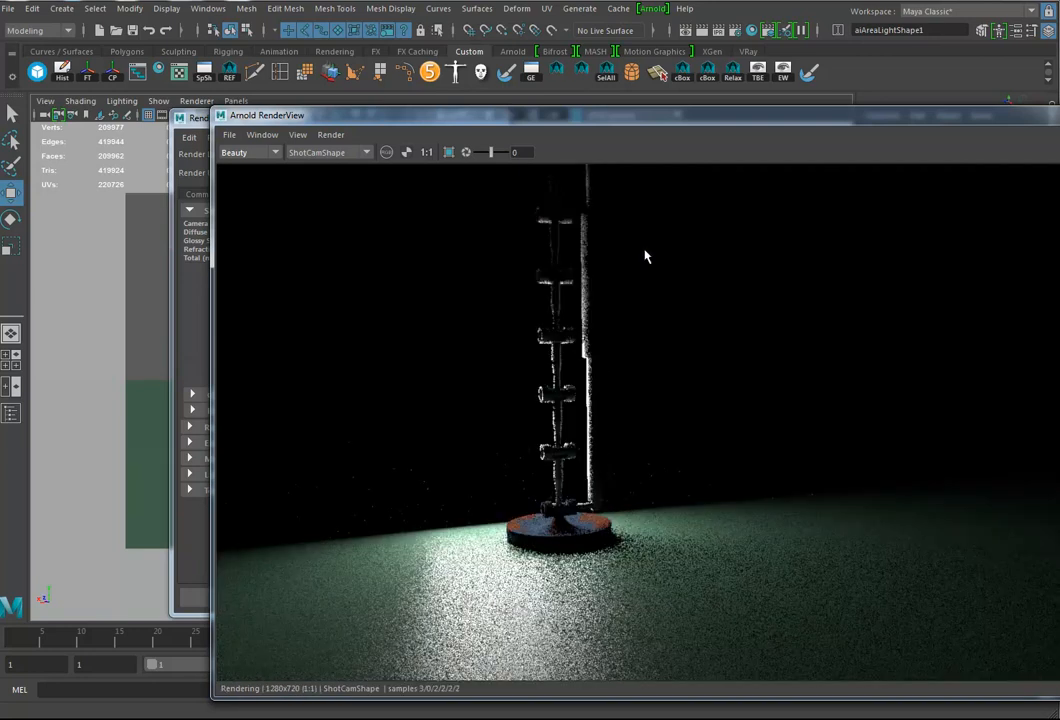
{"action": "left_click_drag", "start_coordinate": [645, 257], "coordinate": [635, 257], "text": "alt"}
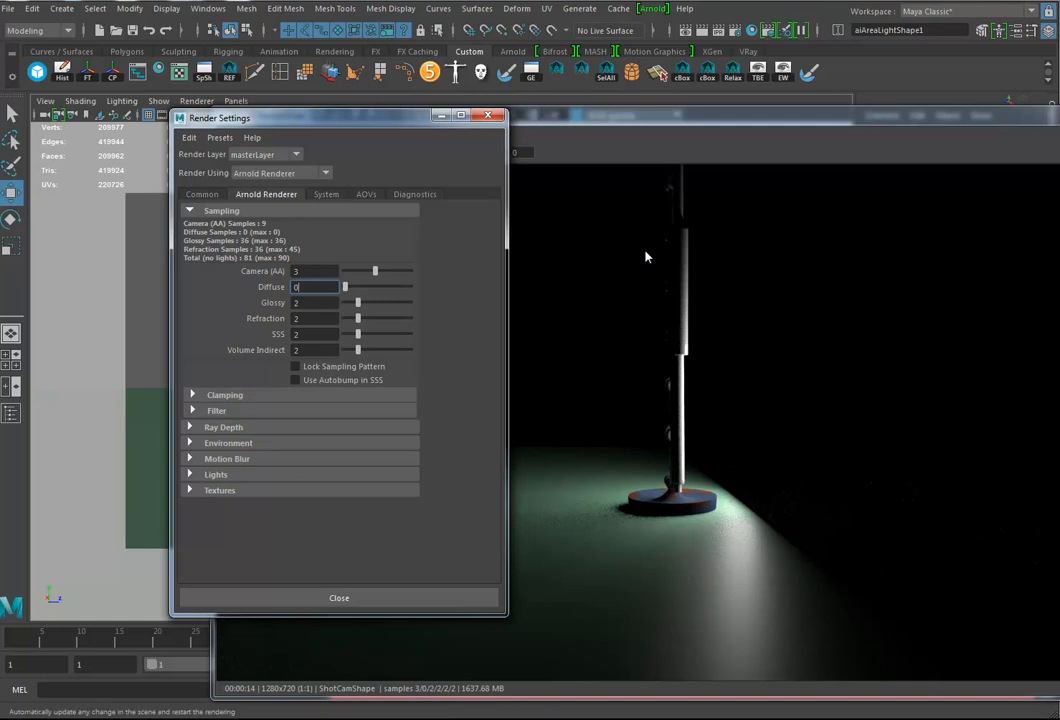
Step: Change the render image size preset to 320x240
{"action": "left_click", "coordinate": [645, 257]}
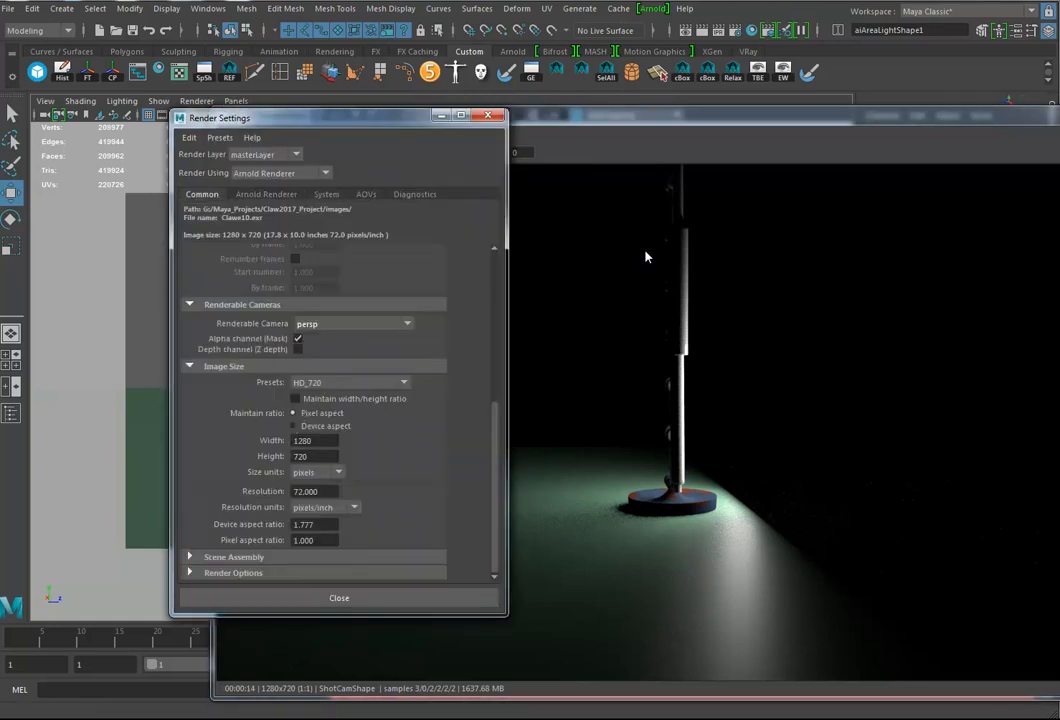
{"action": "left_click", "coordinate": [350, 383]}
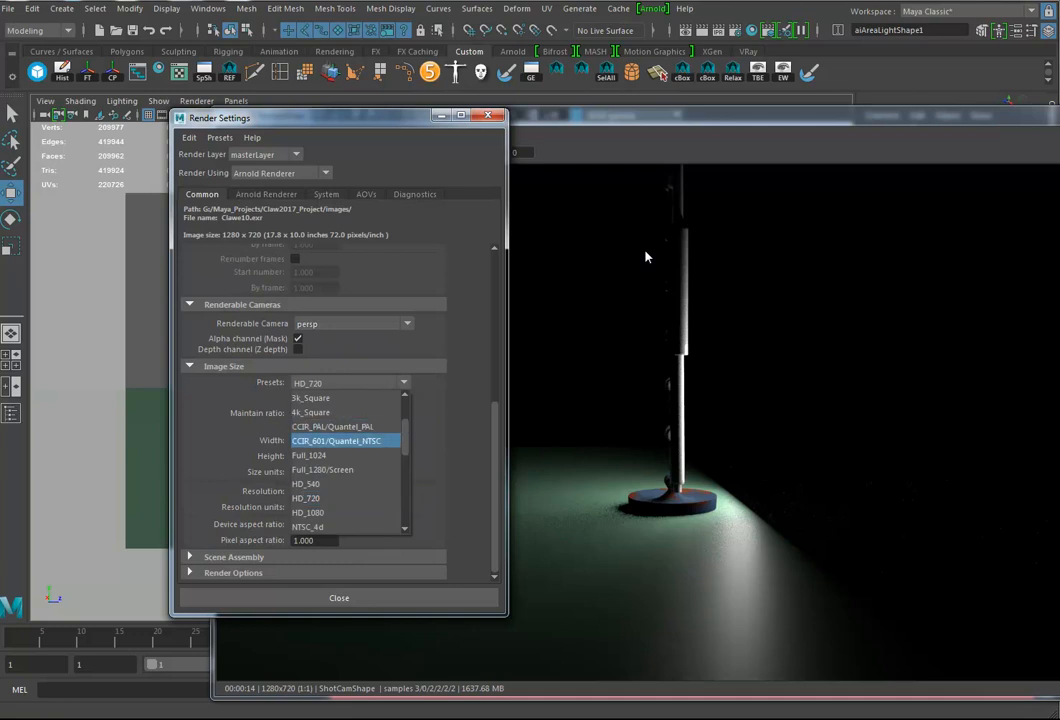
{"action": "scroll", "coordinate": [345, 484], "scroll_direction": "up", "scroll_amount": 2}
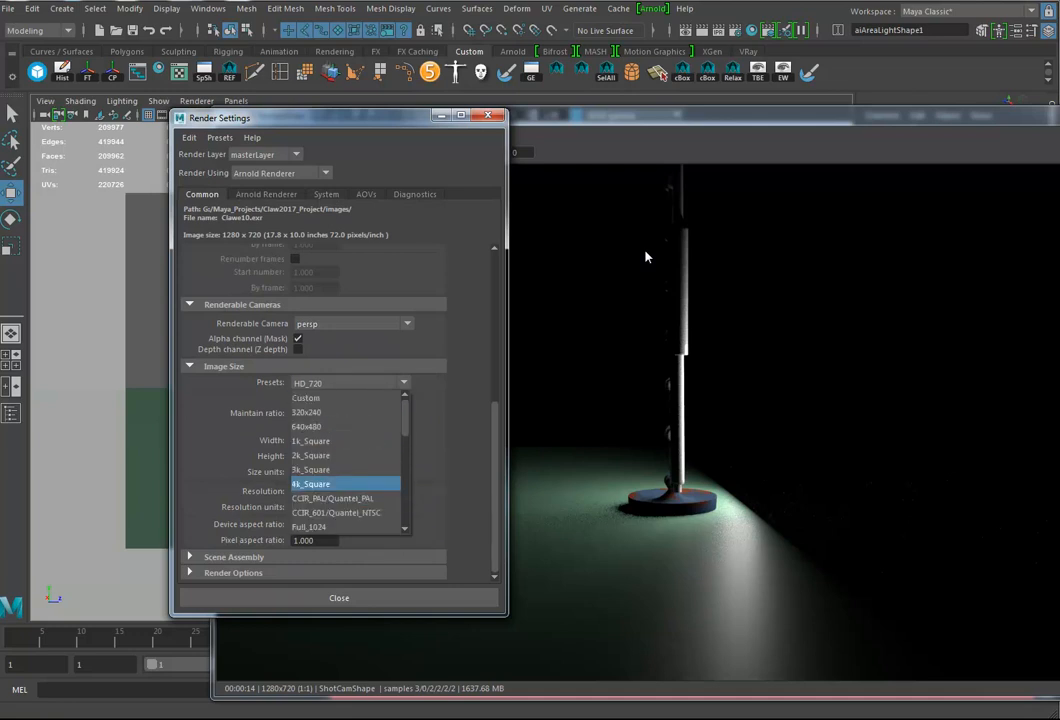
{"action": "left_click", "coordinate": [345, 412]}
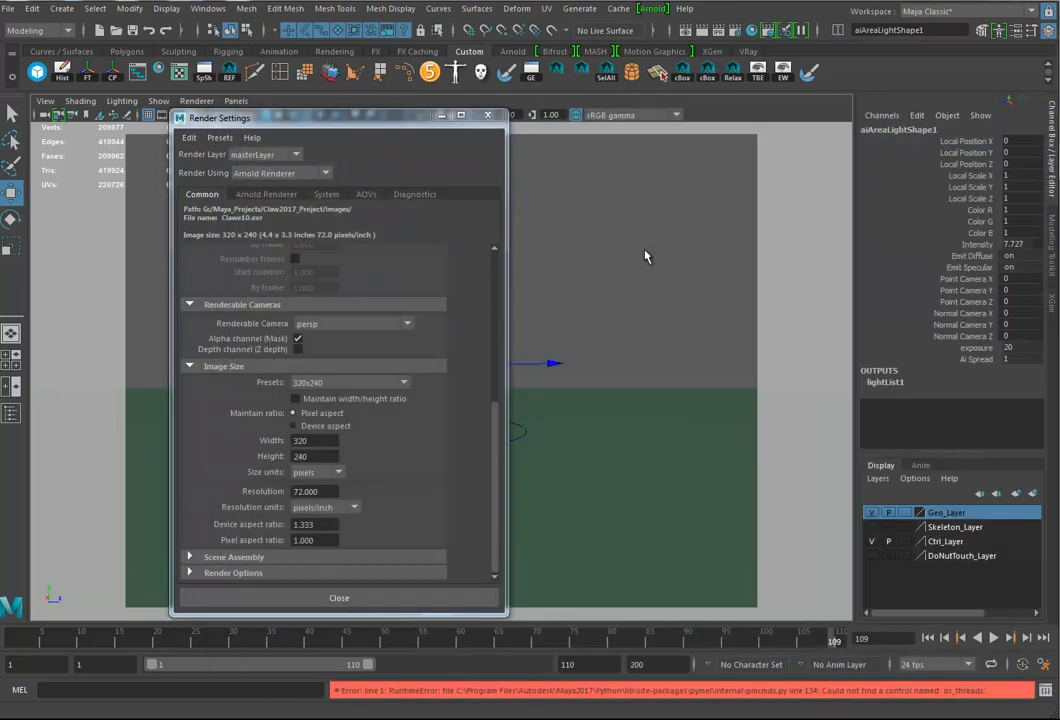
Step: Render the ShotCam view at the 320x240 size in Arnold RenderView and display the image at 1:1
{"action": "left_click", "coordinate": [652, 8]}
{"action": "key", "text": "Return"}
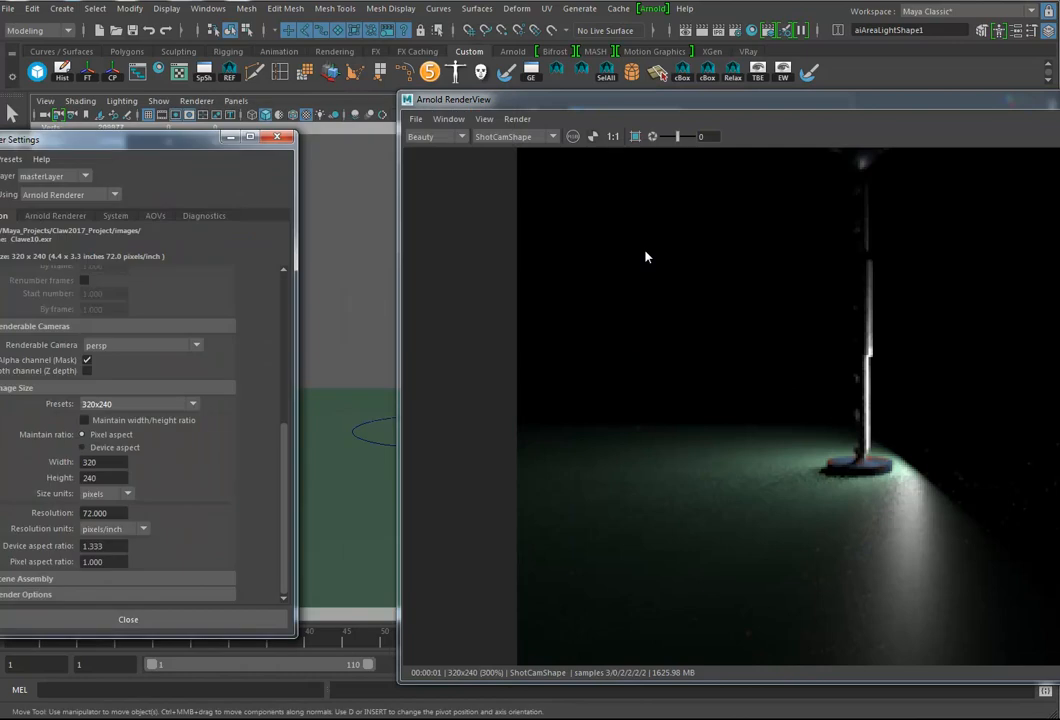
{"action": "left_click", "coordinate": [613, 136]}
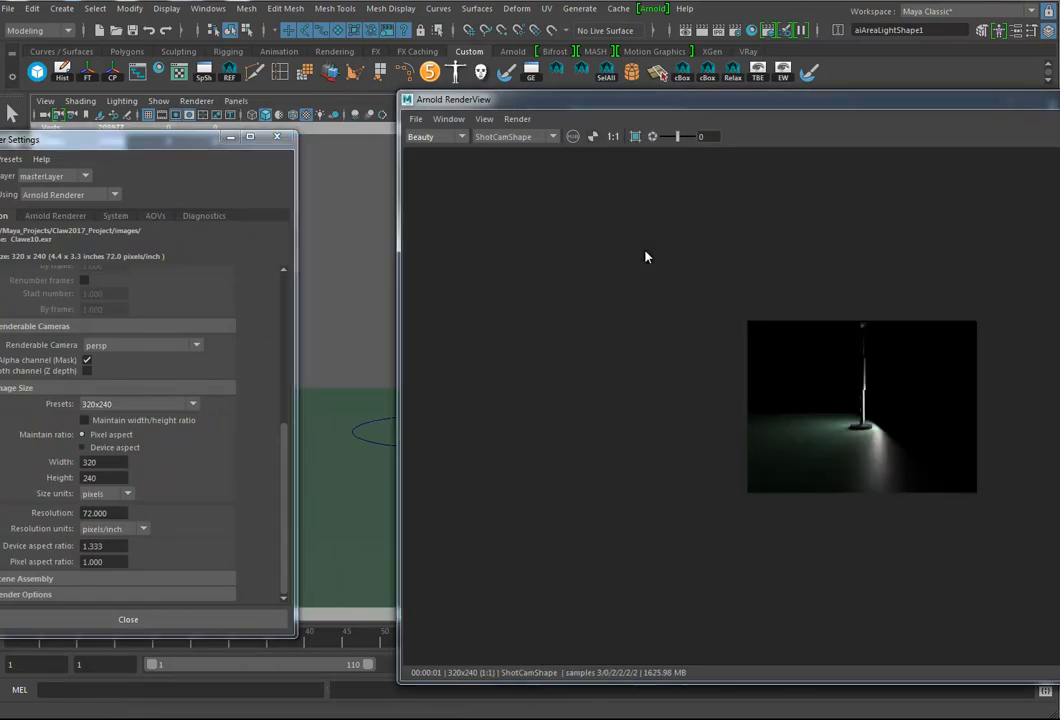
Step: Orbit ShotCam to another angle of the arm, request a new Arnold render and close the RenderView
{"action": "left_click_drag", "start_coordinate": [645, 251], "coordinate": [646, 255], "text": "alt"}
{"action": "left_click", "coordinate": [652, 9]}
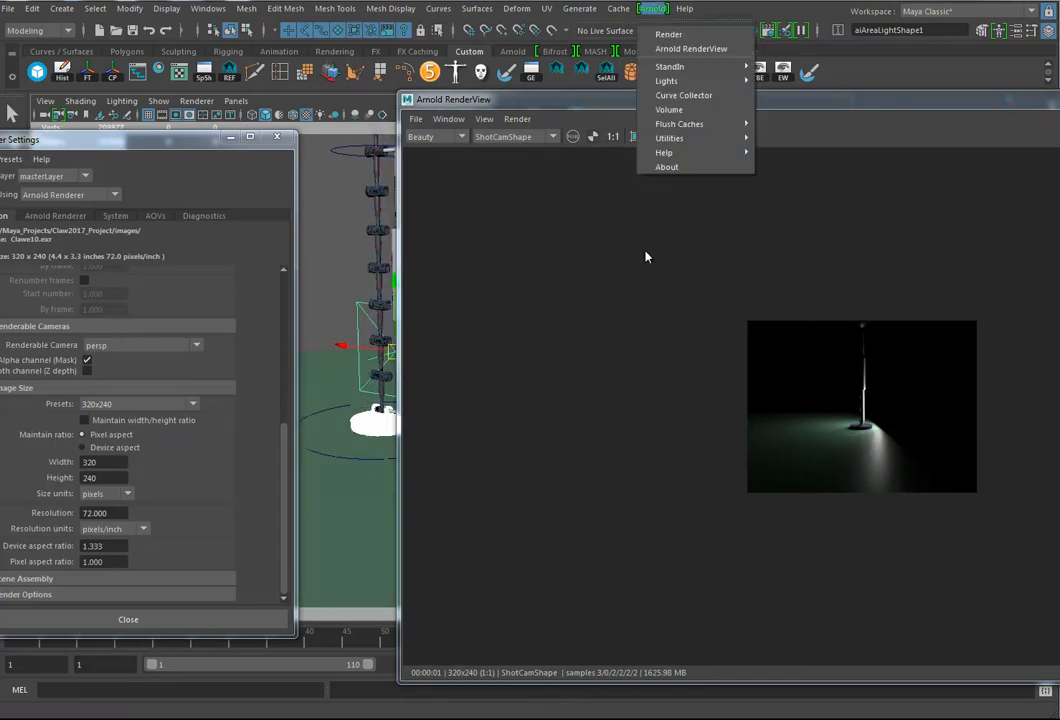
{"action": "left_click", "coordinate": [668, 34]}
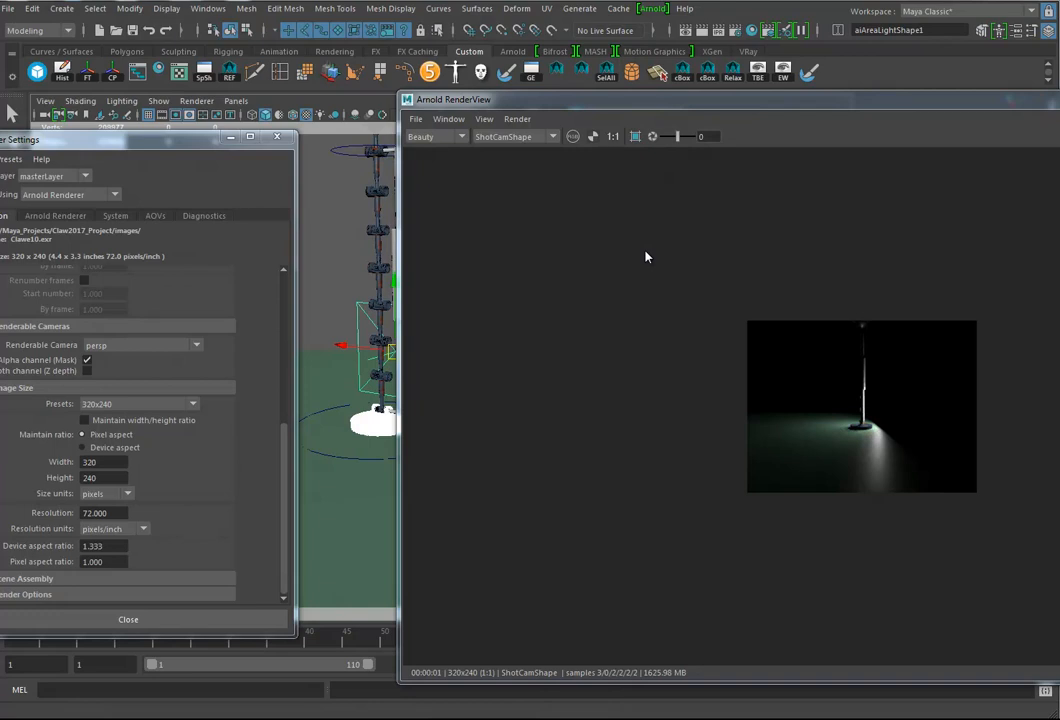
{"action": "left_click_drag", "start_coordinate": [645, 251], "coordinate": [645, 251], "text": "alt"}
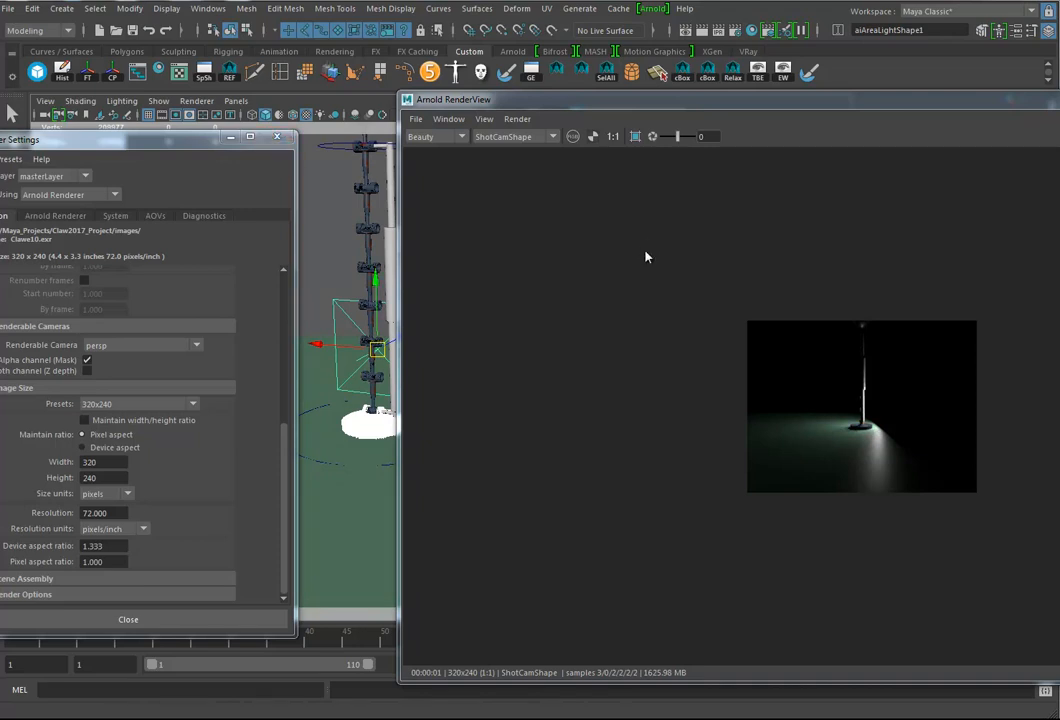
{"action": "key", "text": "alt+F4"}
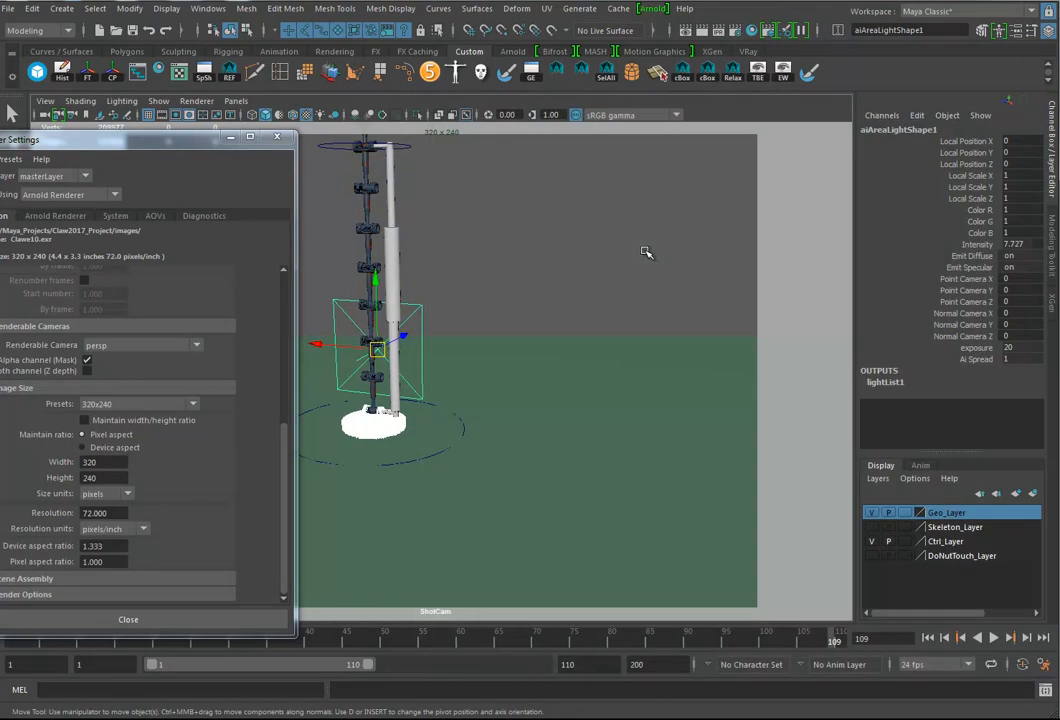
Step: Step back through the previous camera views, close the render settings and reframe ShotCam to show the whole arm with its claw
{"action": "key", "text": "bracketleft"}
{"action": "key", "text": "bracketleft"}
{"action": "key", "text": "bracketleft"}
{"action": "key", "text": "bracketleft"}
{"action": "key", "text": "bracketleft"}
{"action": "key", "text": "bracketleft"}
{"action": "key", "text": "bracketleft"}
{"action": "left_click_drag", "start_coordinate": [645, 251], "coordinate": [645, 250], "text": "alt"}
{"action": "key", "text": "alt+F4"}
{"action": "right_click_drag", "start_coordinate": [645, 250], "coordinate": [646, 251], "text": "alt"}
{"action": "left_click_drag", "start_coordinate": [646, 251], "coordinate": [645, 251], "text": "alt"}
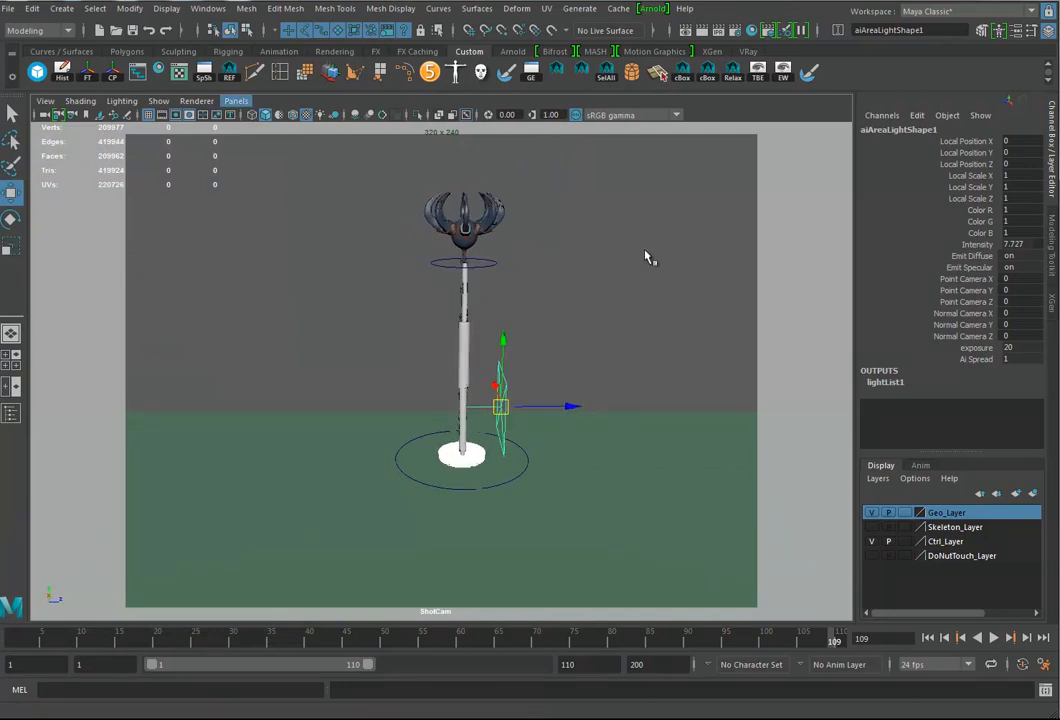
Step: Look through the selected Arnold area light and adjust its viewpoint around the framed arm base
{"action": "left_click", "coordinate": [236, 101]}
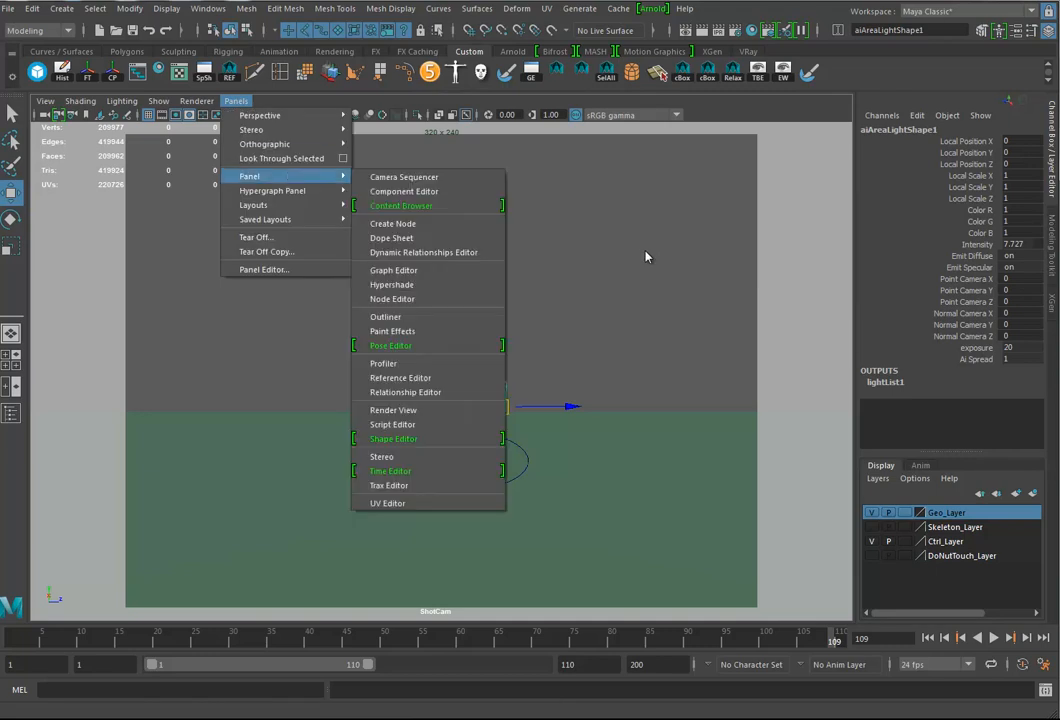
{"action": "left_click", "coordinate": [281, 158]}
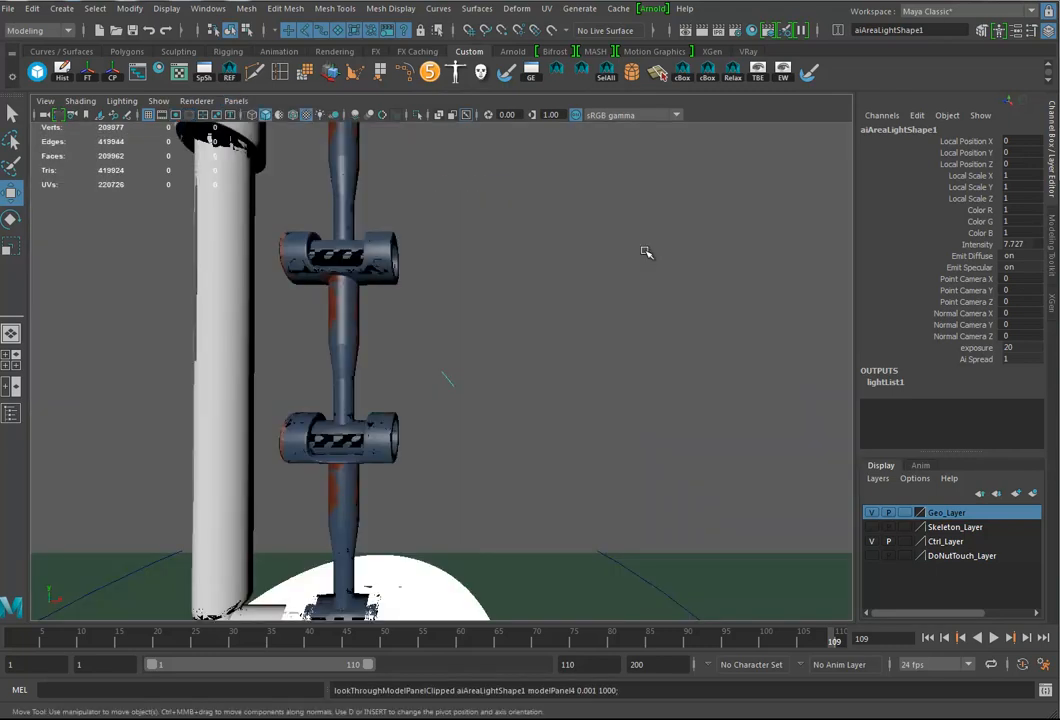
{"action": "right_click_drag", "start_coordinate": [645, 251], "coordinate": [645, 251], "text": "alt"}
{"action": "left_click_drag", "start_coordinate": [645, 251], "coordinate": [645, 251], "text": "alt"}
{"action": "left_click", "coordinate": [378, 405]}
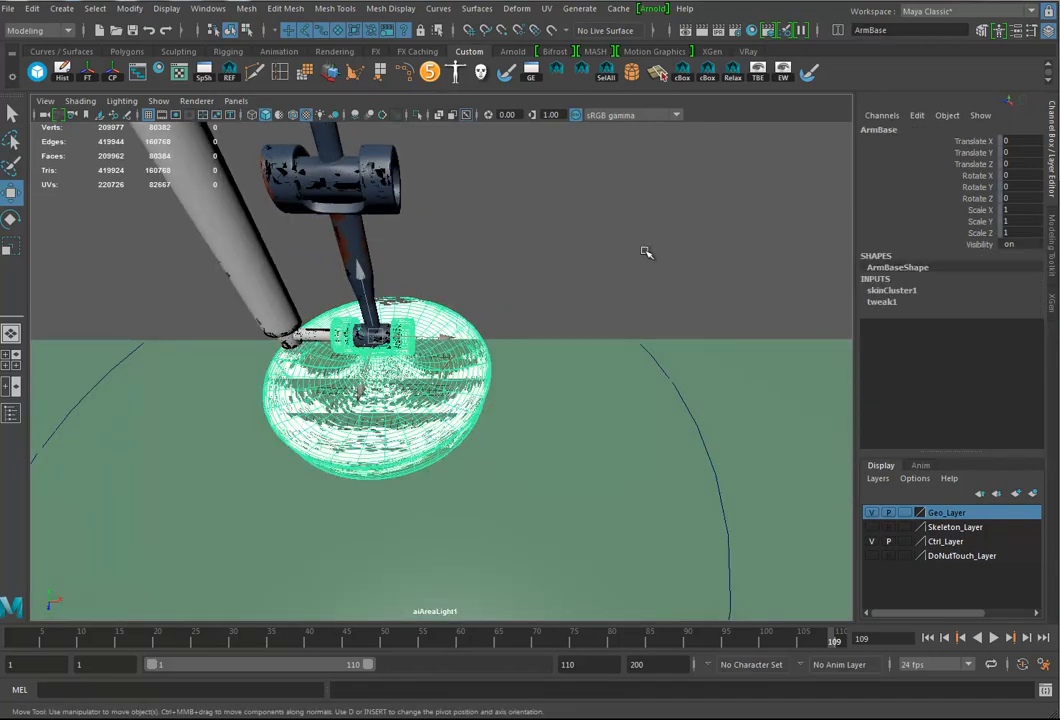
{"action": "key", "text": "f"}
{"action": "middle_click_drag", "start_coordinate": [646, 252], "coordinate": [644, 250], "text": "alt"}
{"action": "right_click_drag", "start_coordinate": [644, 250], "coordinate": [644, 251], "text": "alt"}
{"action": "middle_click_drag", "start_coordinate": [644, 251], "coordinate": [643, 248], "text": "alt"}
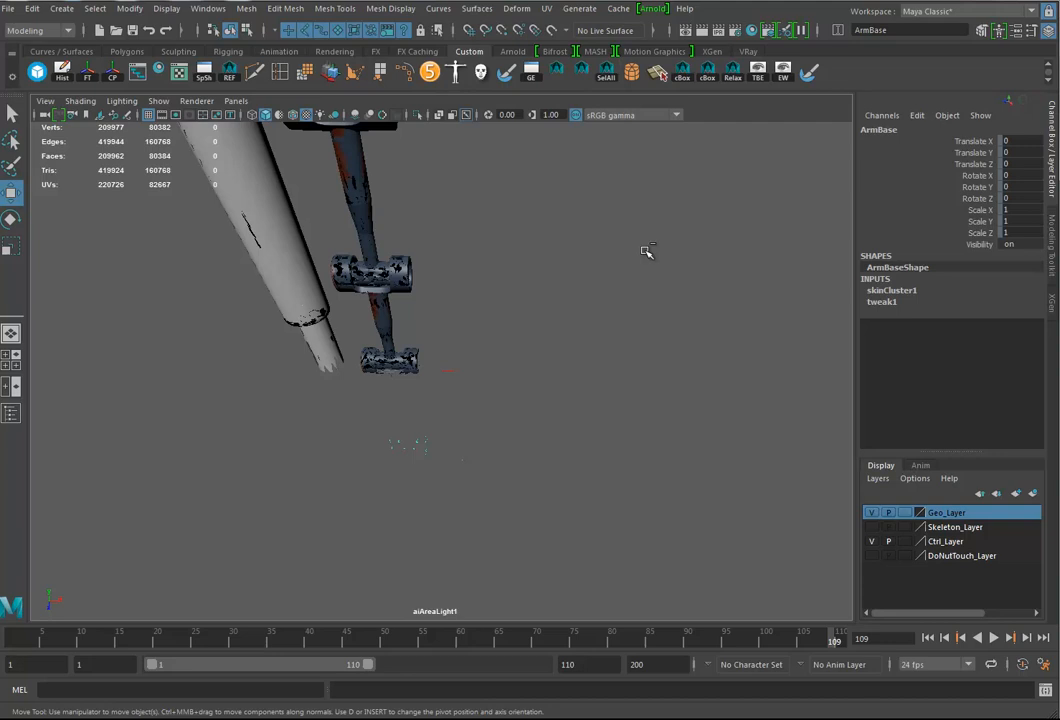
Step: Show the attributes of the camera in the area light's view and set its near clip plane to 1 and far clip plane to 100000
{"action": "key", "text": "ctrl+a"}
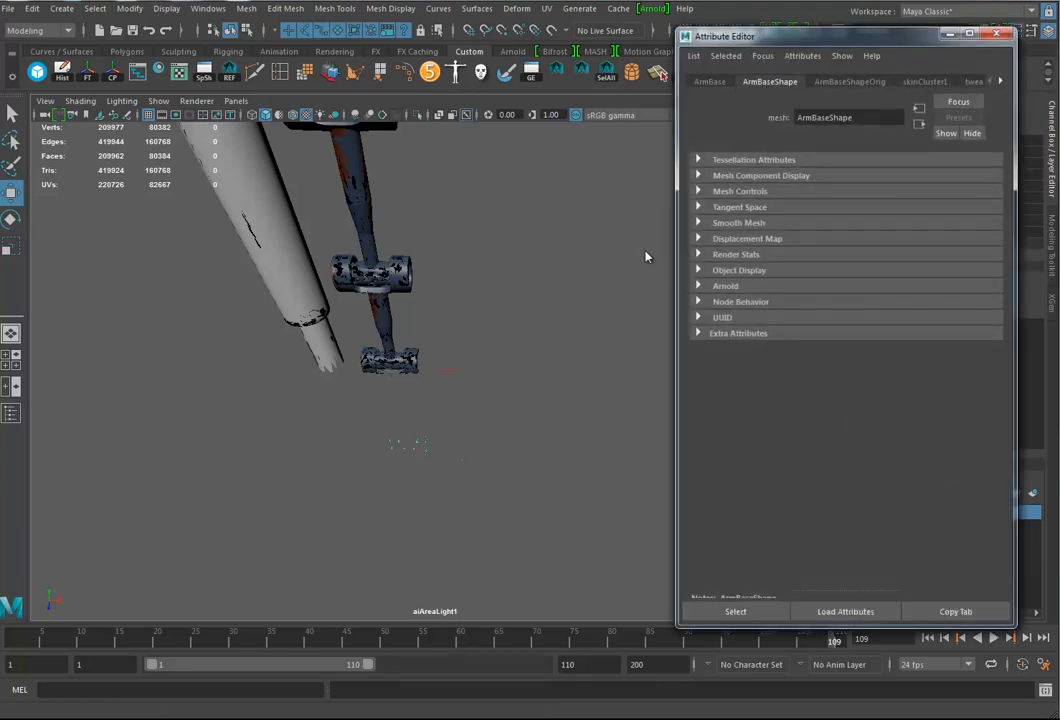
{"action": "key", "text": "ctrl+a"}
{"action": "key", "text": "ctrl+a"}
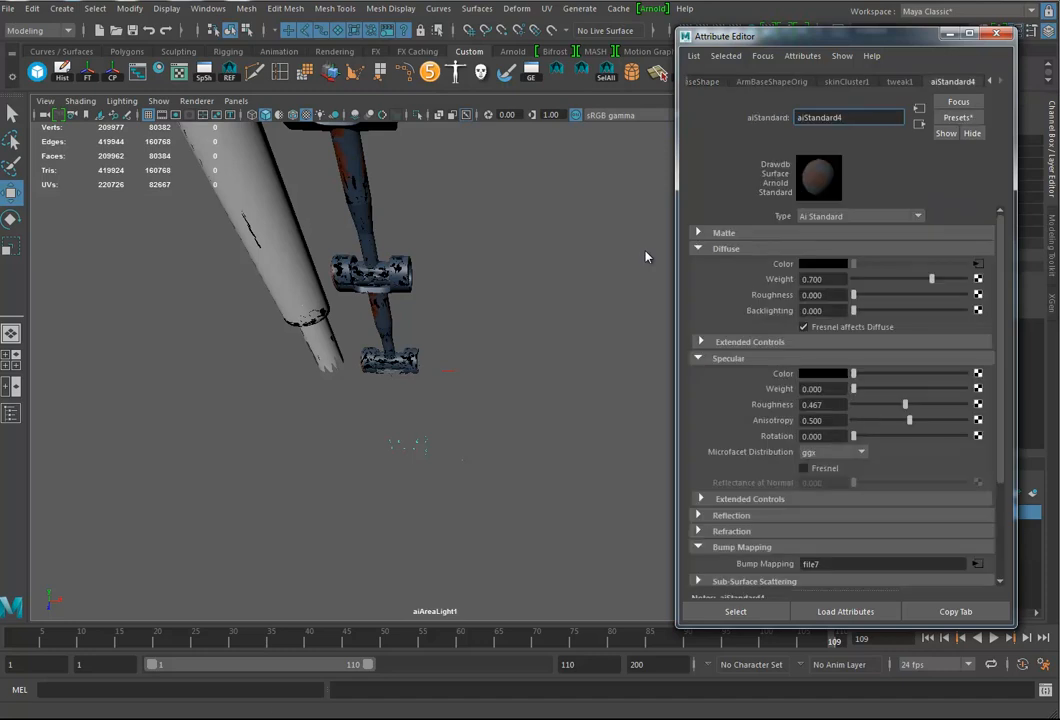
{"action": "key", "text": "ctrl+a"}
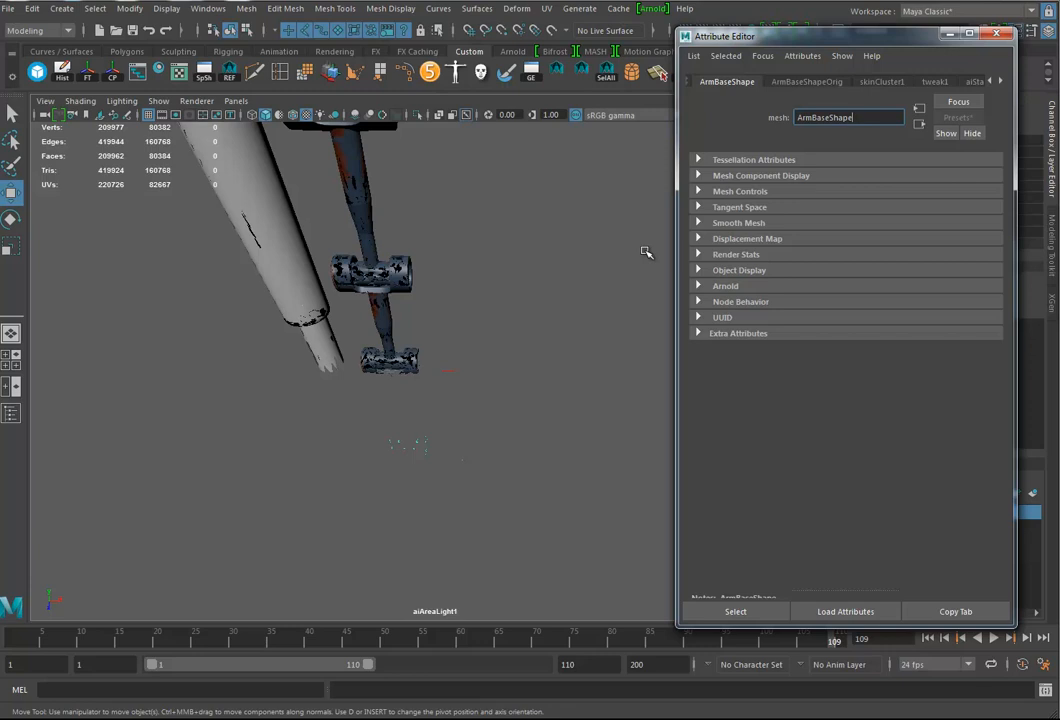
{"action": "left_click", "coordinate": [45, 101]}
{"action": "left_click", "coordinate": [78, 127]}
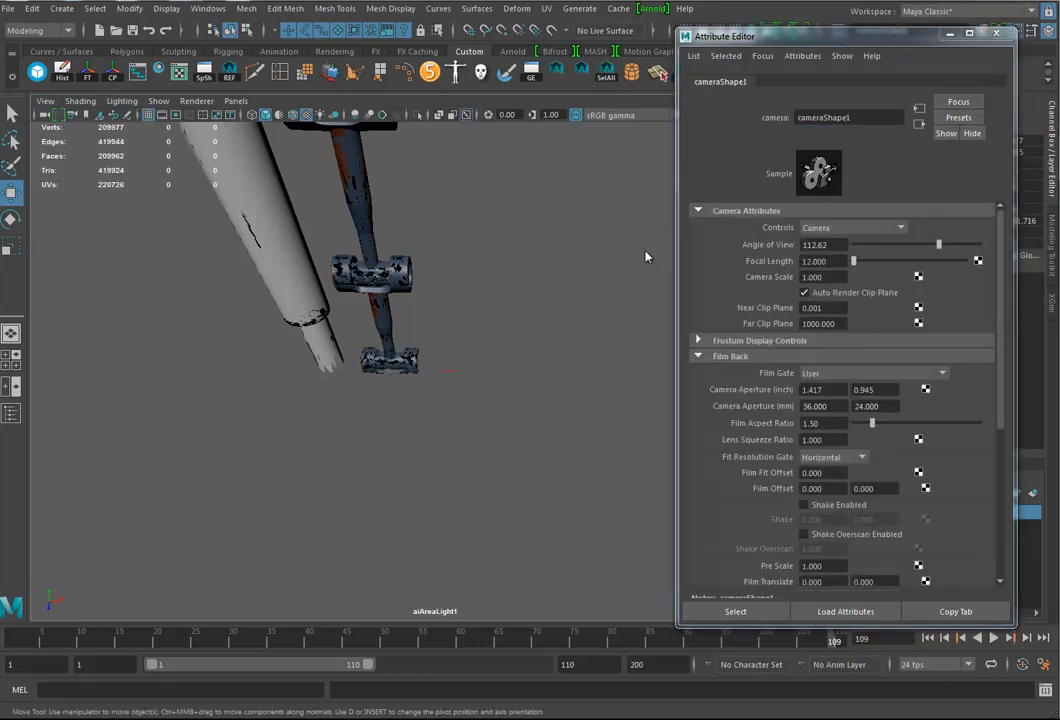
{"action": "double_click", "coordinate": [814, 308]}
{"action": "type", "text": "1"}
{"action": "key", "text": "Tab"}
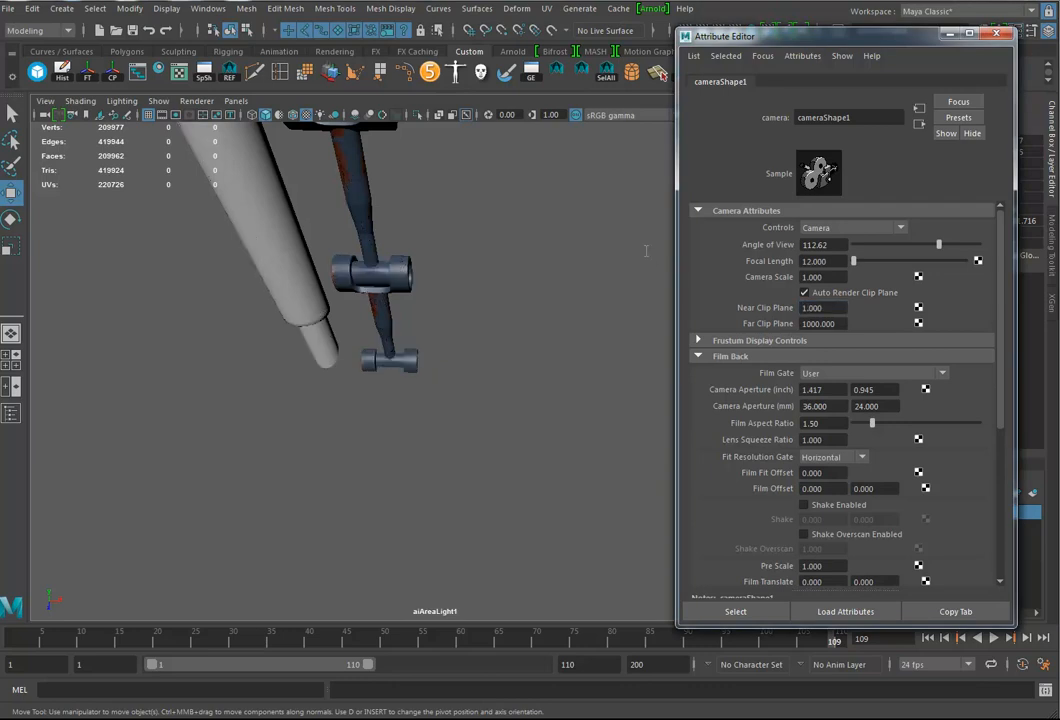
{"action": "type", "text": "100000"}
{"action": "key", "text": "Return"}
Step: Position the area light by moving its view back and above the arm, aiming down at the claw, and close the camera attributes
{"action": "scroll", "coordinate": [646, 252], "scroll_direction": "down", "scroll_amount": 8}
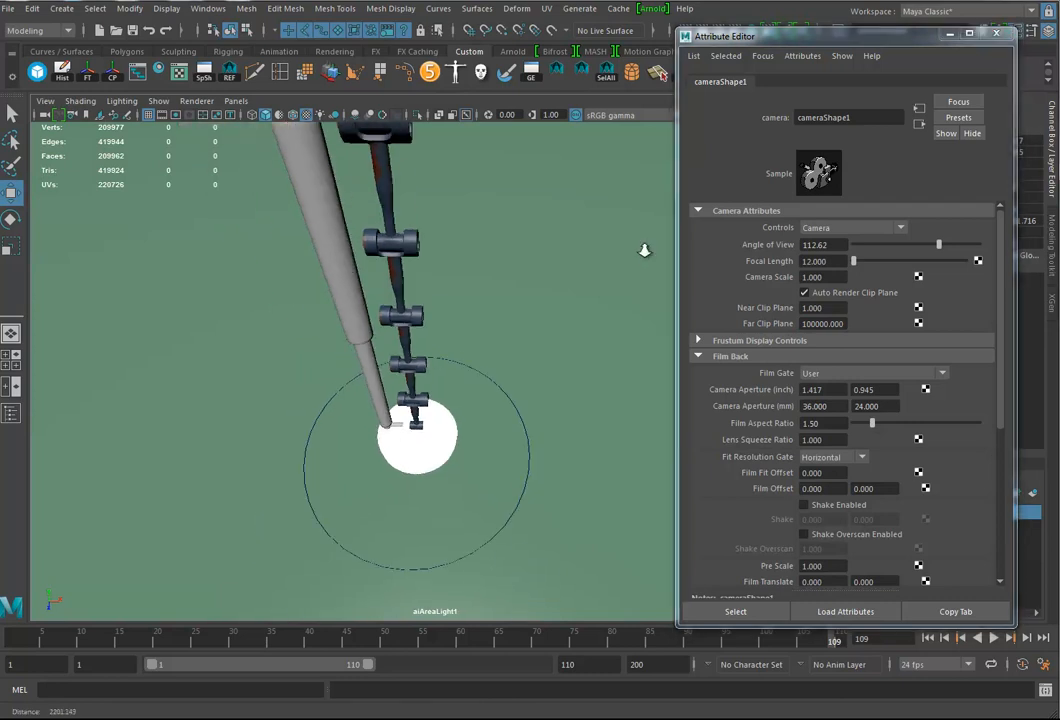
{"action": "left_click_drag", "start_coordinate": [645, 250], "coordinate": [645, 257], "text": "alt"}
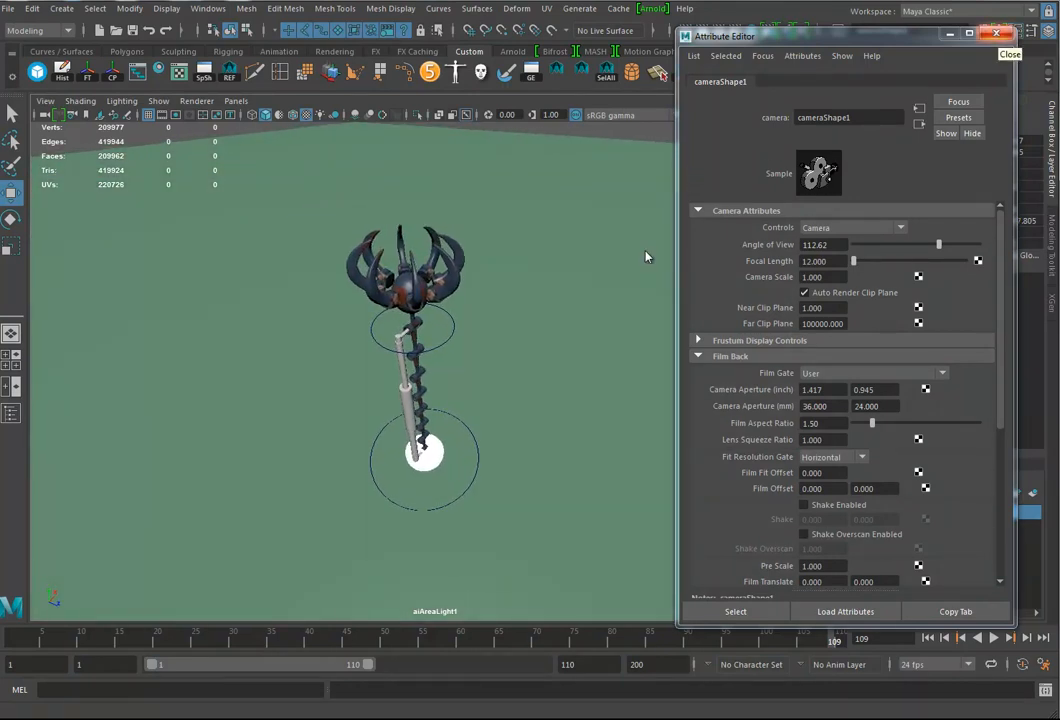
{"action": "key", "text": "ctrl+a"}
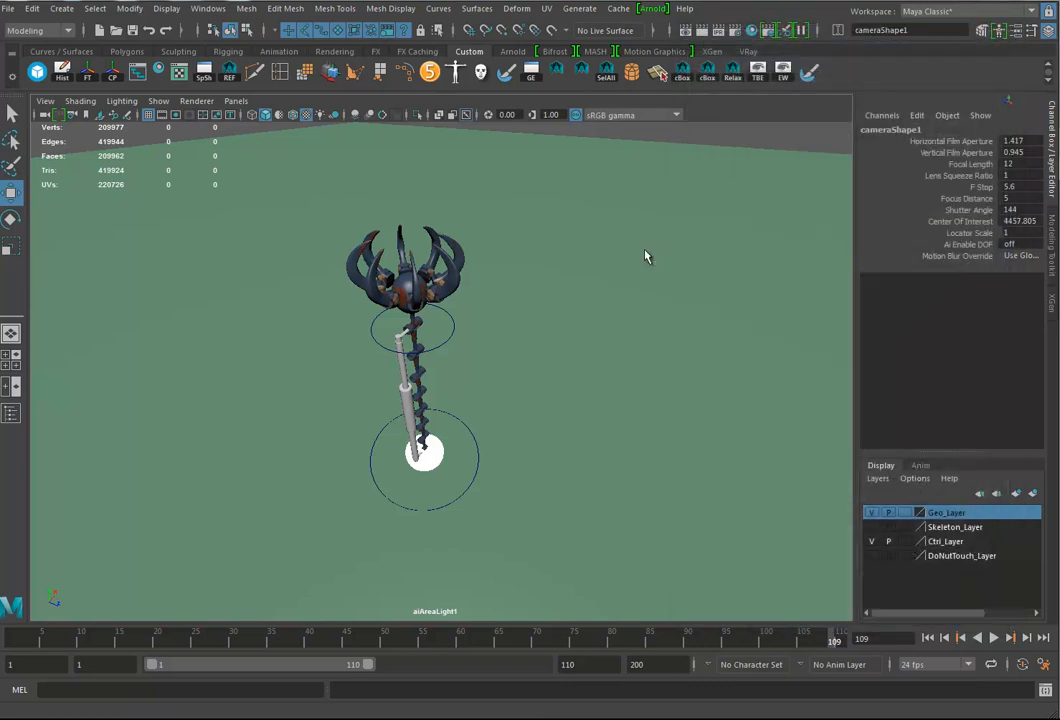
{"action": "left_click_drag", "start_coordinate": [648, 253], "coordinate": [646, 251], "text": "alt"}
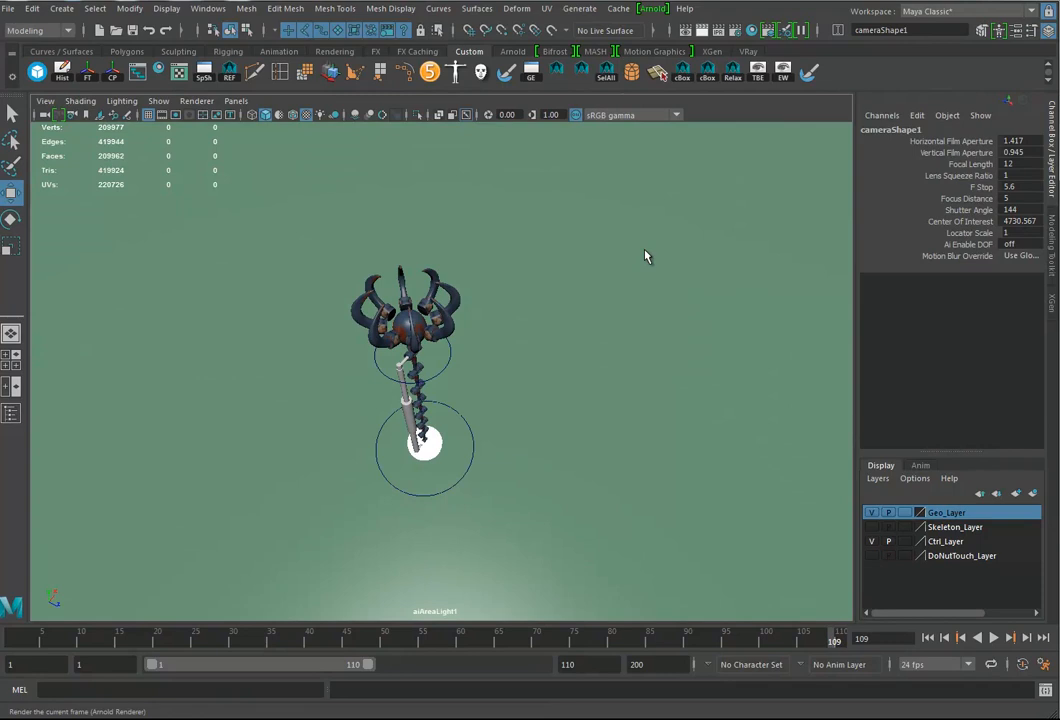
Step: Return to the ShotCam view by way of the perspective view and reframe it closer on the whole arm
{"action": "key", "text": "space"}
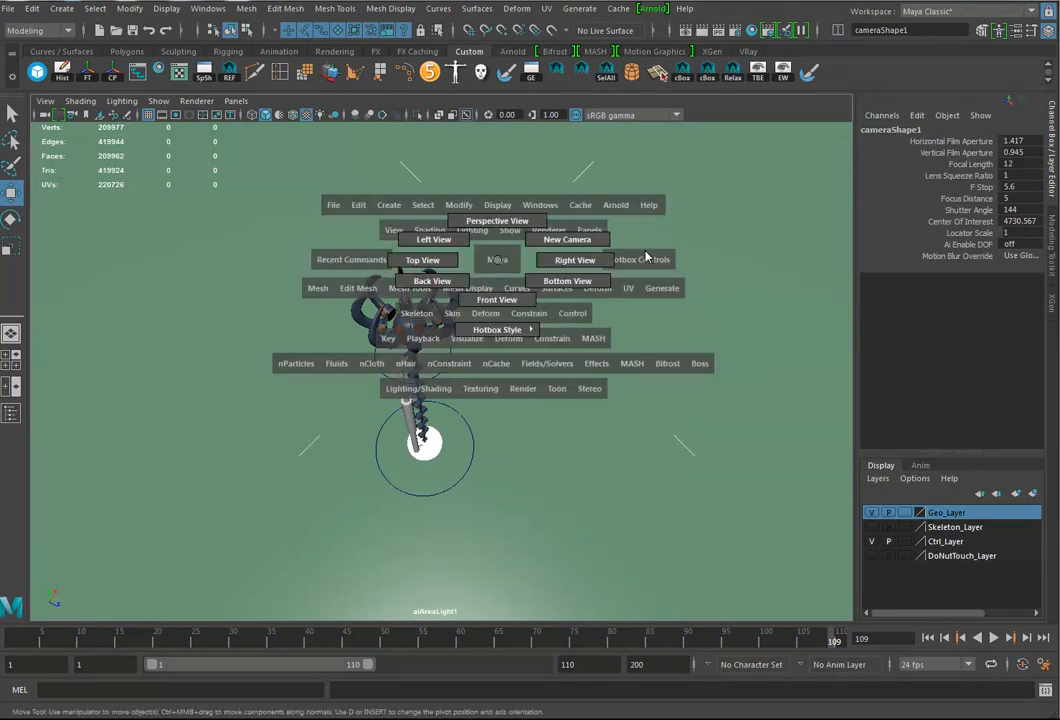
{"action": "left_click_drag", "start_coordinate": [645, 251], "coordinate": [645, 249]}
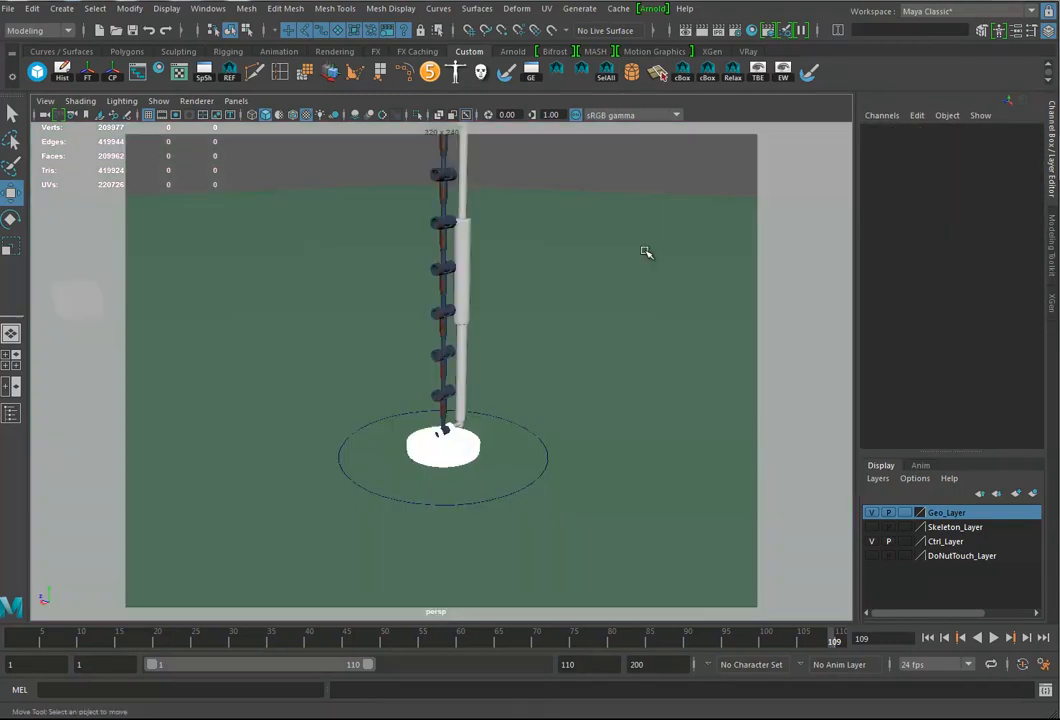
{"action": "left_click", "coordinate": [236, 101]}
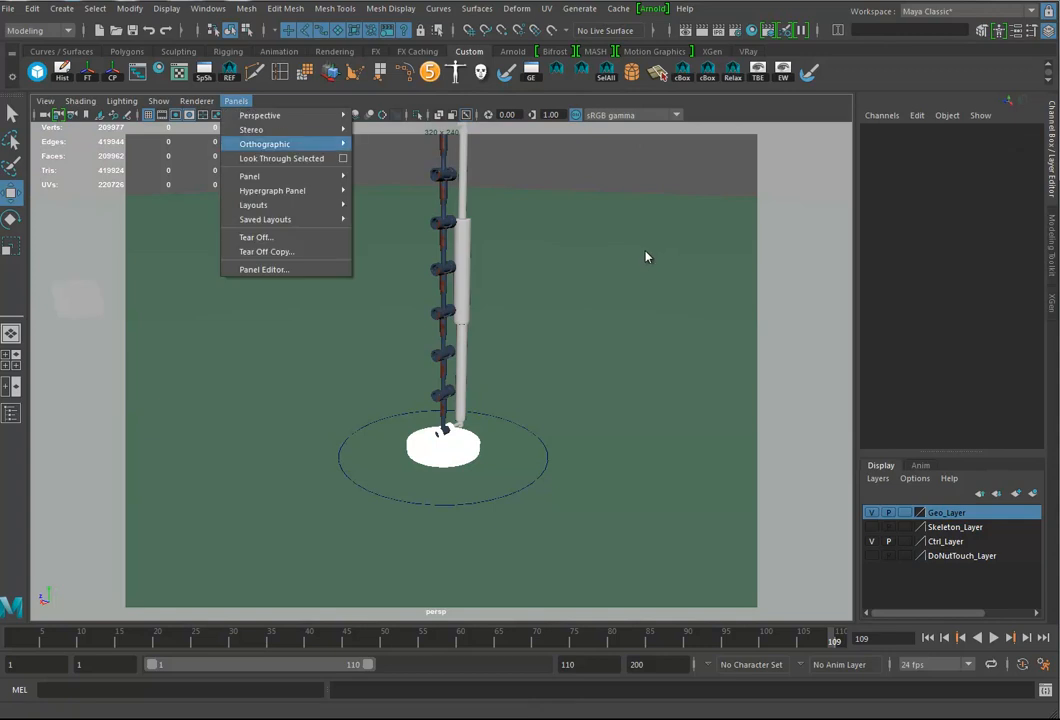
{"action": "mouse_move", "coordinate": [260, 115]}
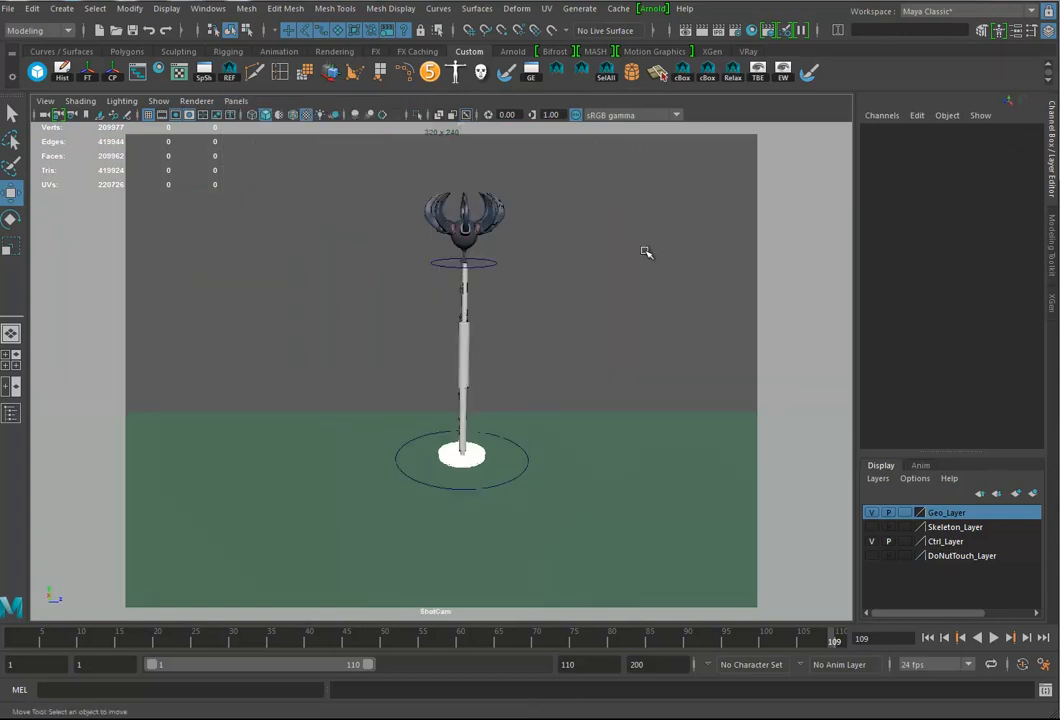
{"action": "left_click_drag", "start_coordinate": [645, 252], "coordinate": [644, 250], "text": "alt"}
{"action": "middle_click_drag", "start_coordinate": [644, 250], "coordinate": [644, 250], "text": "alt"}
{"action": "right_click_drag", "start_coordinate": [644, 250], "coordinate": [645, 252], "text": "alt"}
{"action": "left_click_drag", "start_coordinate": [645, 252], "coordinate": [645, 252], "text": "alt"}
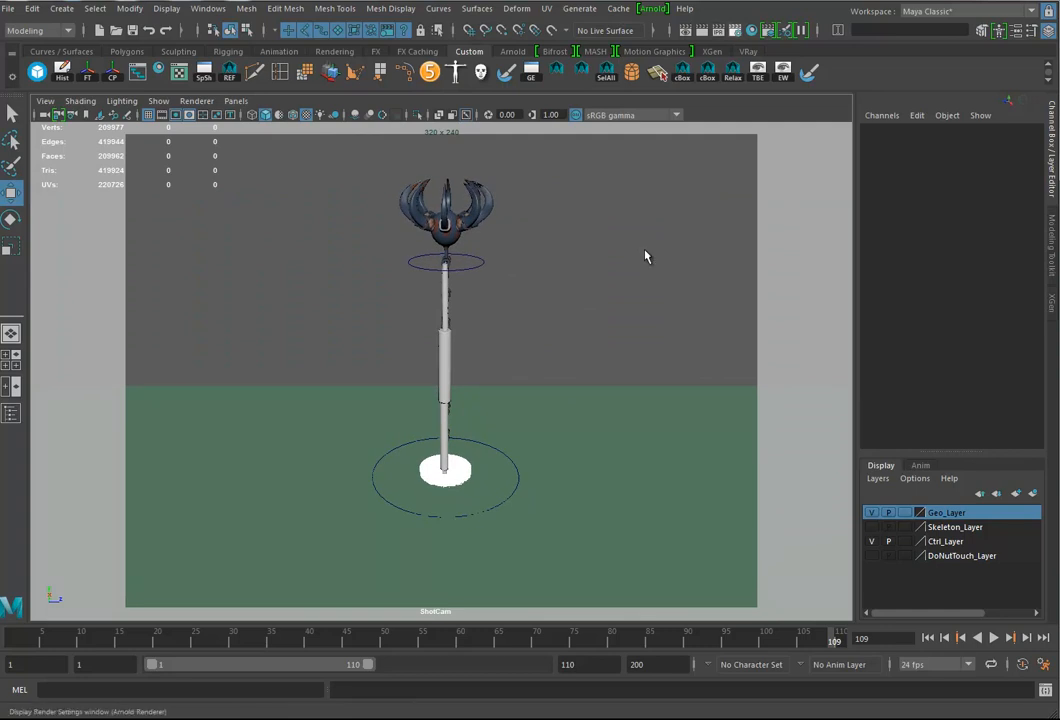
Step: Render the ShotCam view in Arnold, then shrink the RenderView window and place it beside the arm
{"action": "left_click", "coordinate": [653, 9]}
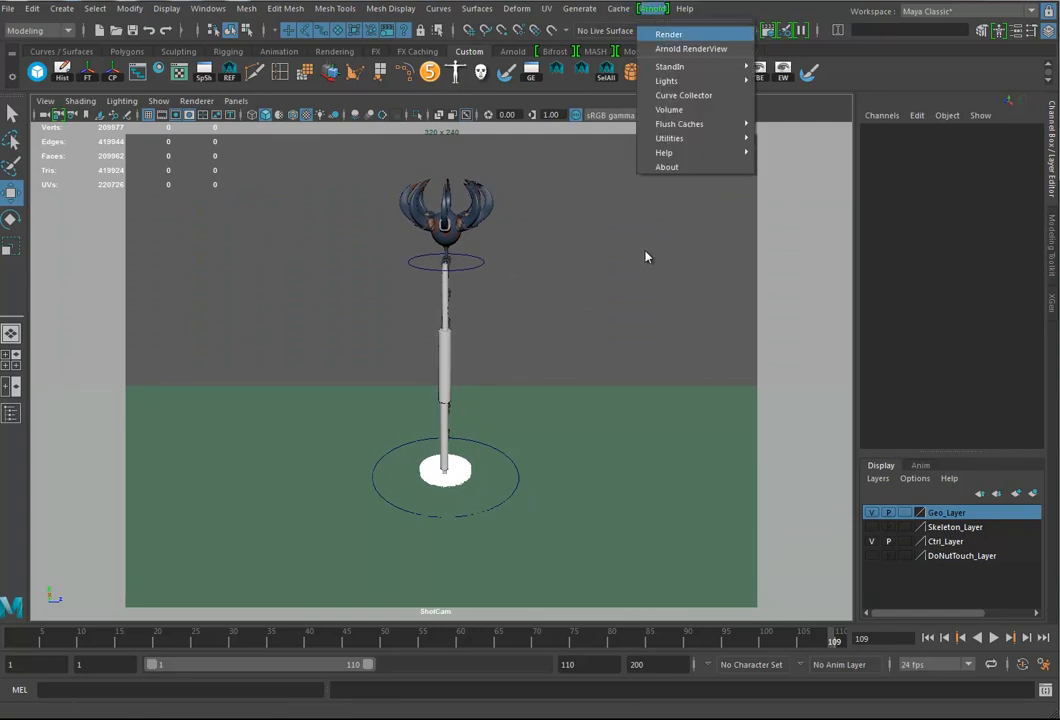
{"action": "left_click", "coordinate": [668, 34]}
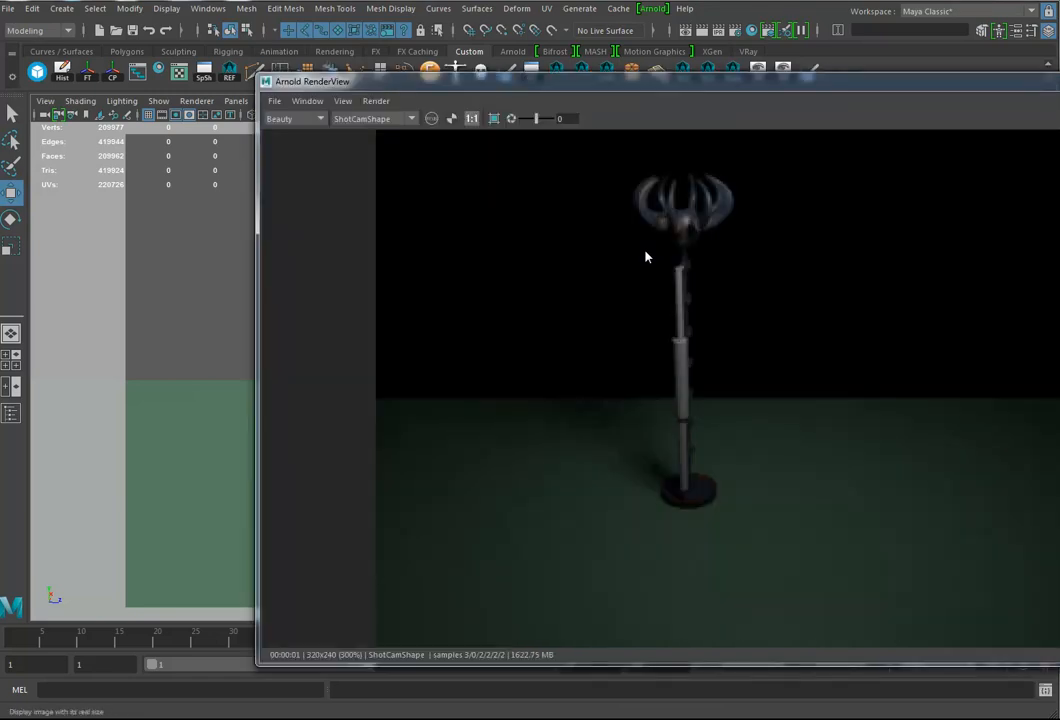
{"action": "scroll", "coordinate": [645, 257], "scroll_direction": "down", "scroll_amount": 2}
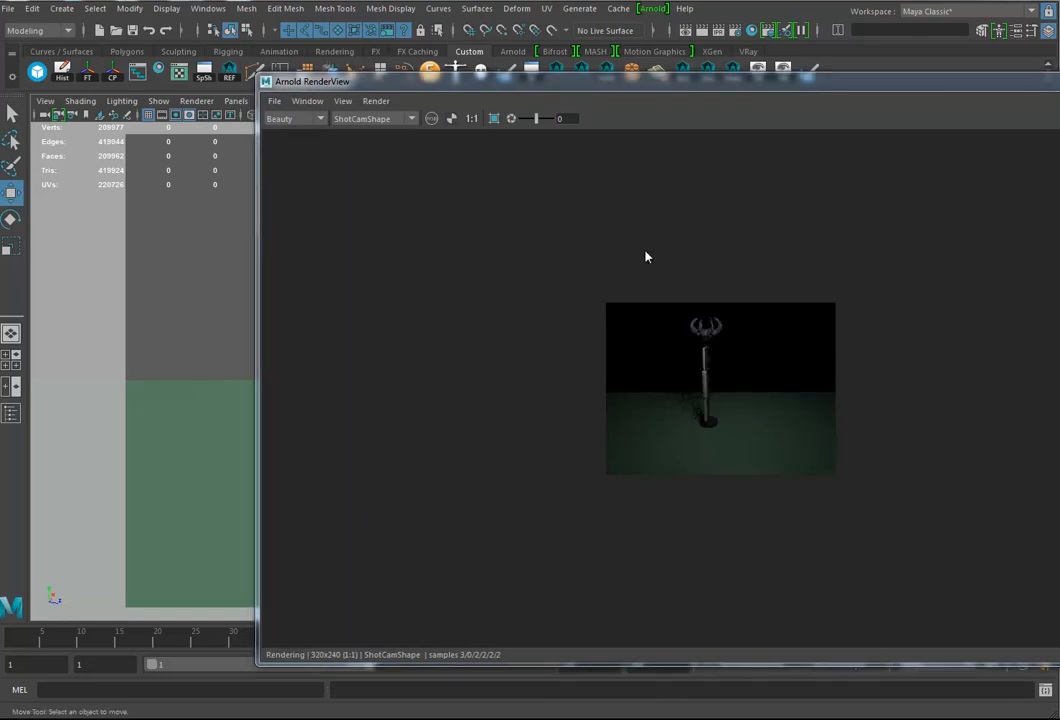
{"action": "left_click_drag", "start_coordinate": [1058, 75], "coordinate": [836, 236]}
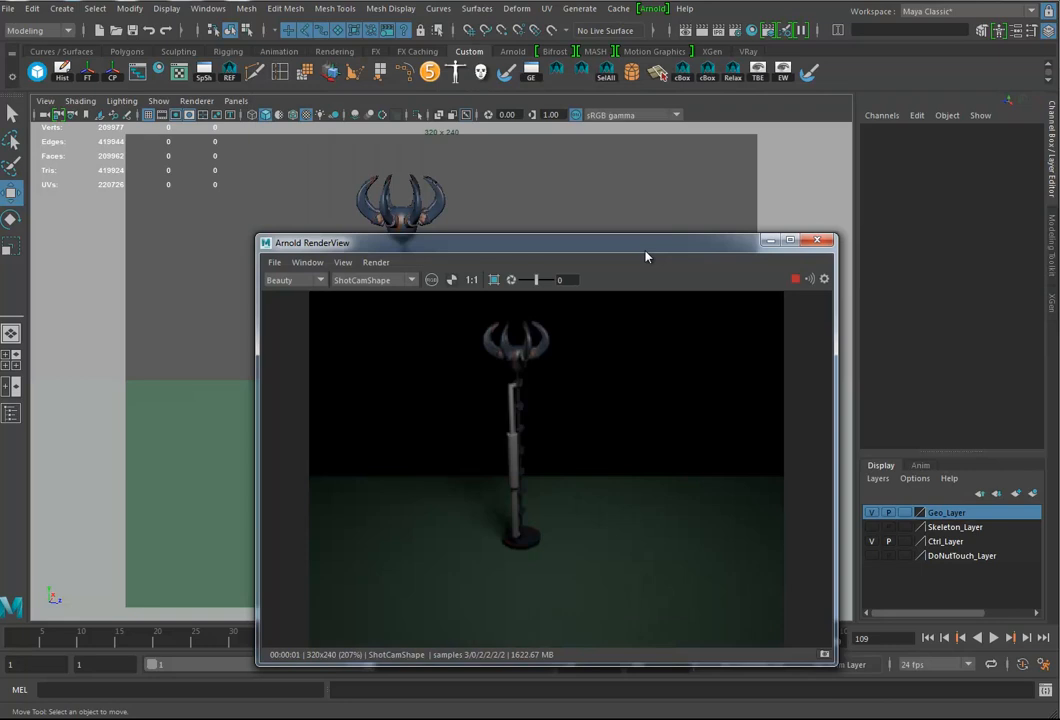
{"action": "left_click_drag", "start_coordinate": [646, 251], "coordinate": [848, 216]}
{"action": "left_click_drag", "start_coordinate": [645, 250], "coordinate": [645, 251], "text": "alt"}
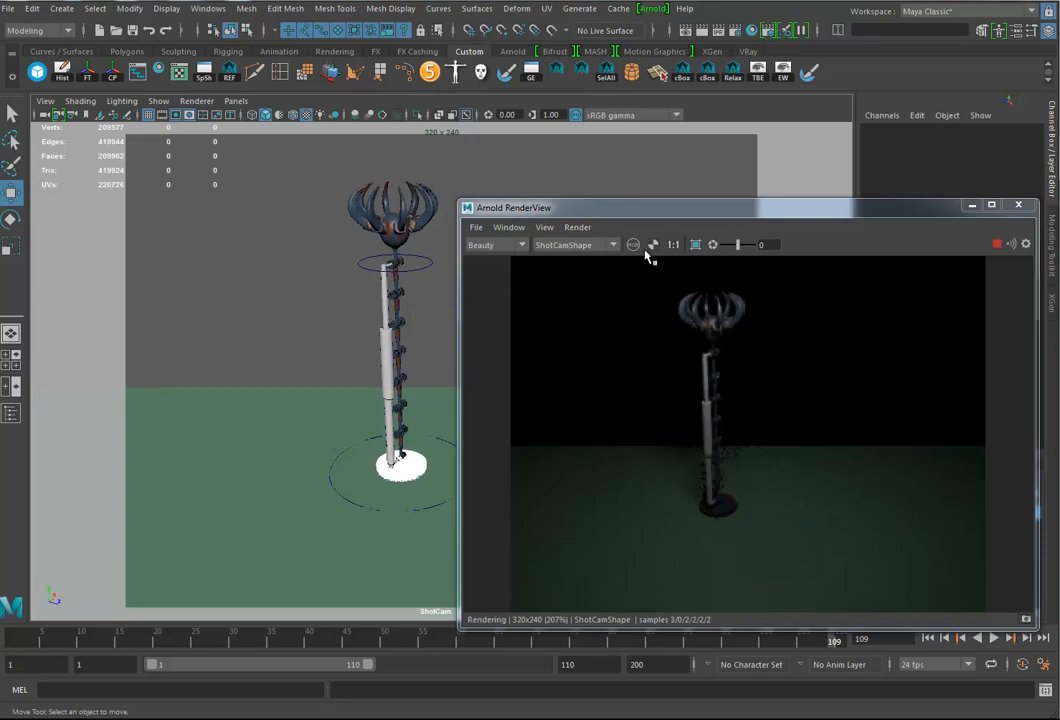
Step: Play the animation, stop it at frame 43 with the claw at the box, and adjust the ShotCam angle
{"action": "key", "text": "alt+v"}
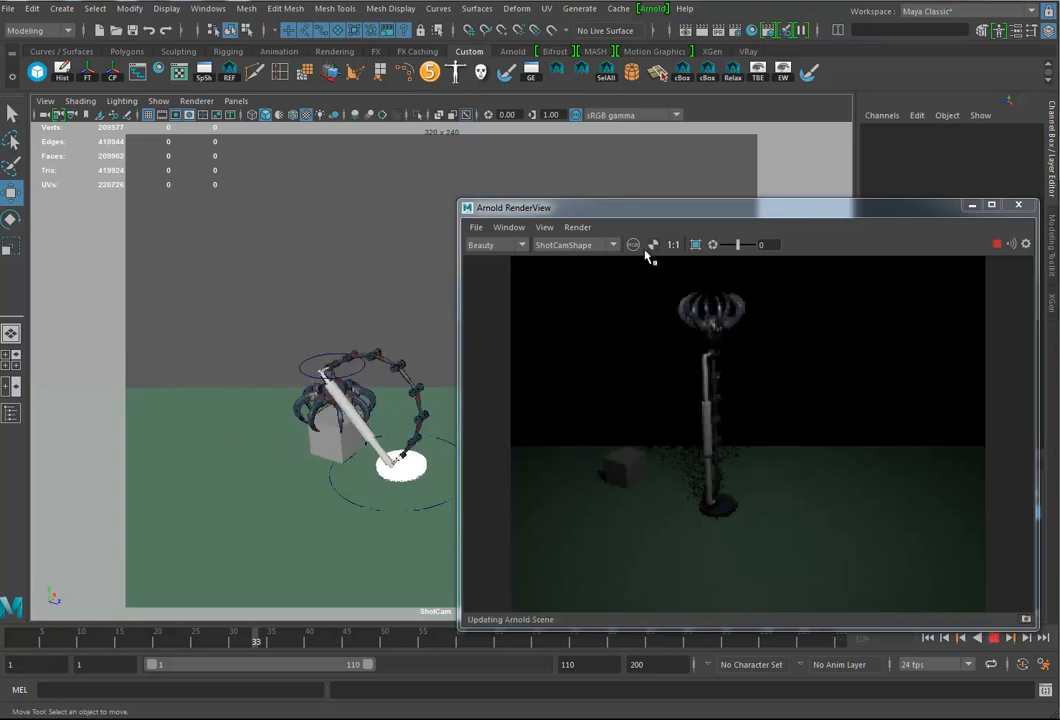
{"action": "key", "text": "alt+v"}
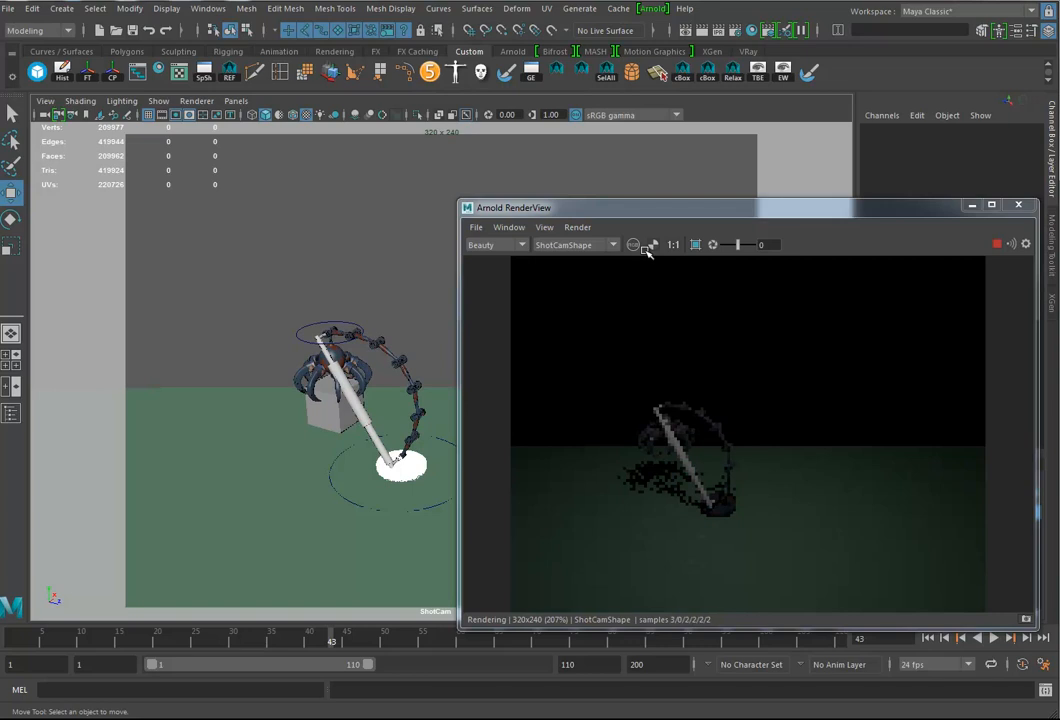
{"action": "key", "text": "bracketleft"}
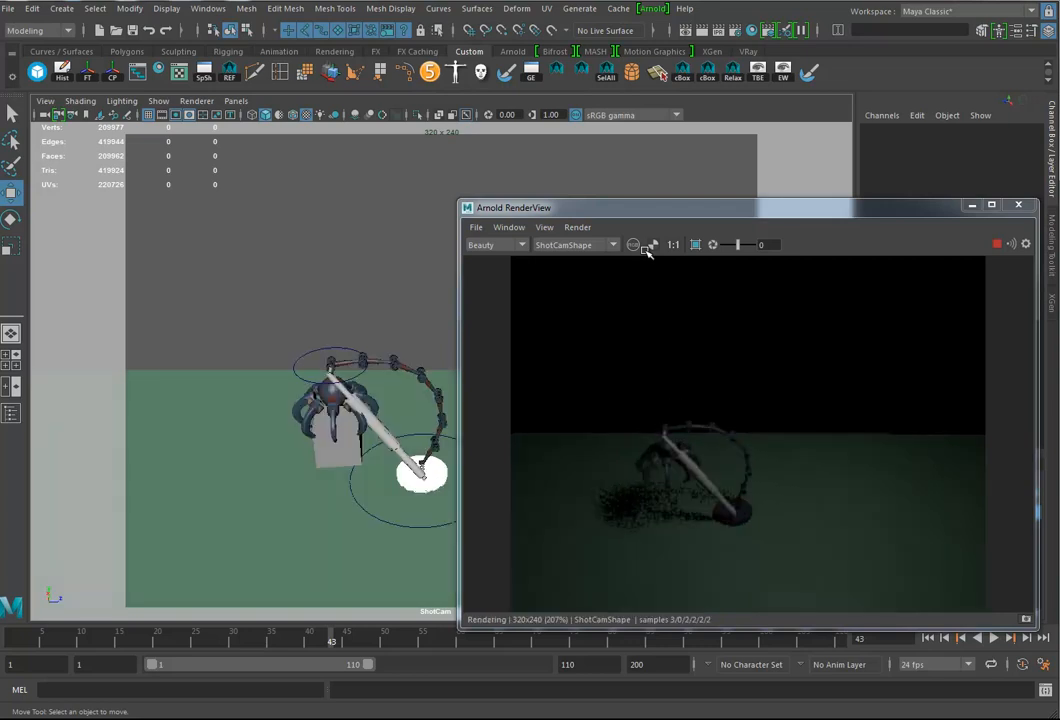
Step: Set ShotCam's far clip plane to 1000000 and close its attributes
{"action": "left_click", "coordinate": [45, 101]}
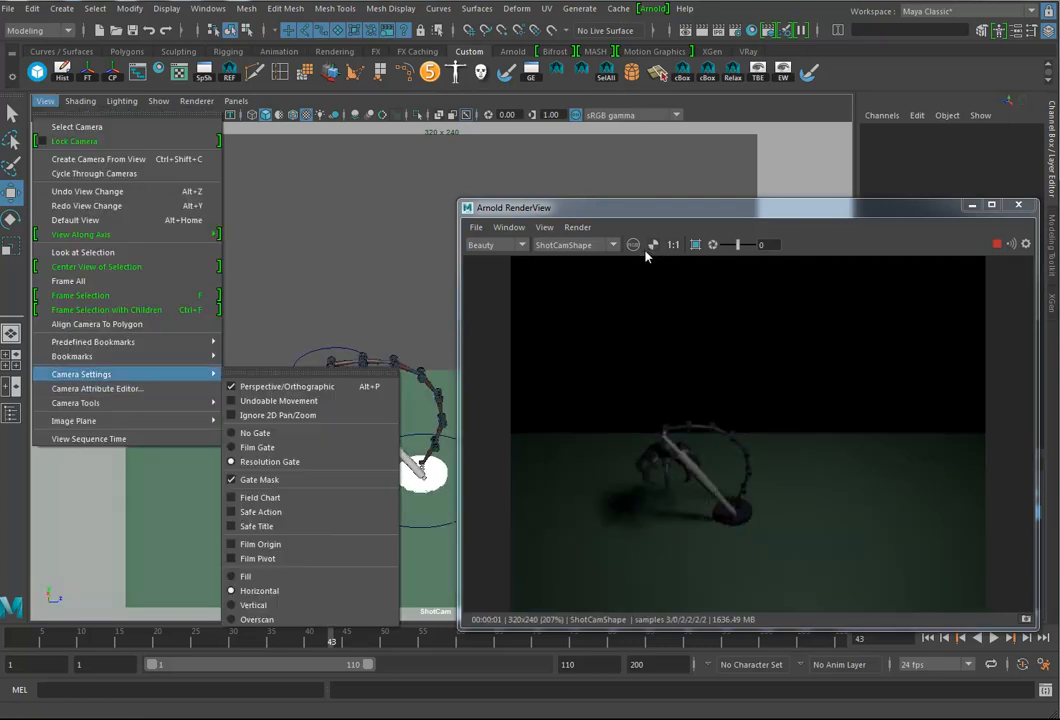
{"action": "left_click", "coordinate": [97, 388]}
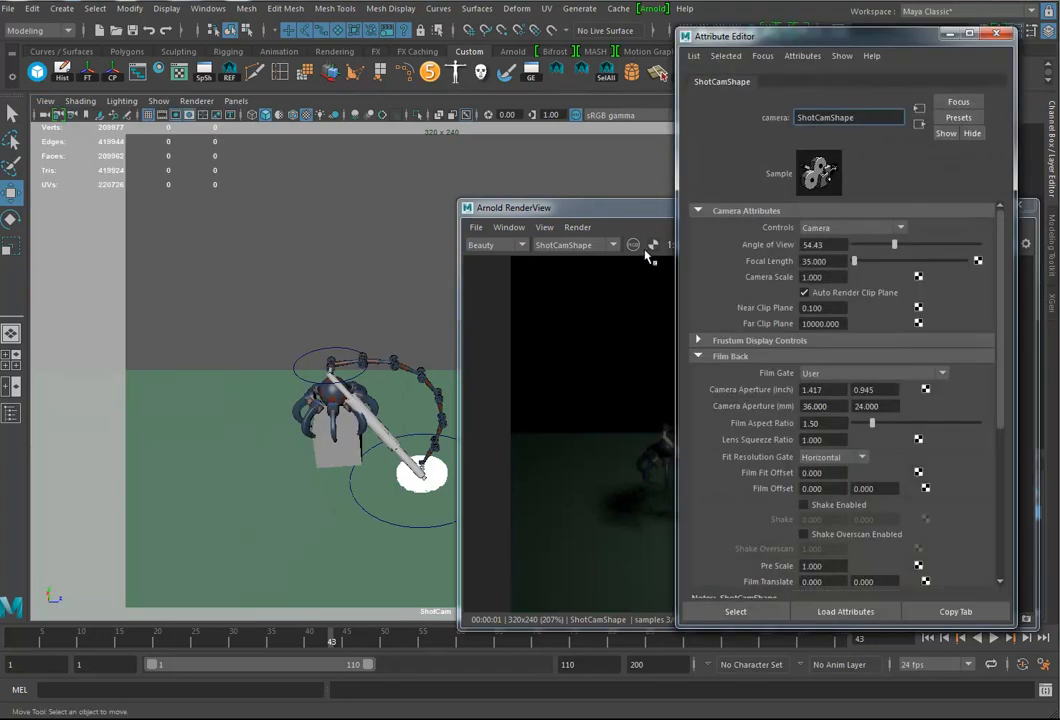
{"action": "left_click", "coordinate": [816, 324]}
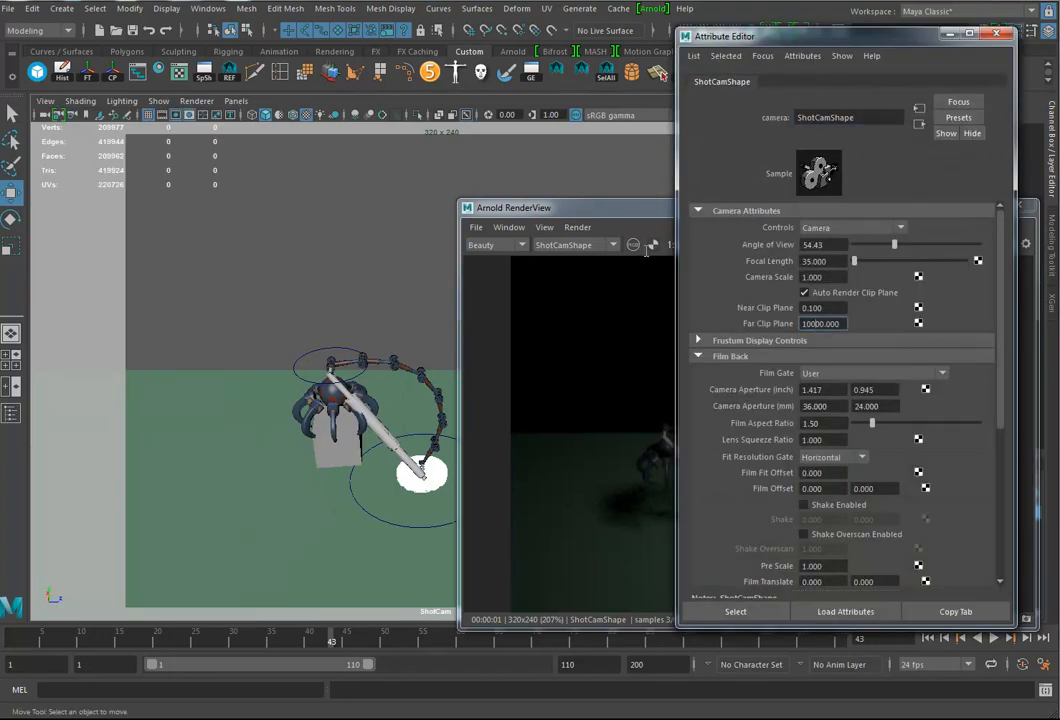
{"action": "type", "text": "00"}
{"action": "key", "text": "Return"}
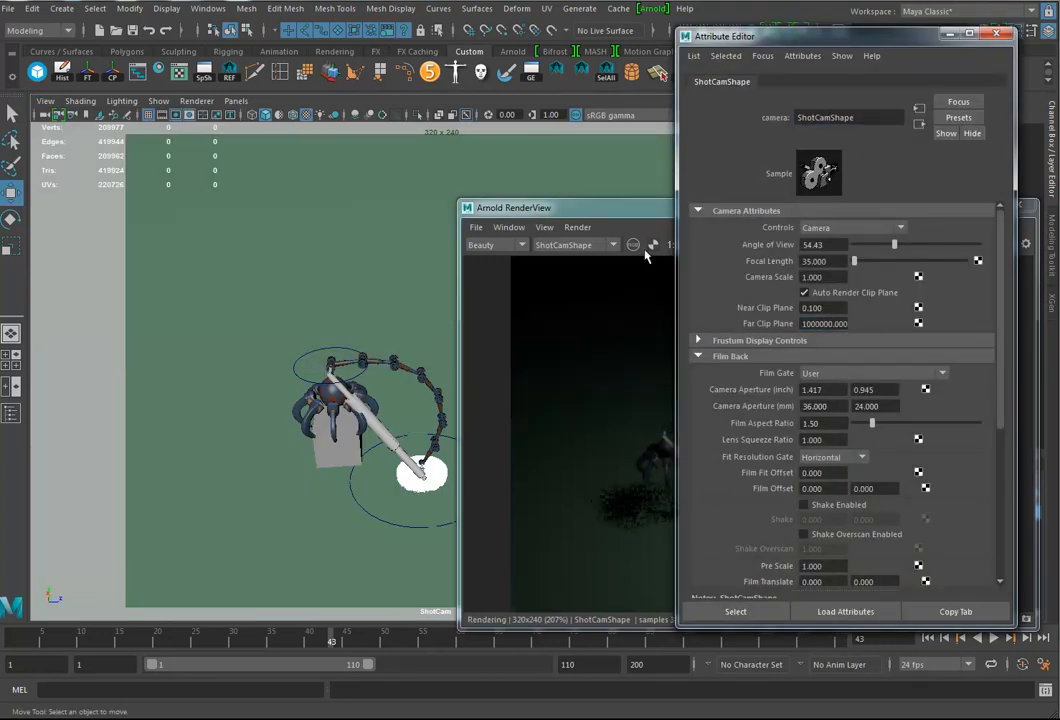
{"action": "key", "text": "ctrl+a"}
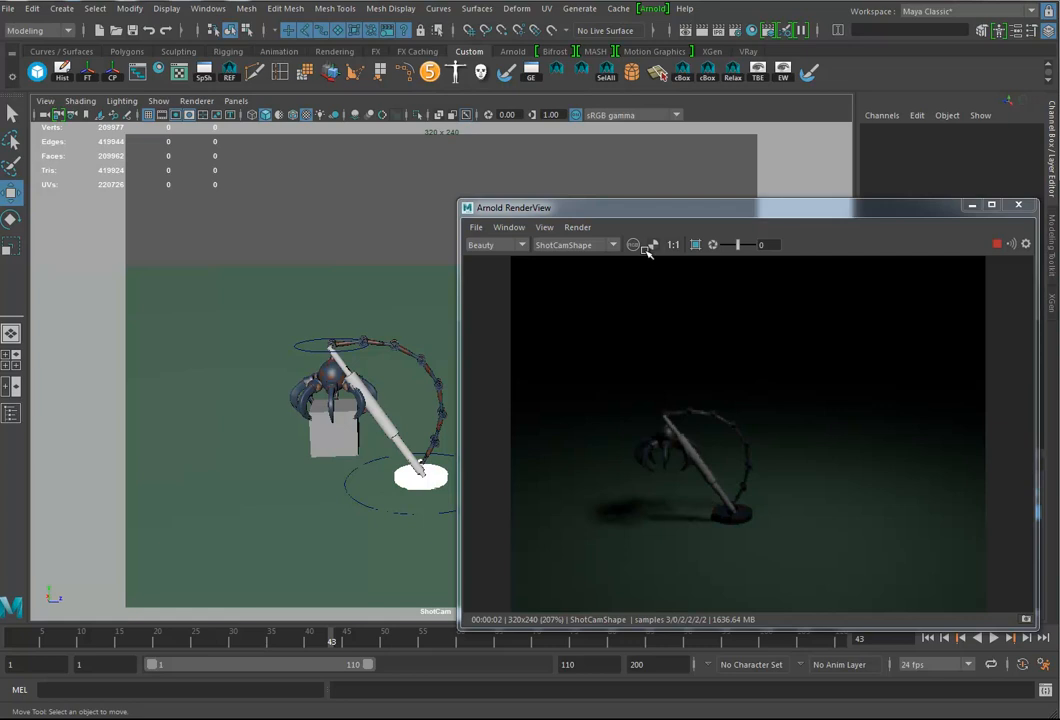
Step: Move the Arnold RenderView out of the way and open the Arnold Light Manager
{"action": "left_click_drag", "start_coordinate": [647, 207], "coordinate": [698, 419]}
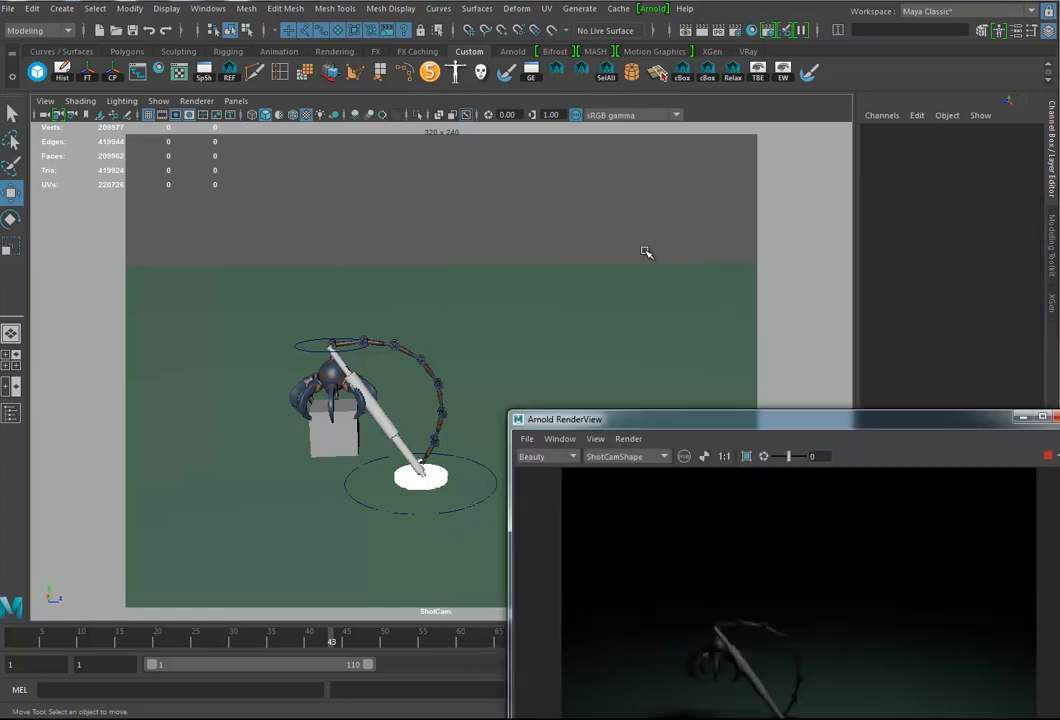
{"action": "left_click", "coordinate": [653, 9]}
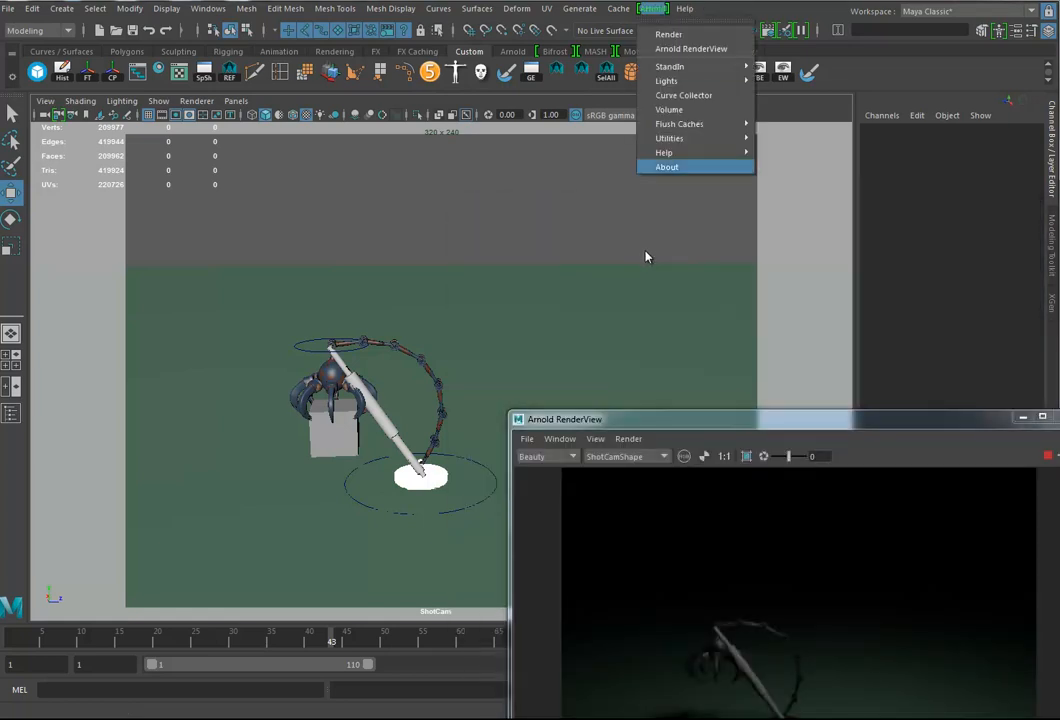
{"action": "mouse_move", "coordinate": [669, 138]}
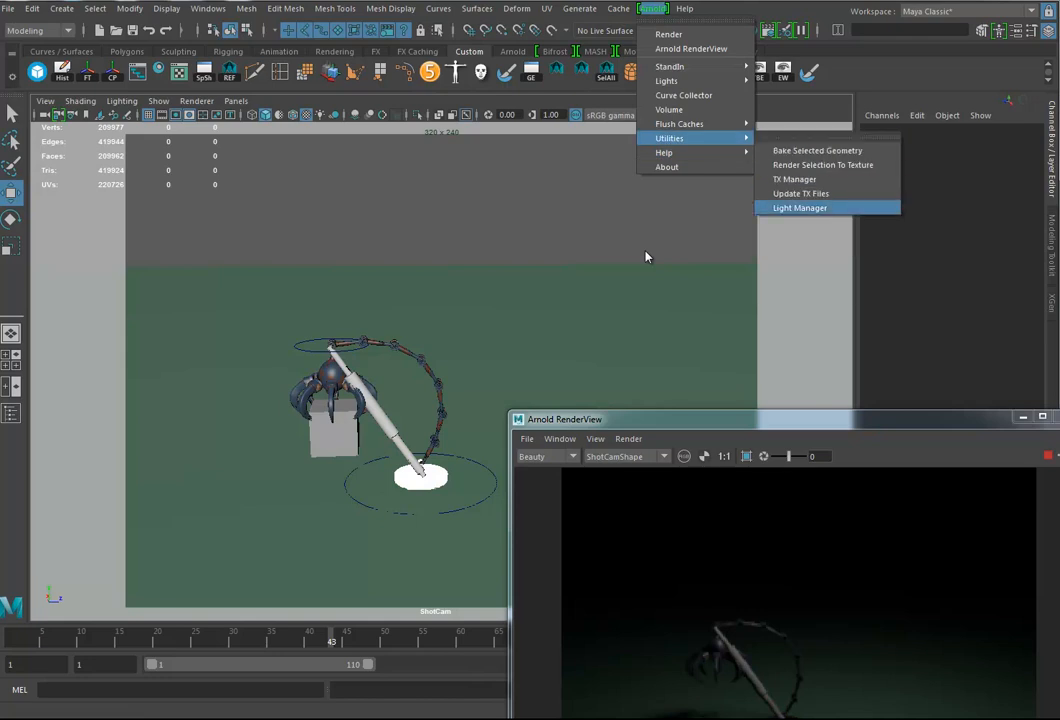
{"action": "left_click", "coordinate": [800, 207]}
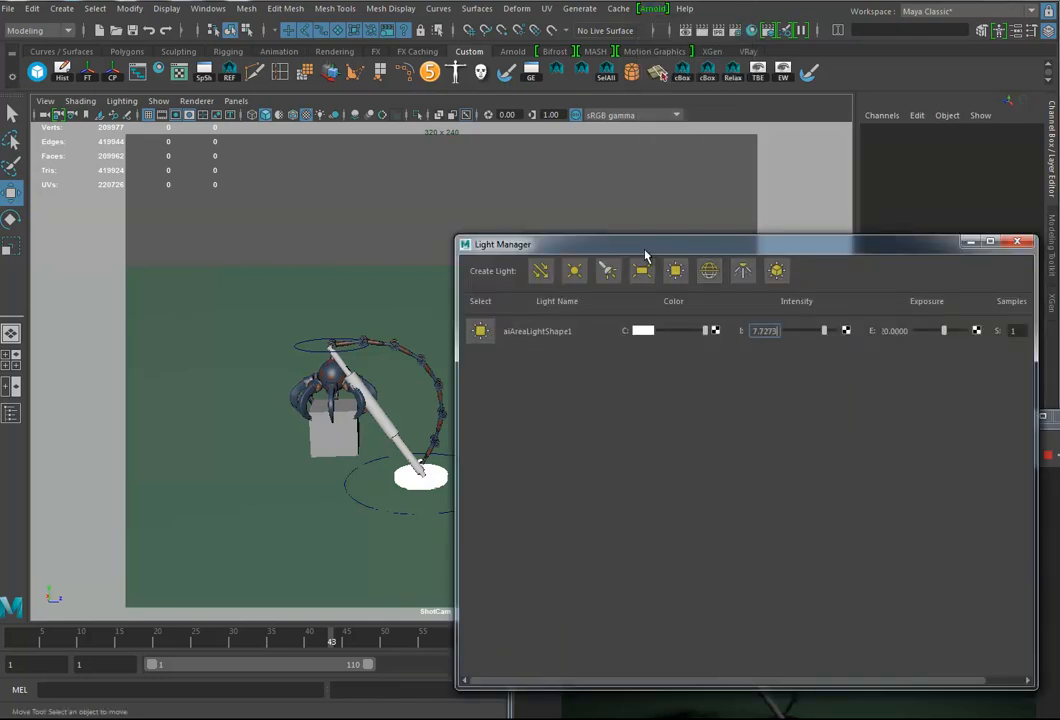
Step: Arrange the Light Manager and Arnold RenderView side by side with the arm and raise the area light's exposure to about 23.209
{"action": "left_click", "coordinate": [480, 331]}
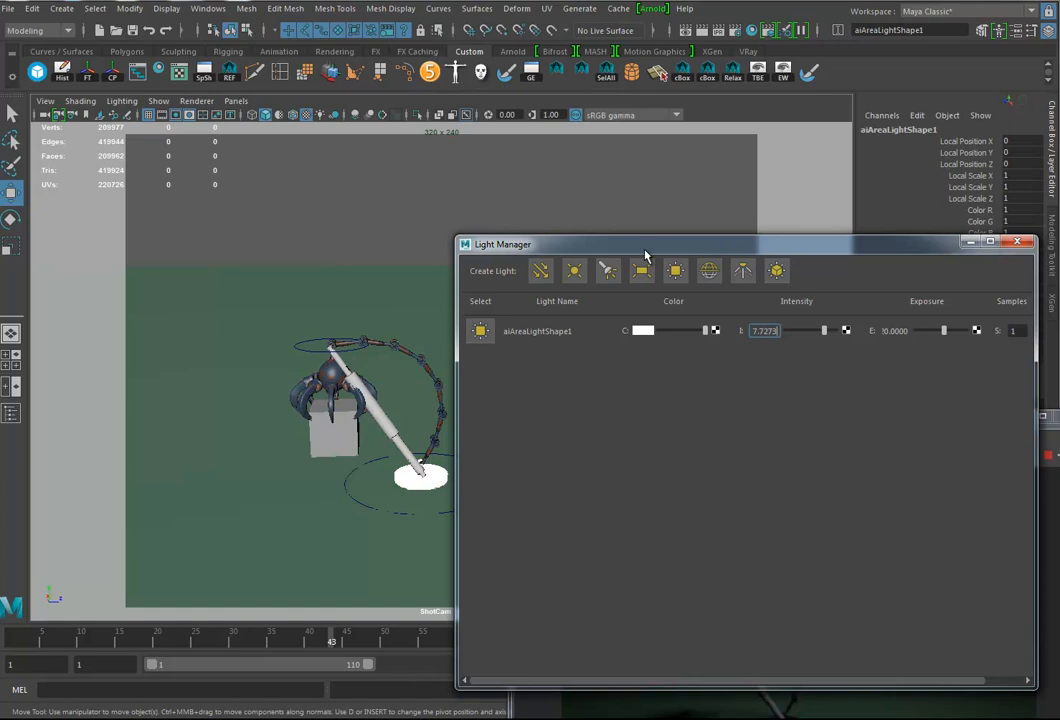
{"action": "left_click_drag", "start_coordinate": [645, 244], "coordinate": [427, 91]}
{"action": "mouse_move", "coordinate": [818, 536]}
{"action": "left_mouse_down"}
{"action": "mouse_move", "coordinate": [771, 364]}
{"action": "mouse_move", "coordinate": [843, 260]}
{"action": "mouse_move", "coordinate": [863, 258]}
{"action": "left_mouse_up"}
{"action": "left_click_drag", "start_coordinate": [640, 419], "coordinate": [541, 229]}
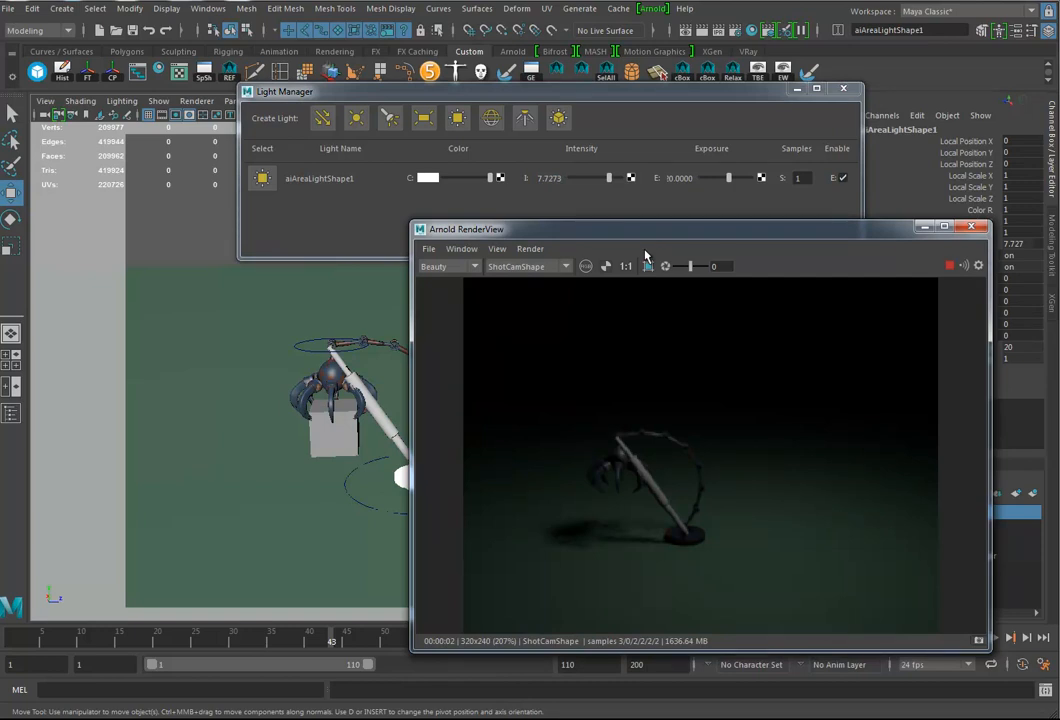
{"action": "left_click_drag", "start_coordinate": [729, 178], "coordinate": [732, 178]}
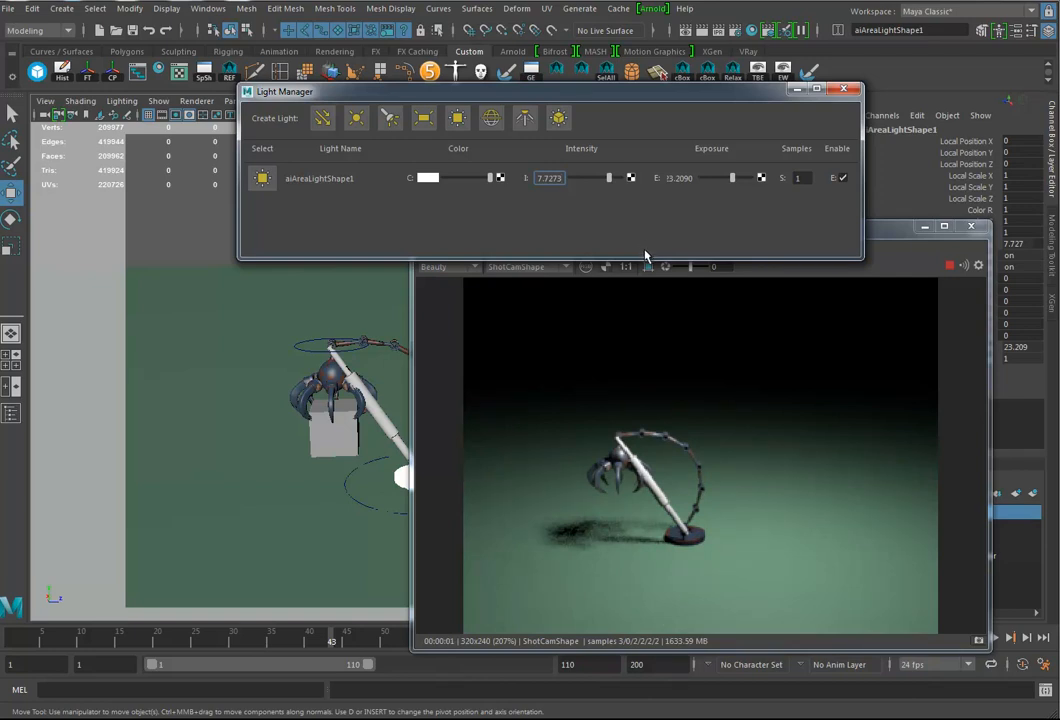
Step: Reframe the ShotCam view slightly closer on the claw arm and reselect the area light
{"action": "scroll", "coordinate": [644, 250], "scroll_direction": "up", "scroll_amount": 4}
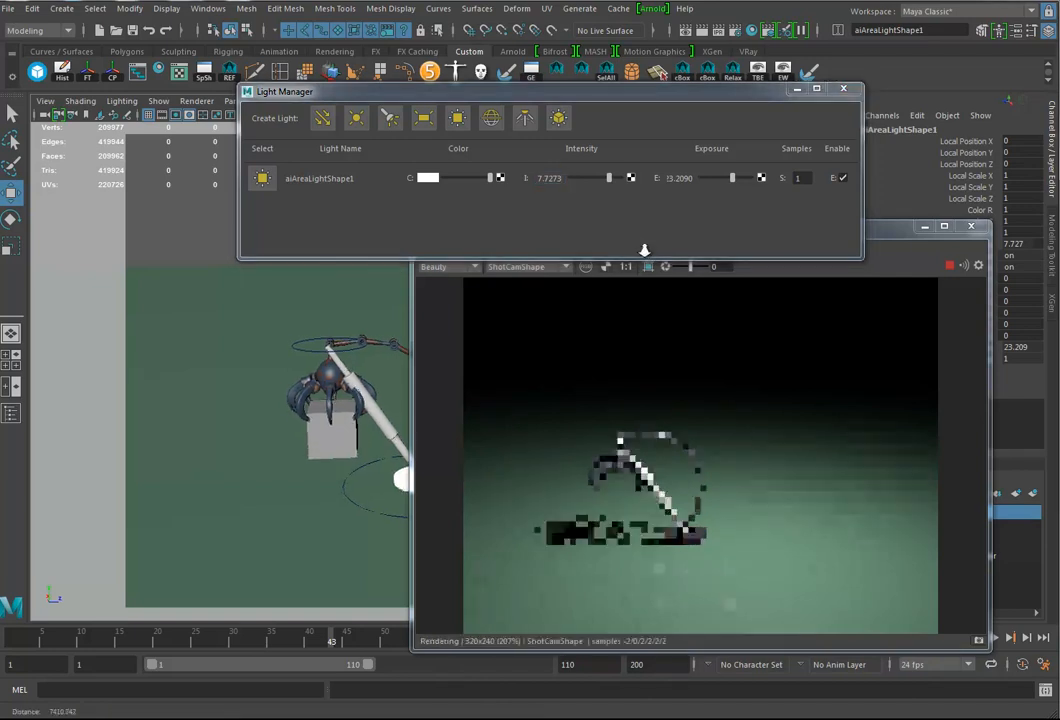
{"action": "middle_click_drag", "start_coordinate": [644, 250], "coordinate": [660, 250], "text": "alt"}
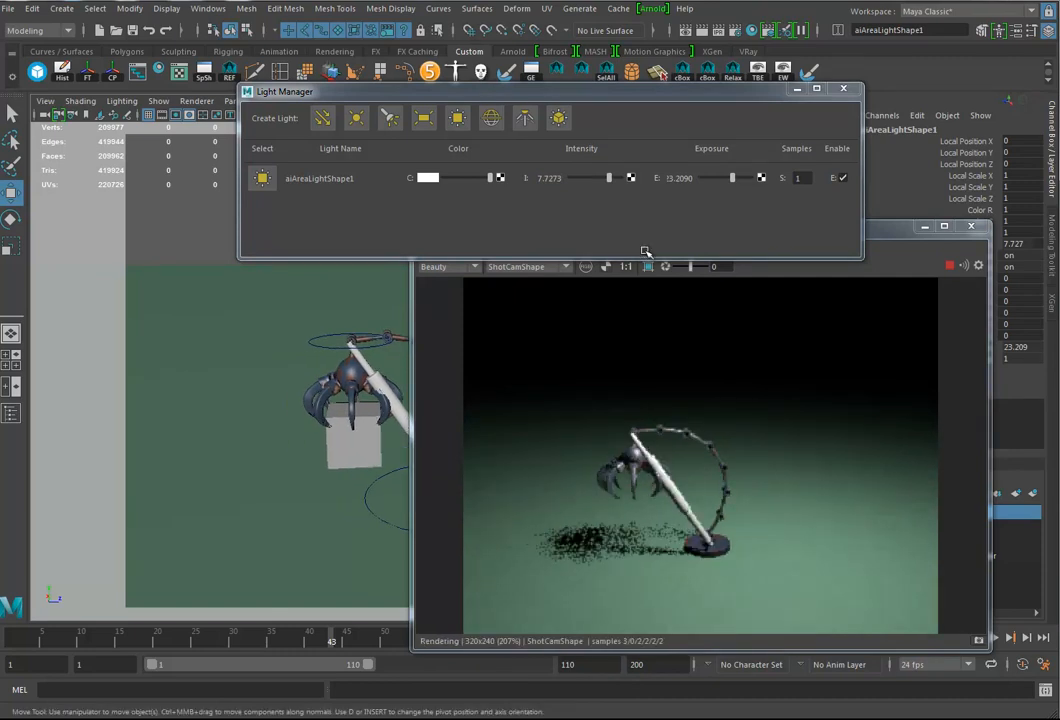
{"action": "left_click_drag", "start_coordinate": [644, 250], "coordinate": [645, 251], "text": "alt"}
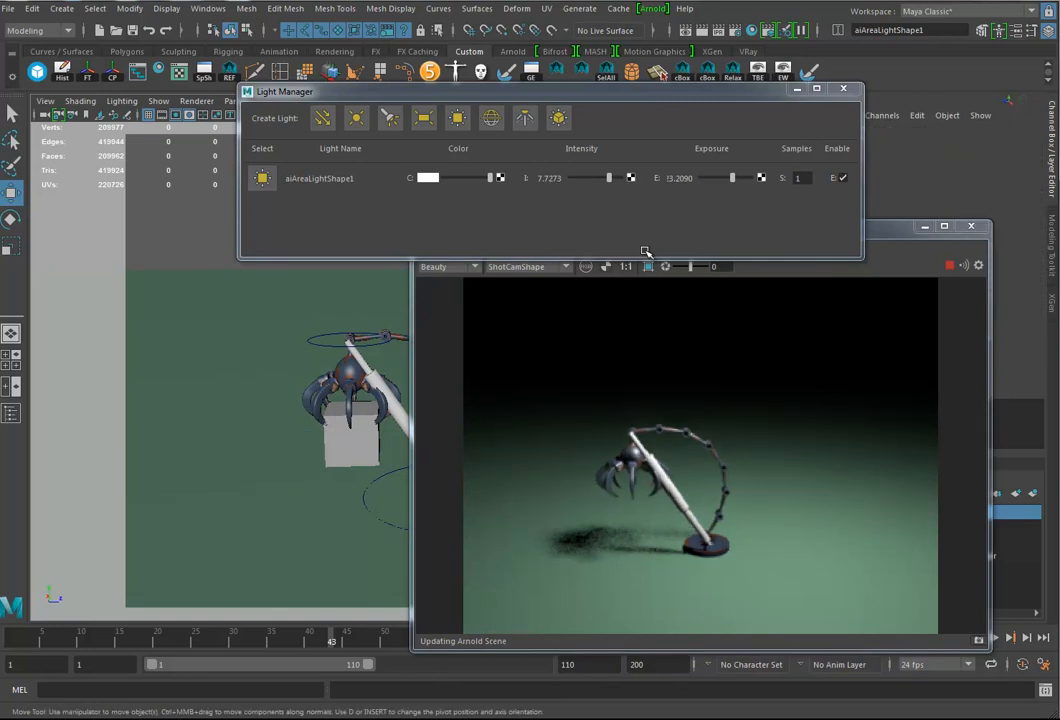
{"action": "left_click", "coordinate": [645, 251]}
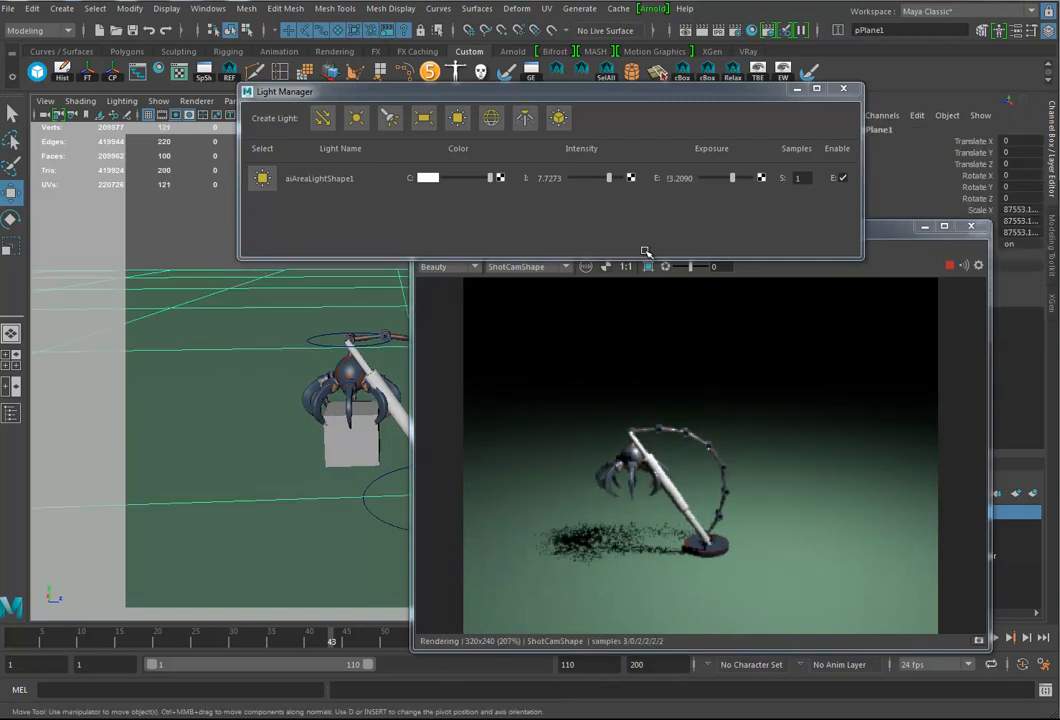
{"action": "left_click", "coordinate": [262, 178]}
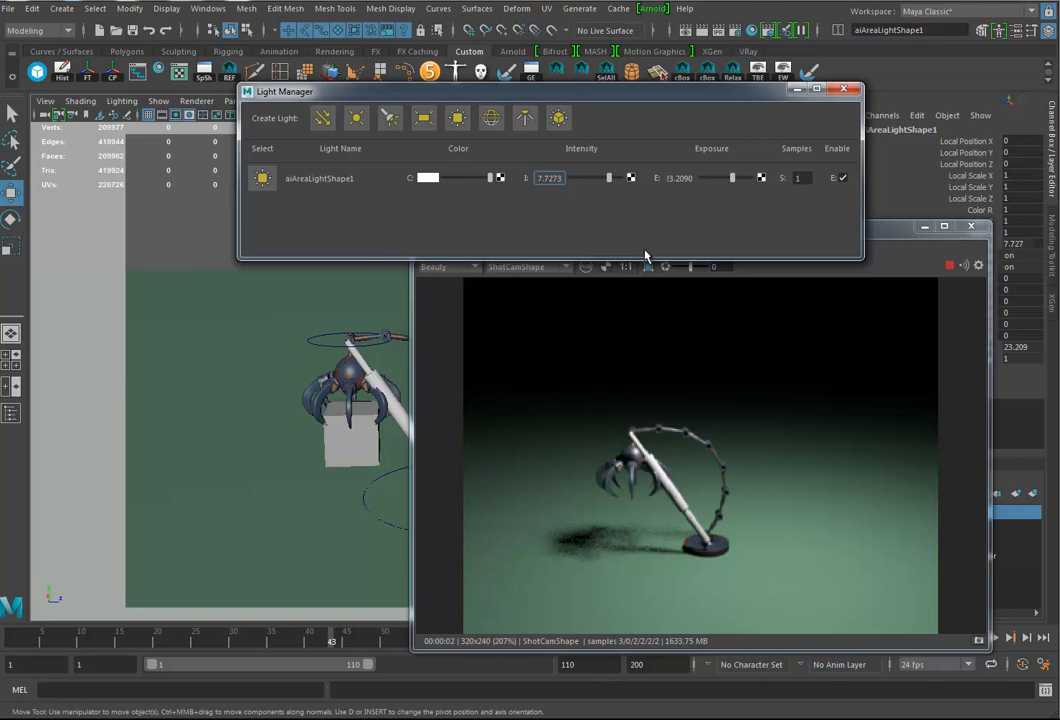
Step: Create a directional light, raise it to about 807 in Y, and scale it up uniformly to about 1080
{"action": "left_click", "coordinate": [323, 118]}
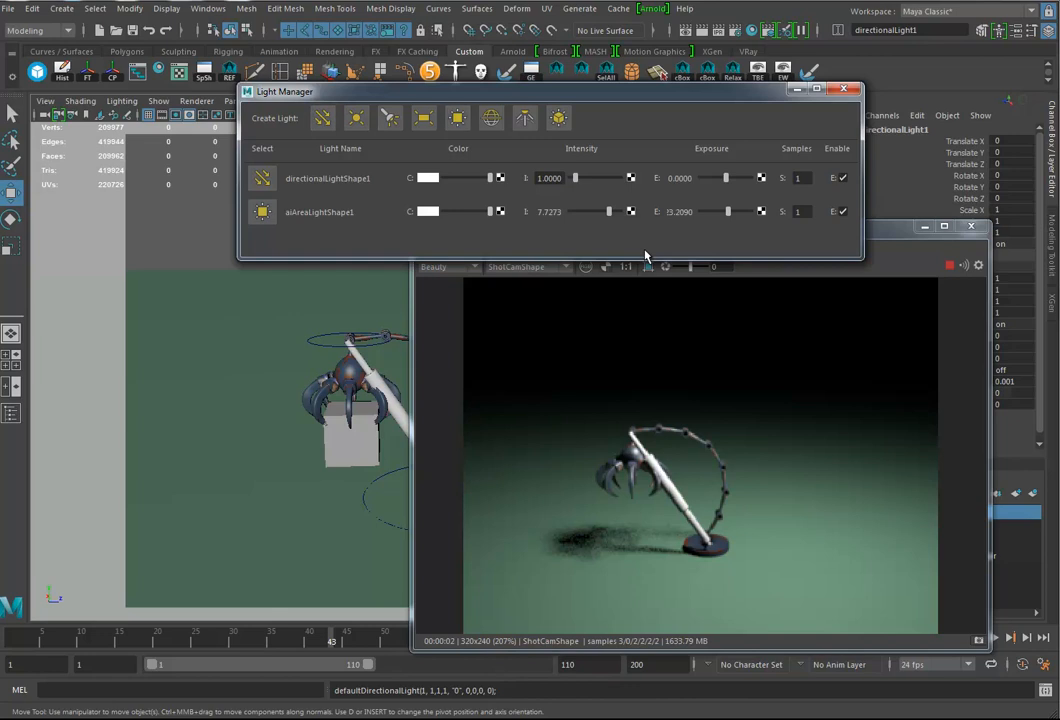
{"action": "left_click_drag", "start_coordinate": [467, 229], "coordinate": [646, 251]}
{"action": "left_click_drag", "start_coordinate": [449, 430], "coordinate": [450, 356]}
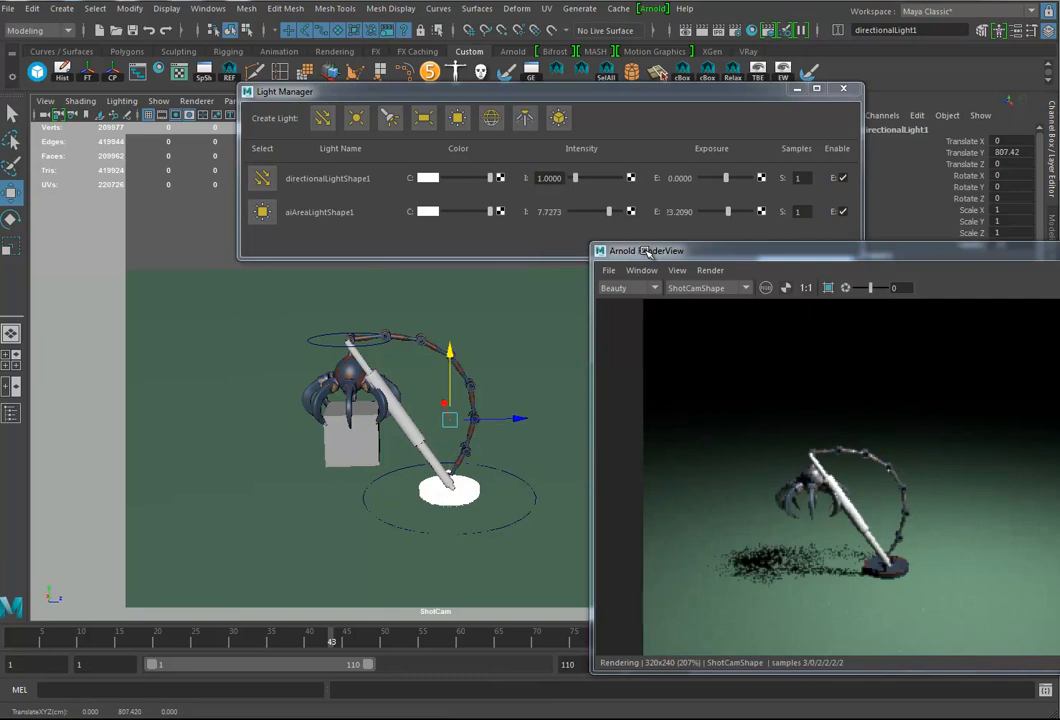
{"action": "key", "text": "e"}
{"action": "key", "text": "r"}
{"action": "left_click_drag", "start_coordinate": [449, 419], "coordinate": [567, 418]}
Step: Rotate the directional light to about 102, 10, 133 degrees so it shines down onto the arm
{"action": "key", "text": "e"}
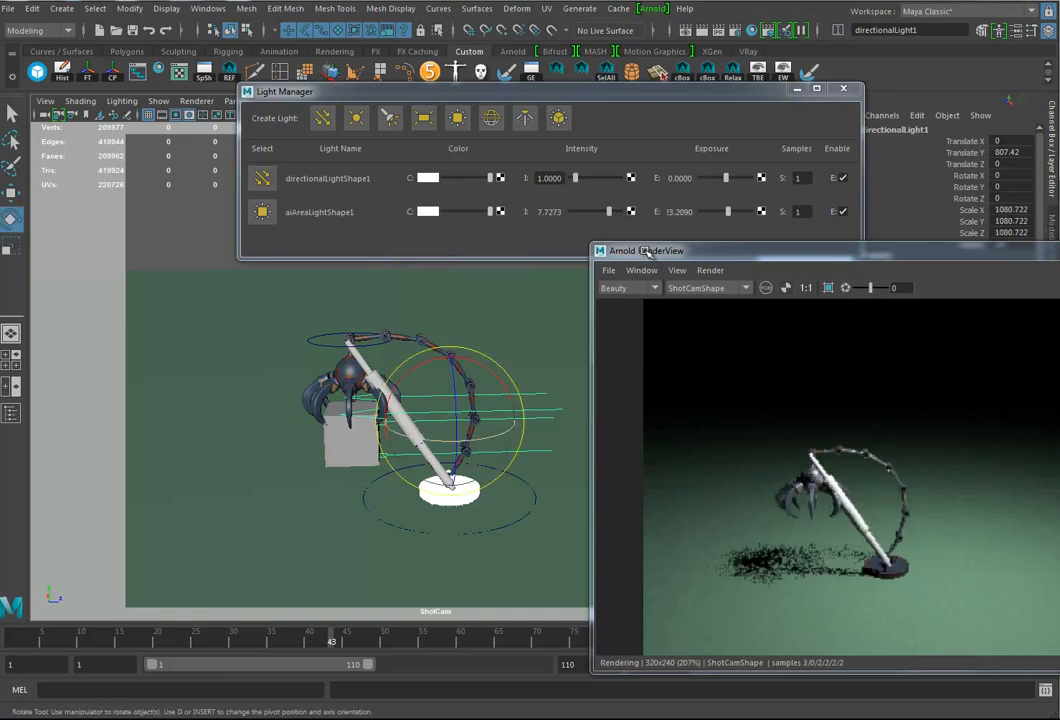
{"action": "left_click_drag", "start_coordinate": [439, 408], "coordinate": [493, 465]}
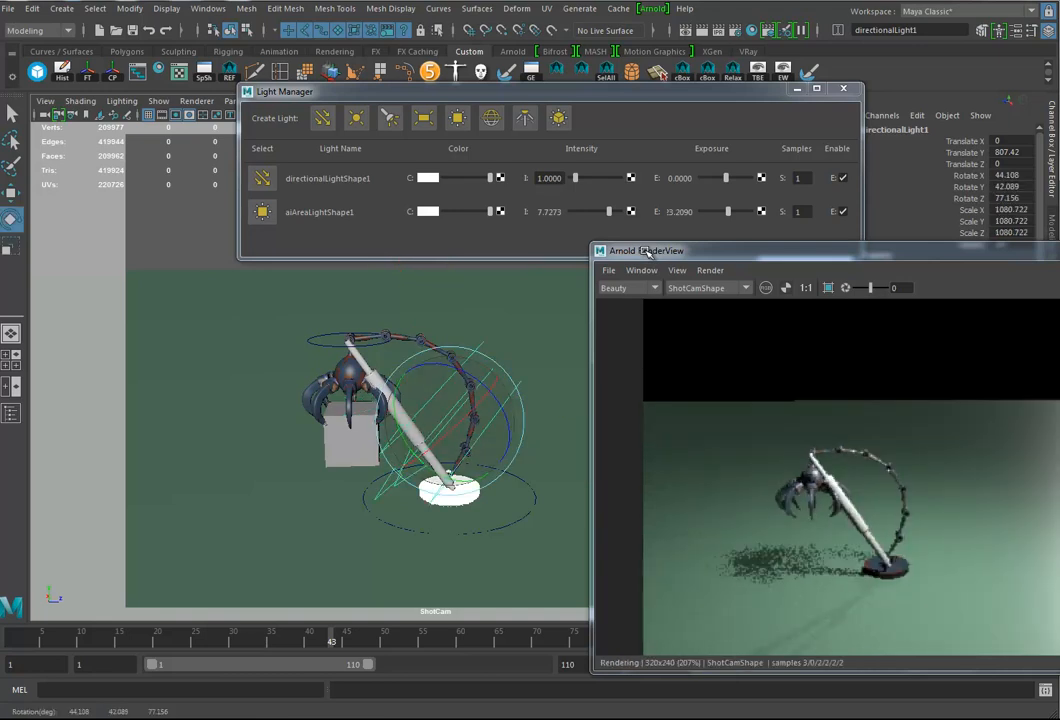
{"action": "left_click_drag", "start_coordinate": [437, 420], "coordinate": [520, 446]}
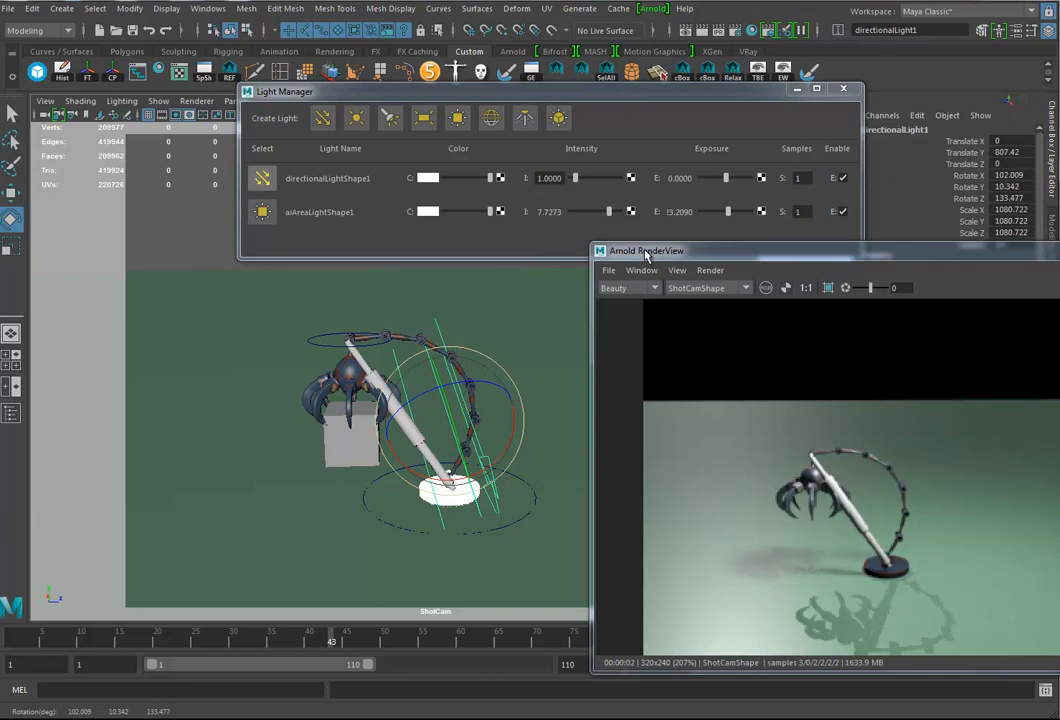
Step: Open the directional light's attributes beside the render and turn off Emit Specular
{"action": "key", "text": "ctrl+a"}
{"action": "left_click_drag", "start_coordinate": [830, 36], "coordinate": [232, 37]}
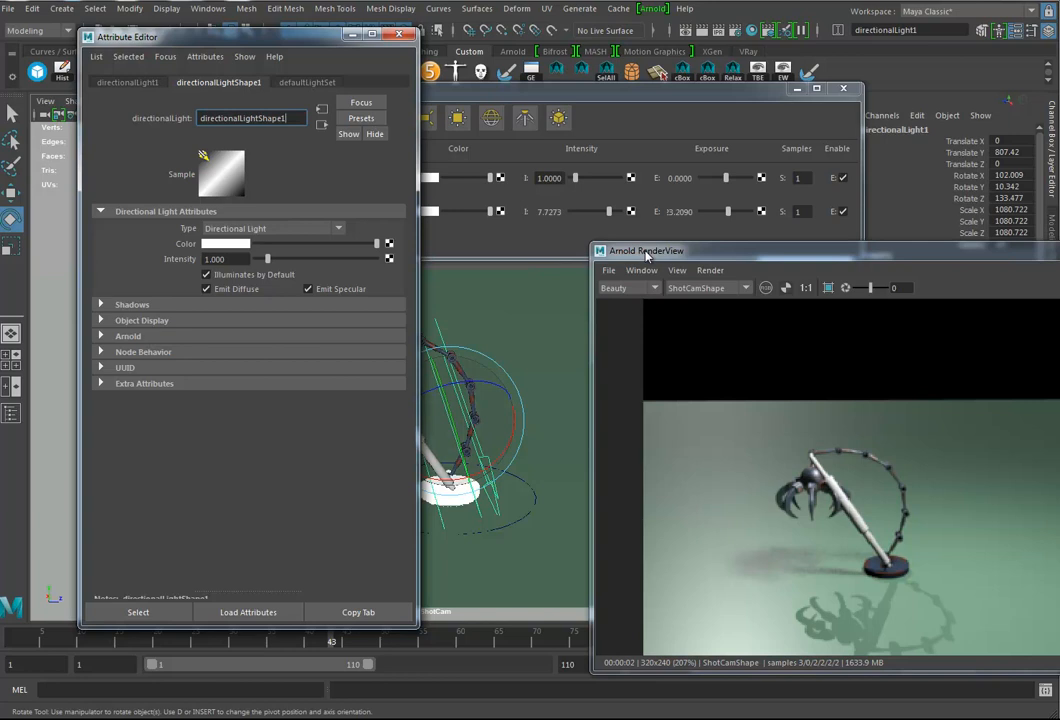
{"action": "left_click", "coordinate": [308, 289]}
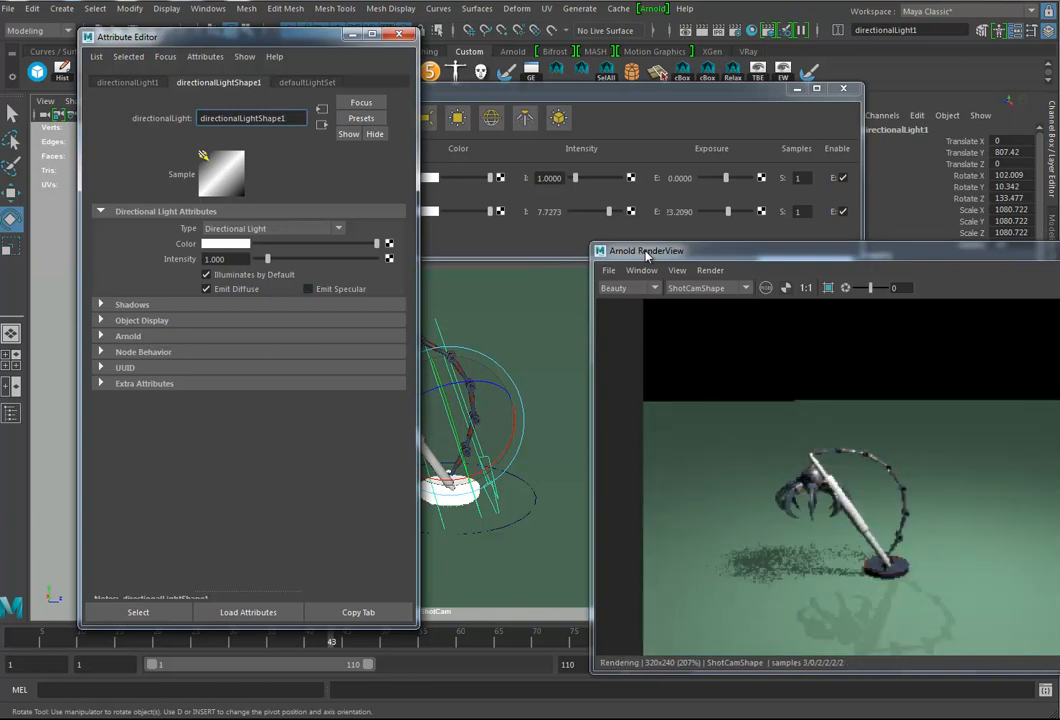
Step: Turn off Use Ray Trace Shadows in the directional light's raytrace shadow attributes
{"action": "left_click", "coordinate": [131, 304]}
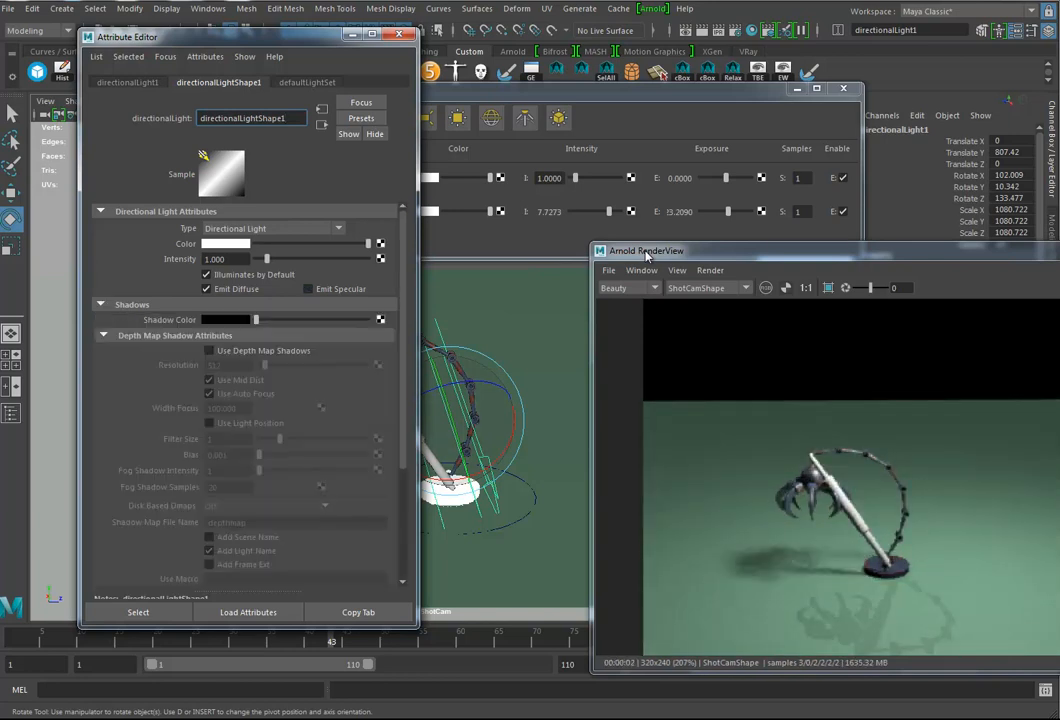
{"action": "left_click", "coordinate": [103, 335]}
{"action": "left_click", "coordinate": [103, 351]}
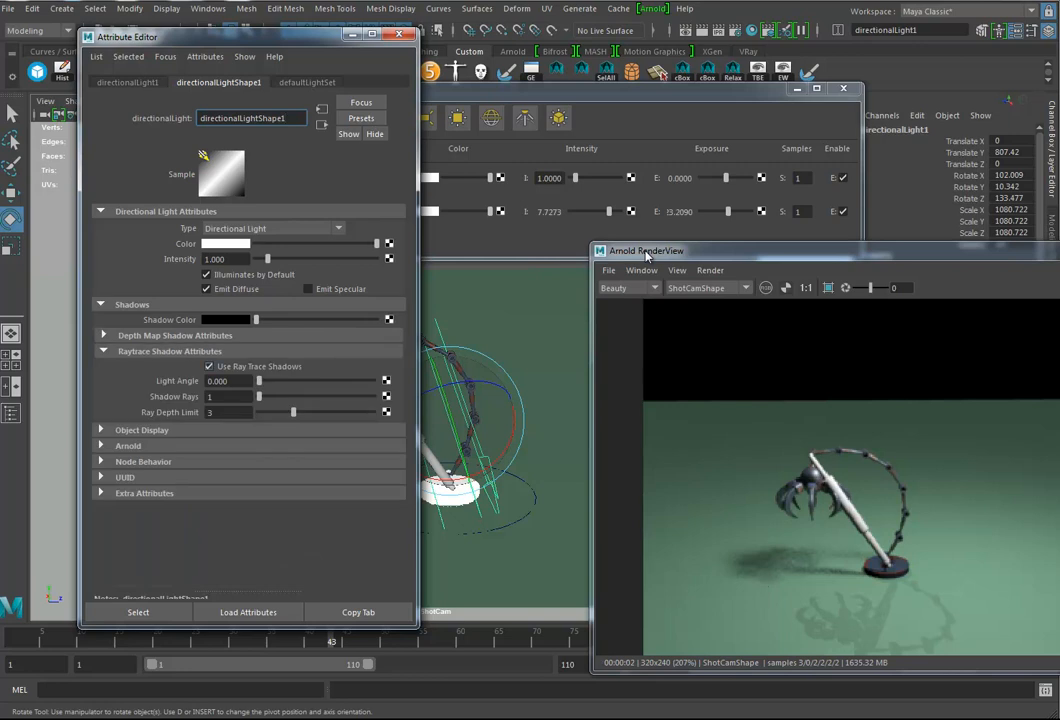
{"action": "left_click", "coordinate": [209, 366]}
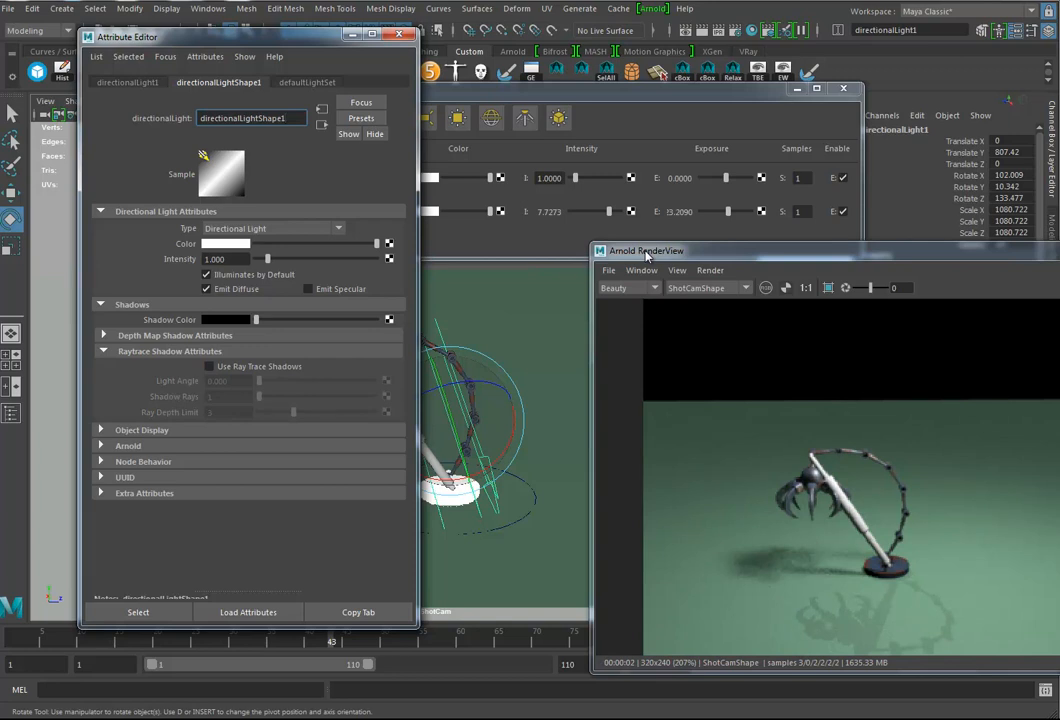
{"action": "left_click", "coordinate": [104, 351]}
Step: Turn off Cast Shadows in the directional light's Arnold attributes
{"action": "left_click", "coordinate": [128, 383]}
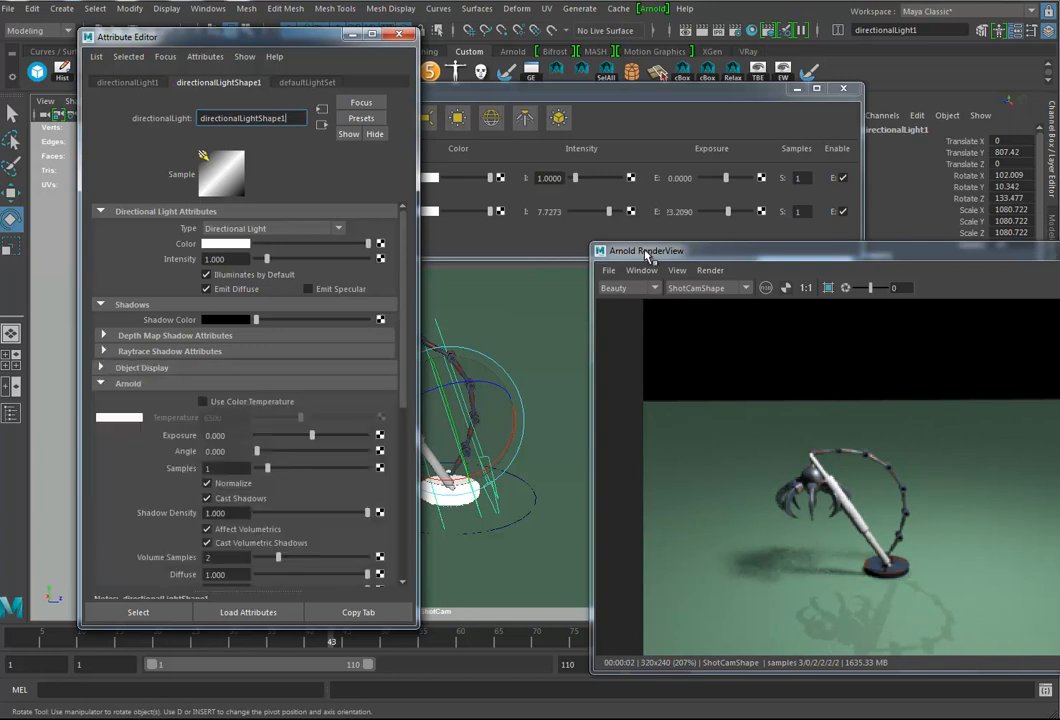
{"action": "scroll", "coordinate": [245, 400], "scroll_direction": "down", "scroll_amount": 4}
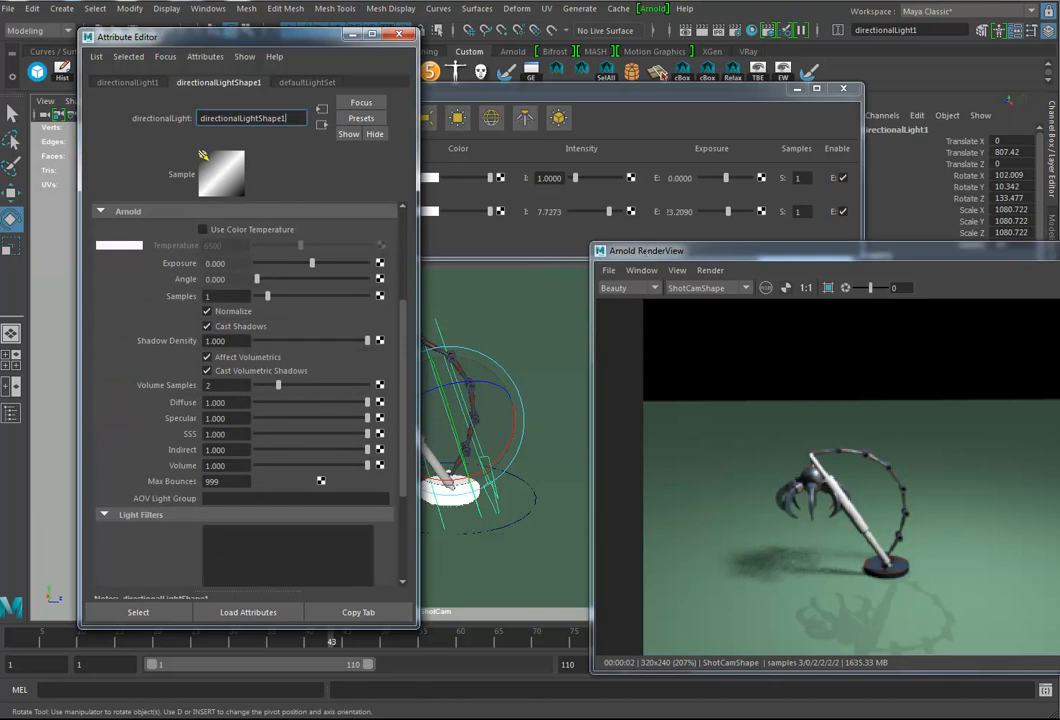
{"action": "left_click", "coordinate": [207, 326]}
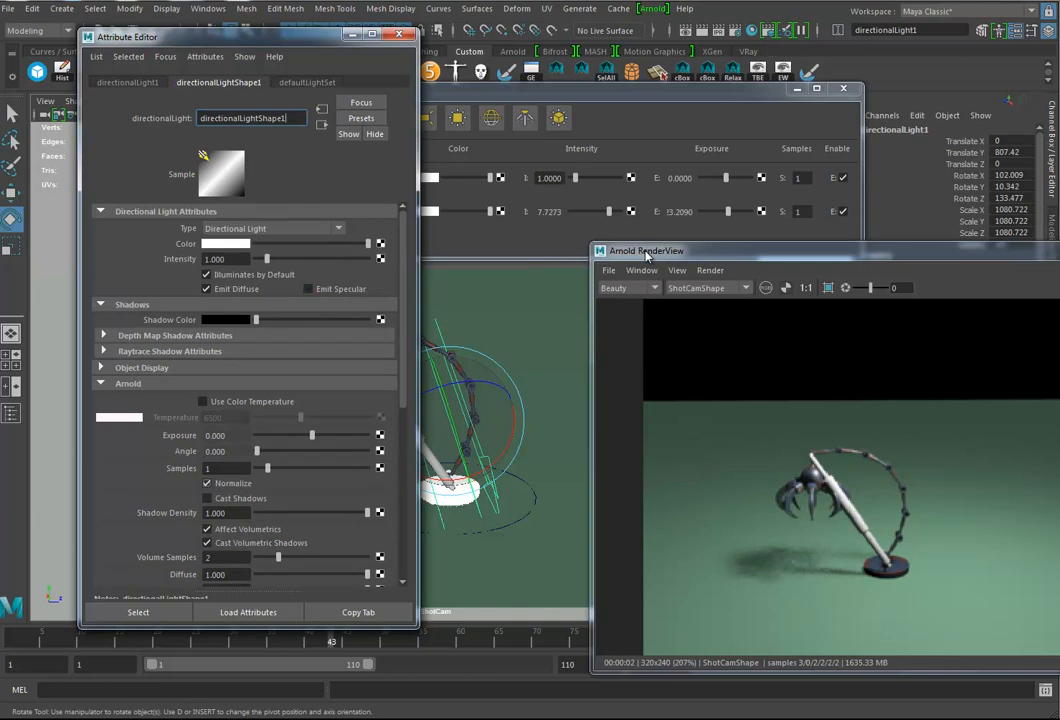
{"action": "scroll", "coordinate": [646, 254], "scroll_direction": "down", "scroll_amount": 1}
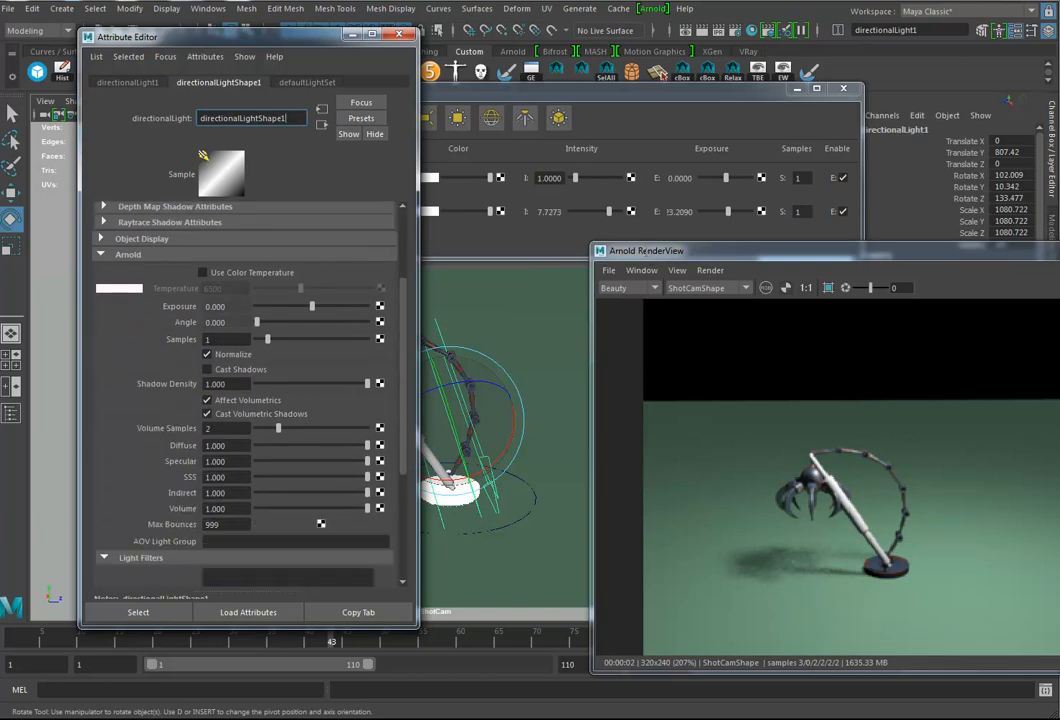
{"action": "left_click", "coordinate": [646, 254]}
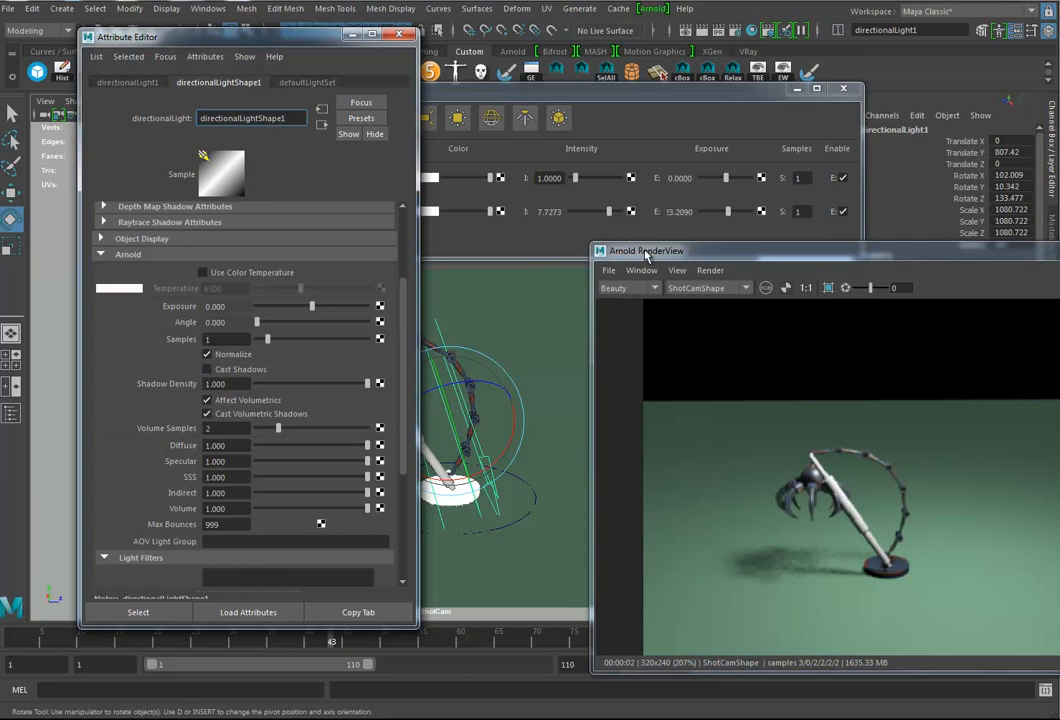
Step: Select the area light from the Light Manager and raise its samples to 10
{"action": "key", "text": "alt+Tab"}
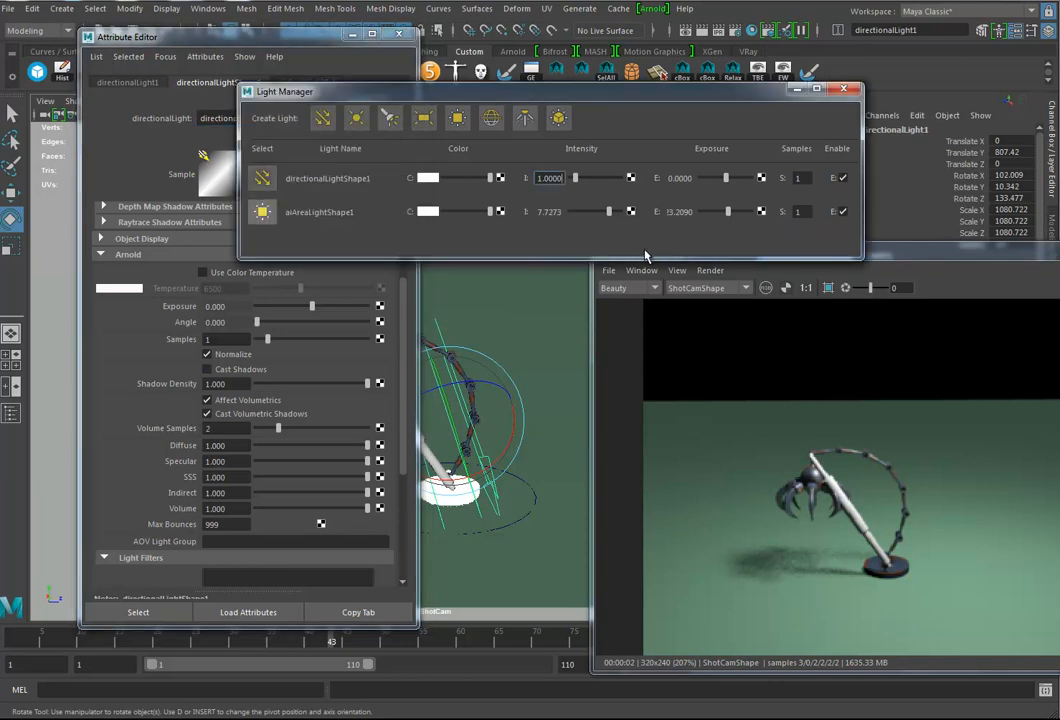
{"action": "left_click", "coordinate": [262, 212]}
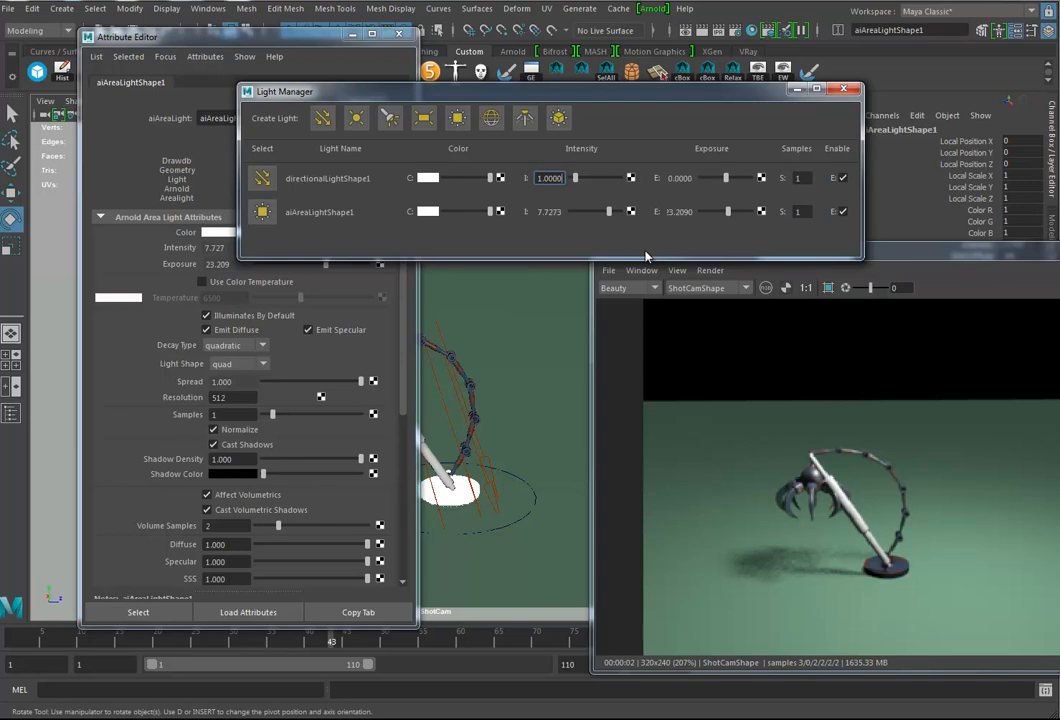
{"action": "left_click_drag", "start_coordinate": [272, 414], "coordinate": [302, 414]}
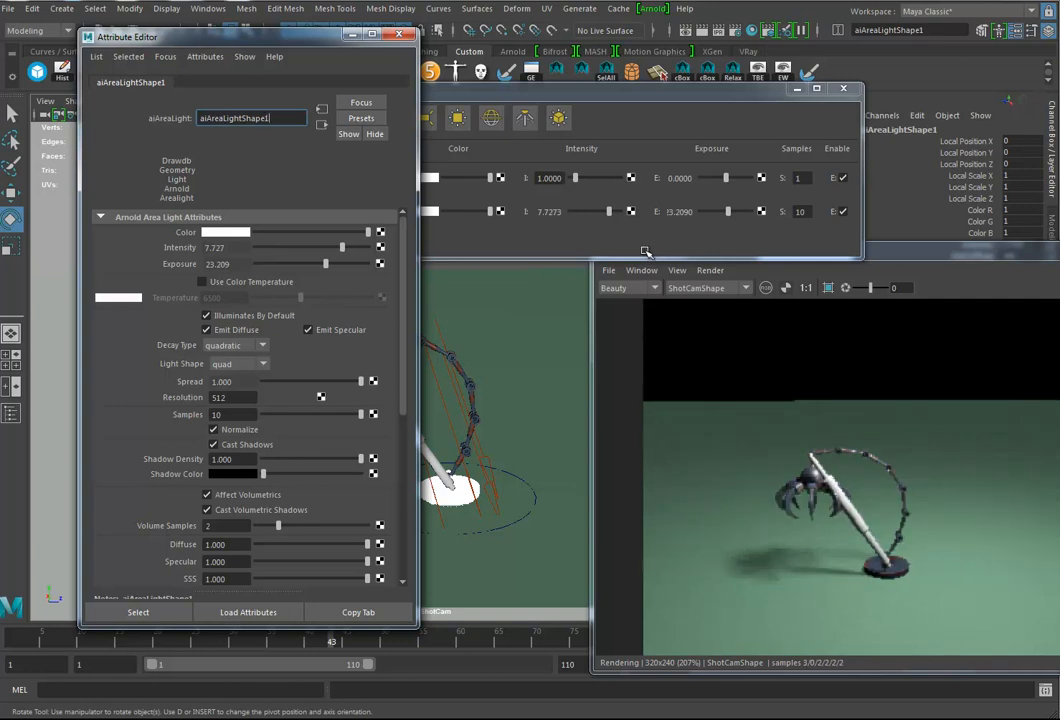
{"action": "left_click", "coordinate": [645, 252]}
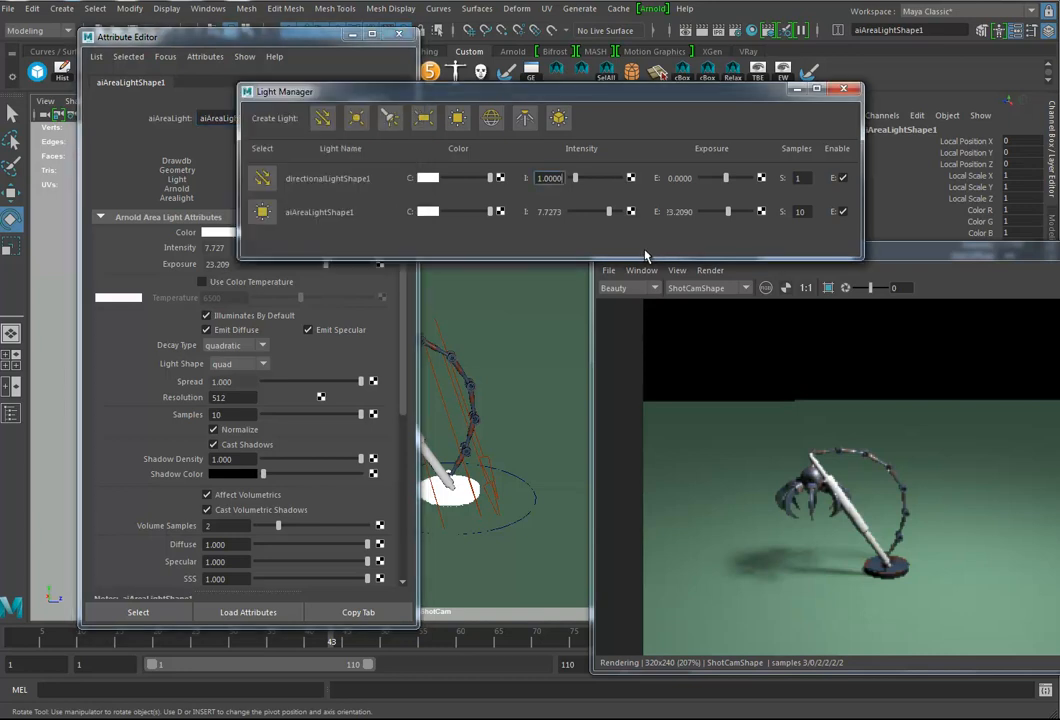
Step: Return to the directional light, tilt it slightly, and raise its Arnold exposure to about 3.816
{"action": "key", "text": "ctrl+z"}
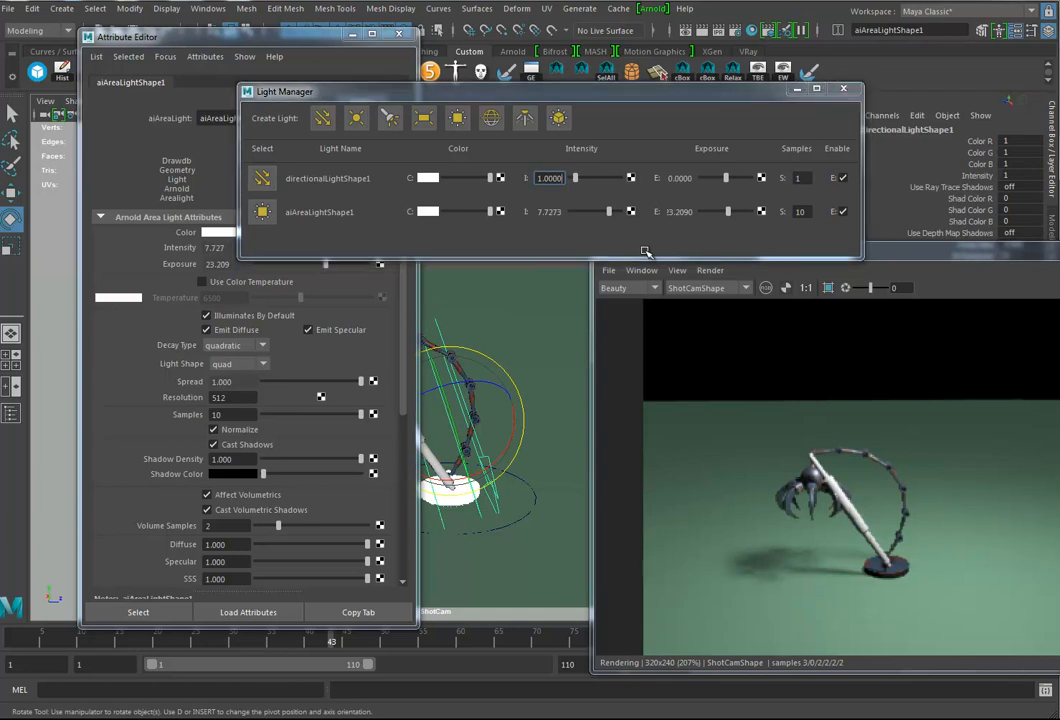
{"action": "left_click_drag", "start_coordinate": [457, 424], "coordinate": [470, 455]}
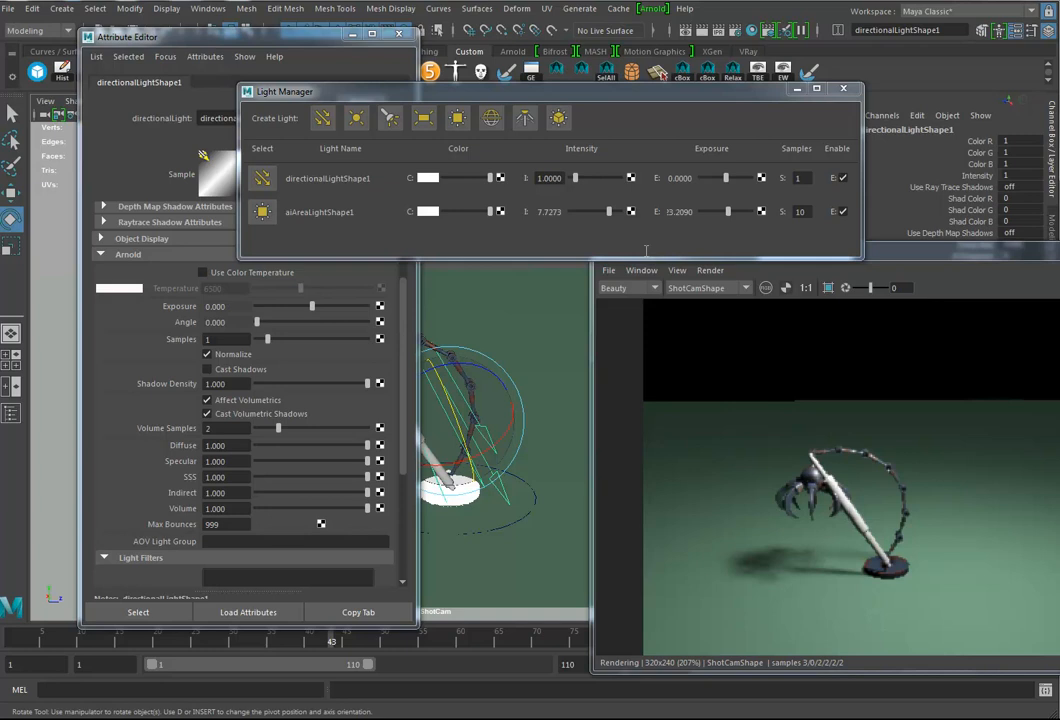
{"action": "left_click_drag", "start_coordinate": [312, 306], "coordinate": [353, 306]}
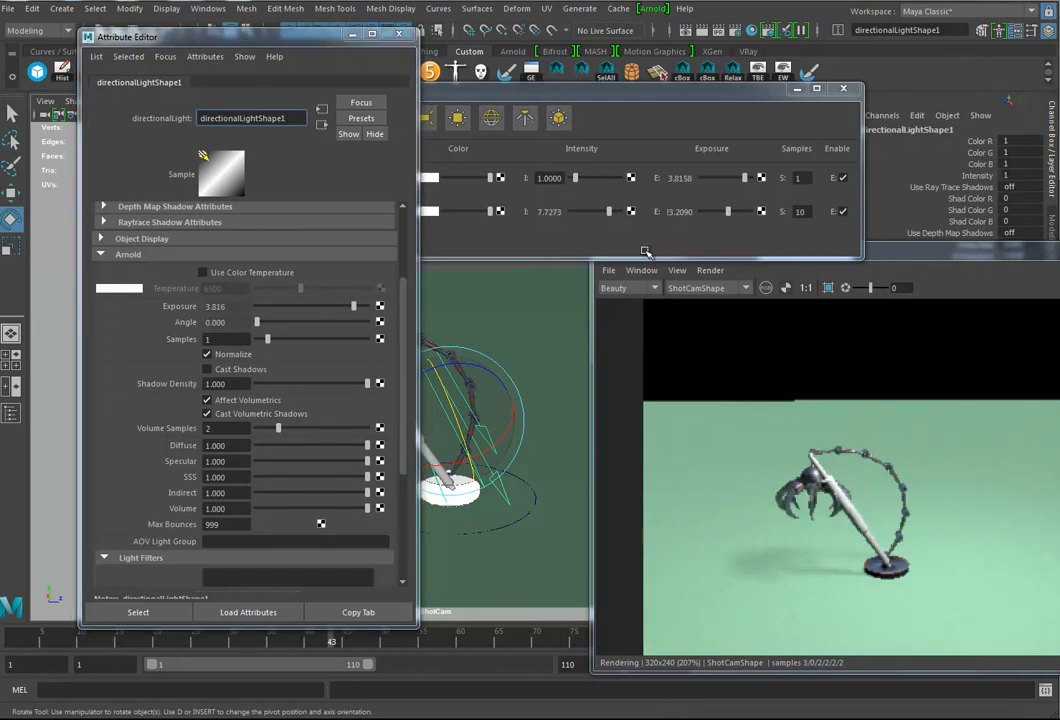
Step: Move ShotCam closer to the claw arm and close the directional light's attributes
{"action": "scroll", "coordinate": [645, 252], "scroll_direction": "up", "scroll_amount": 3}
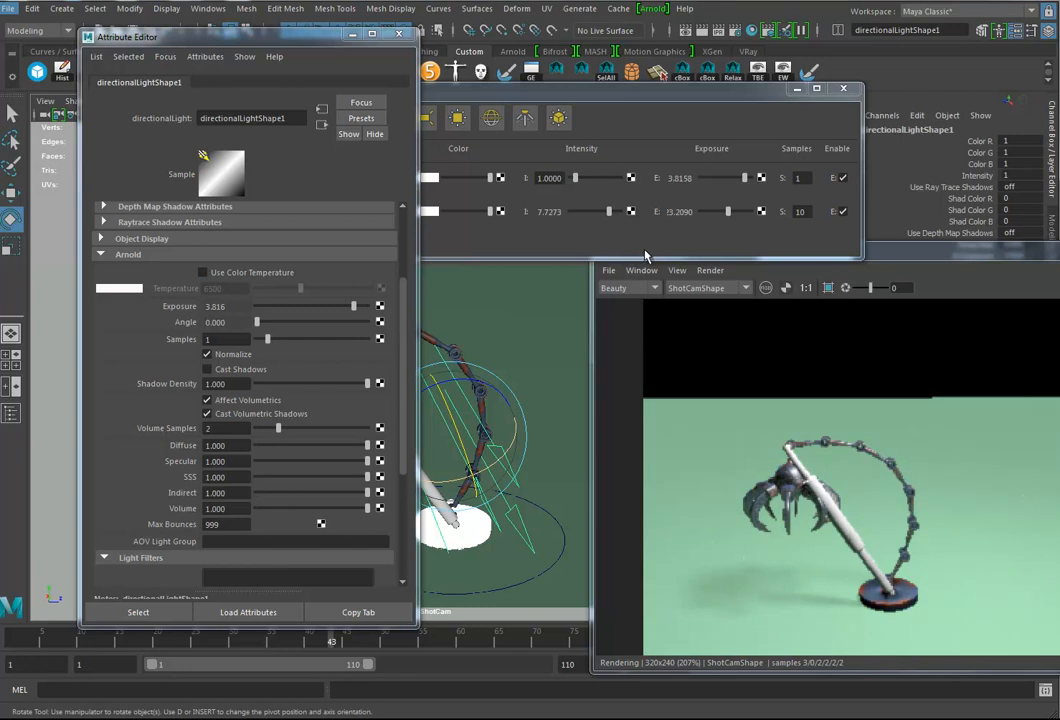
{"action": "key", "text": "e"}
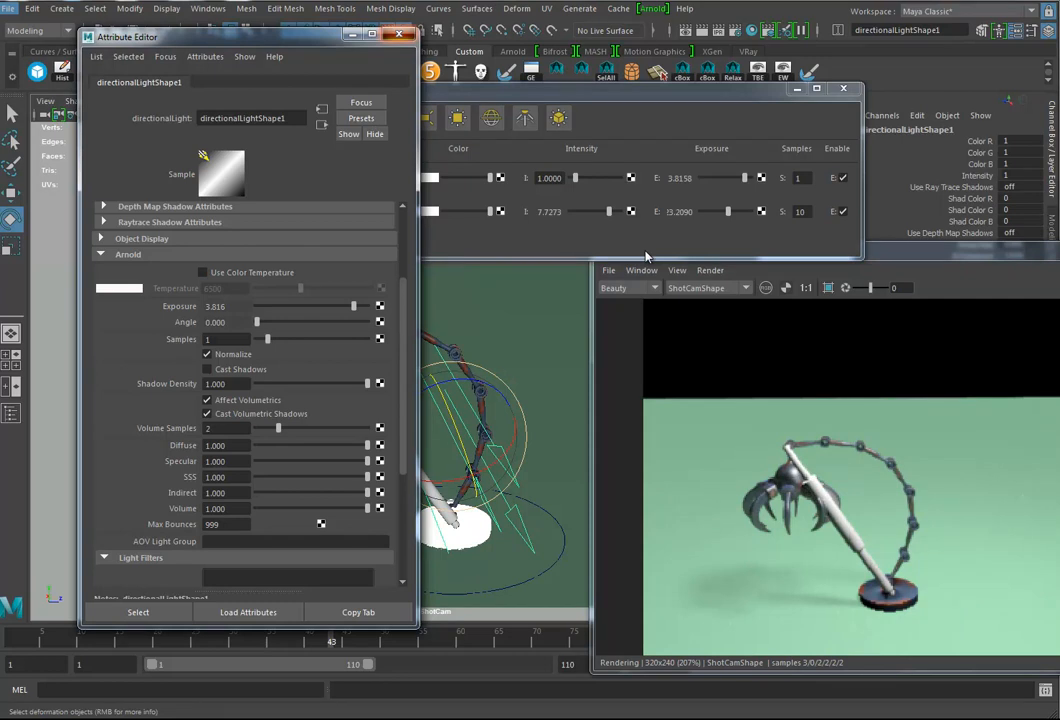
{"action": "left_click", "coordinate": [645, 256]}
{"action": "key", "text": "e"}
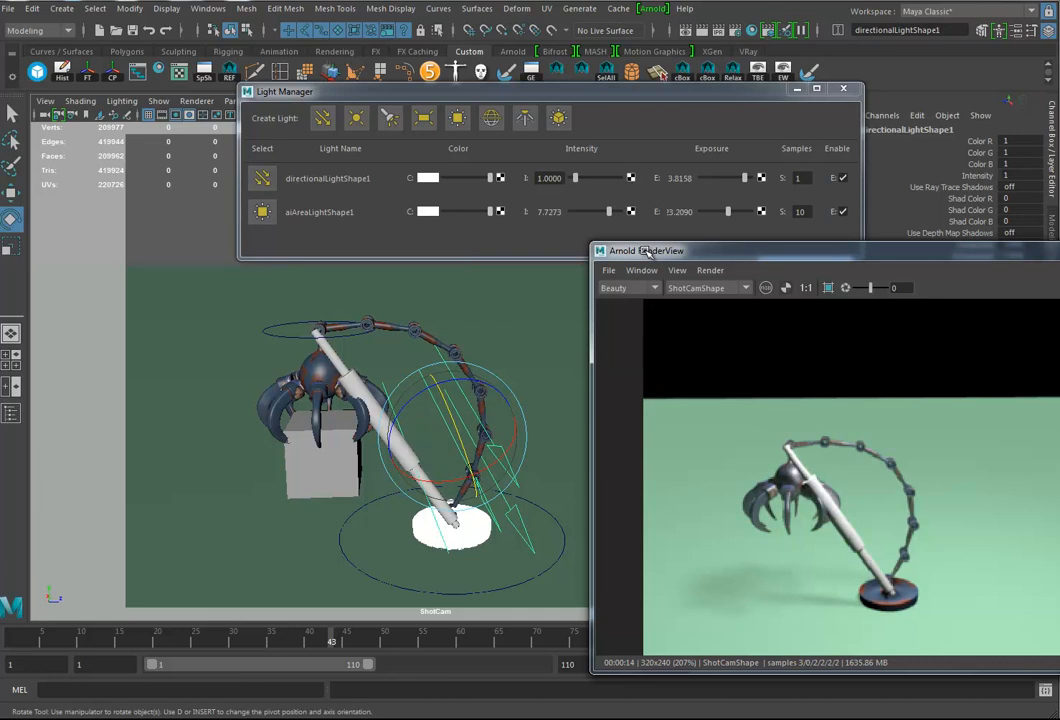
Step: Select the ground plane and switch to the Rendering menu set
{"action": "left_click", "coordinate": [222, 340]}
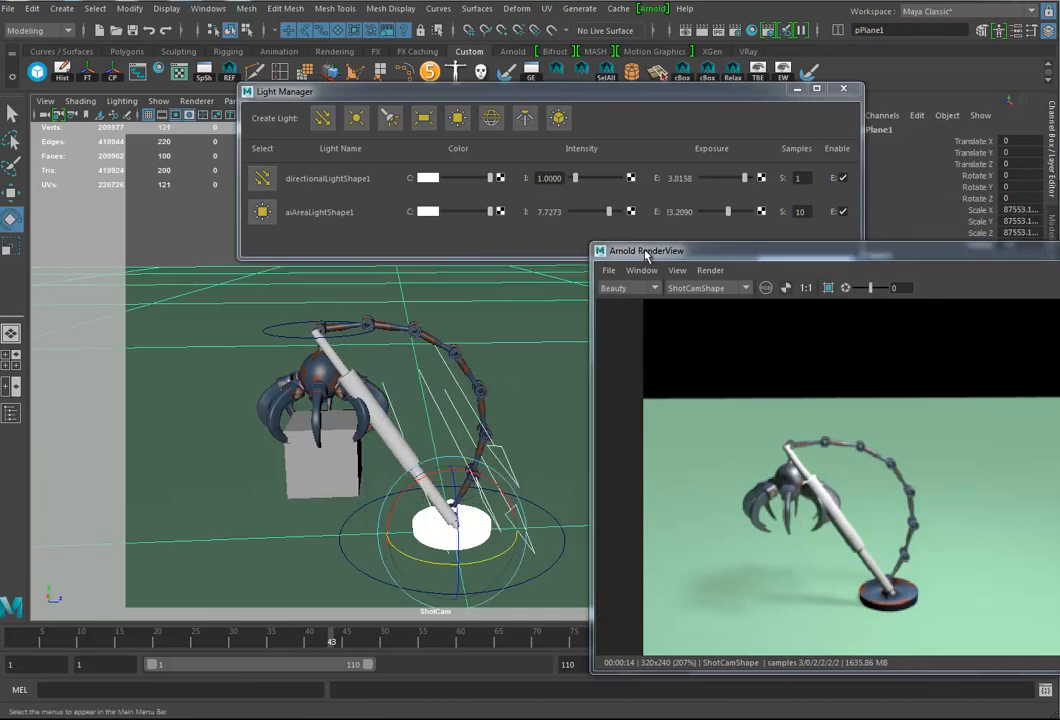
{"action": "left_click", "coordinate": [40, 31]}
{"action": "left_click", "coordinate": [25, 104]}
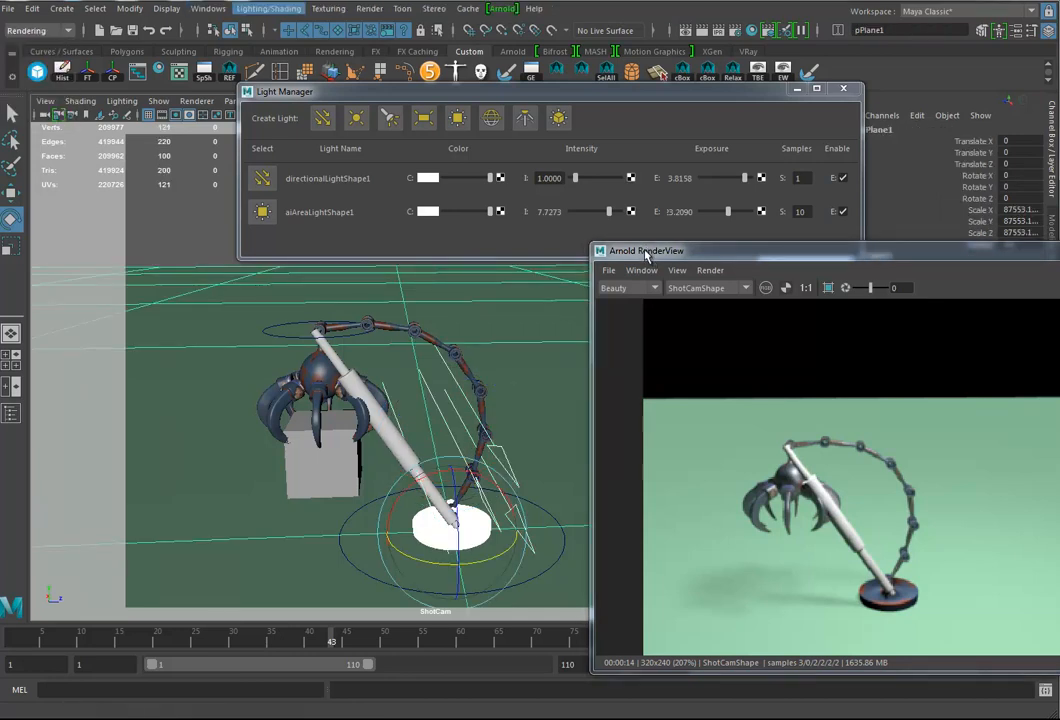
Step: Break the light link between the directional light and the ground plane, and close the Light Manager
{"action": "left_click", "coordinate": [268, 8]}
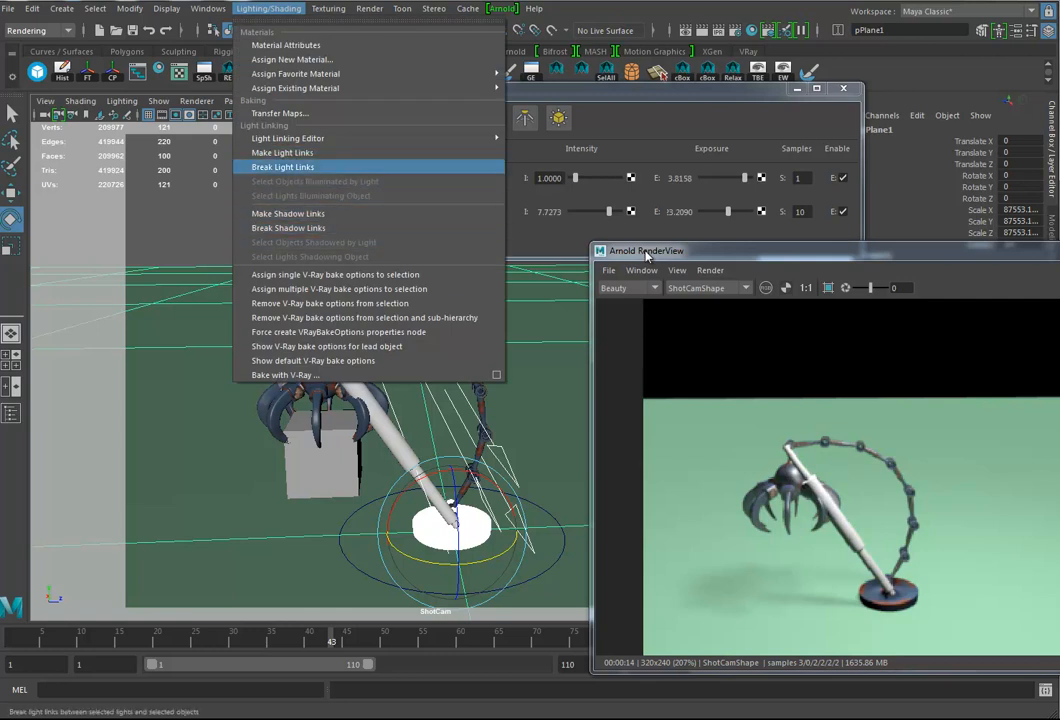
{"action": "left_click", "coordinate": [283, 167]}
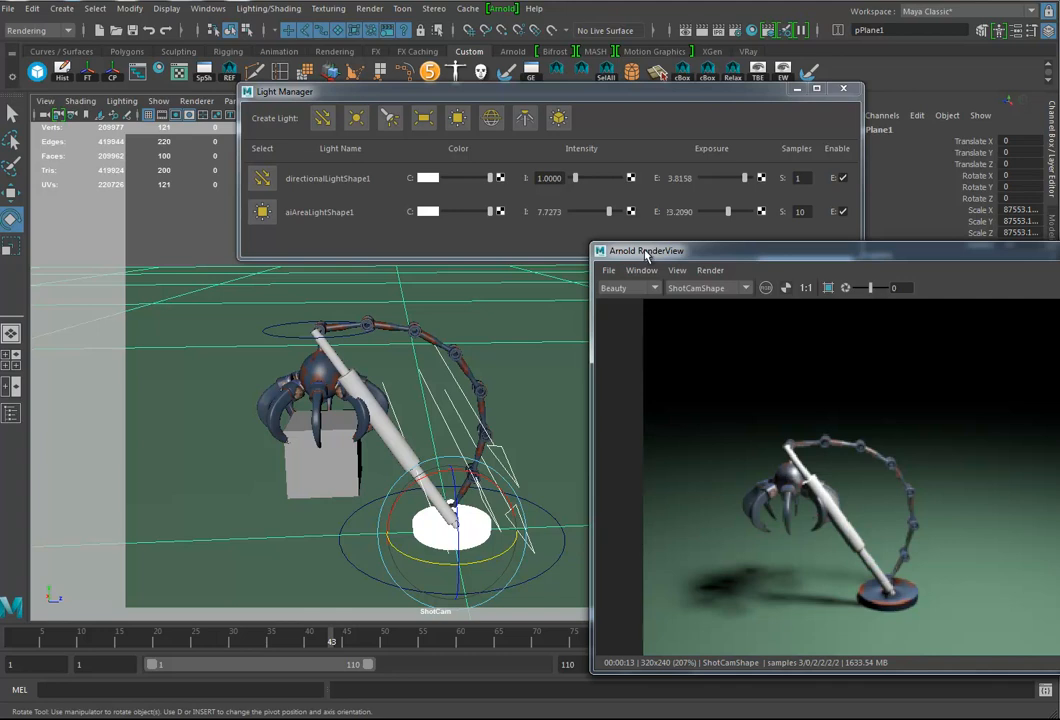
{"action": "left_click", "coordinate": [844, 89]}
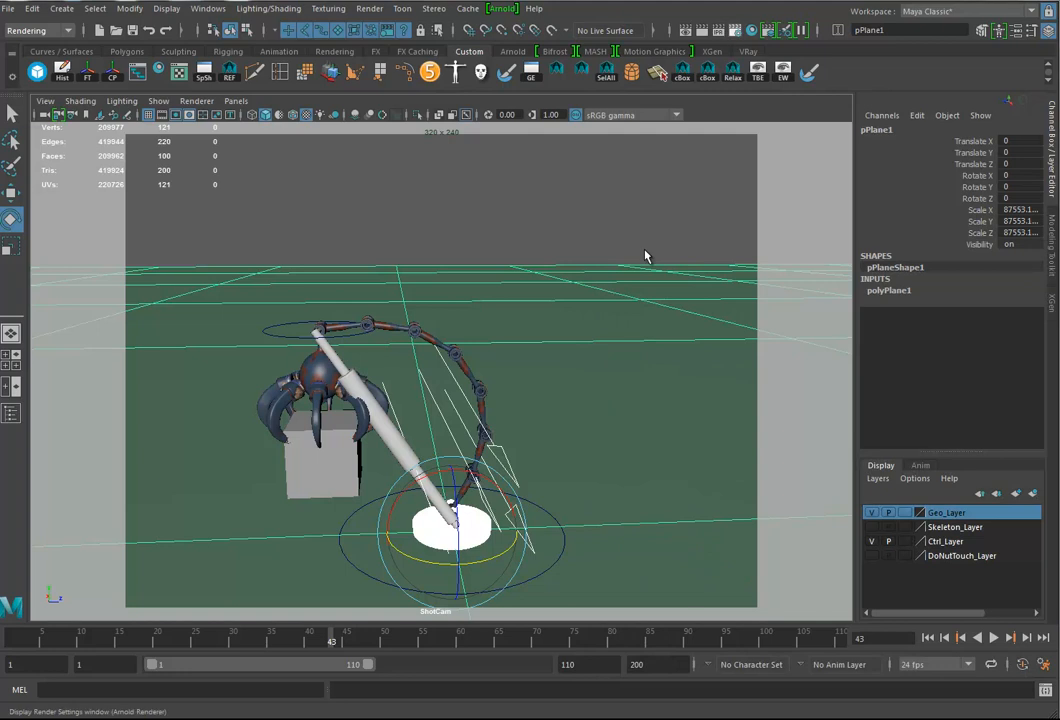
Step: In the Render Settings, set Arnold's diffuse samples to 2 and camera (AA) samples to 10
{"action": "left_click", "coordinate": [736, 30]}
{"action": "left_click_drag", "start_coordinate": [130, 139], "coordinate": [678, 122]}
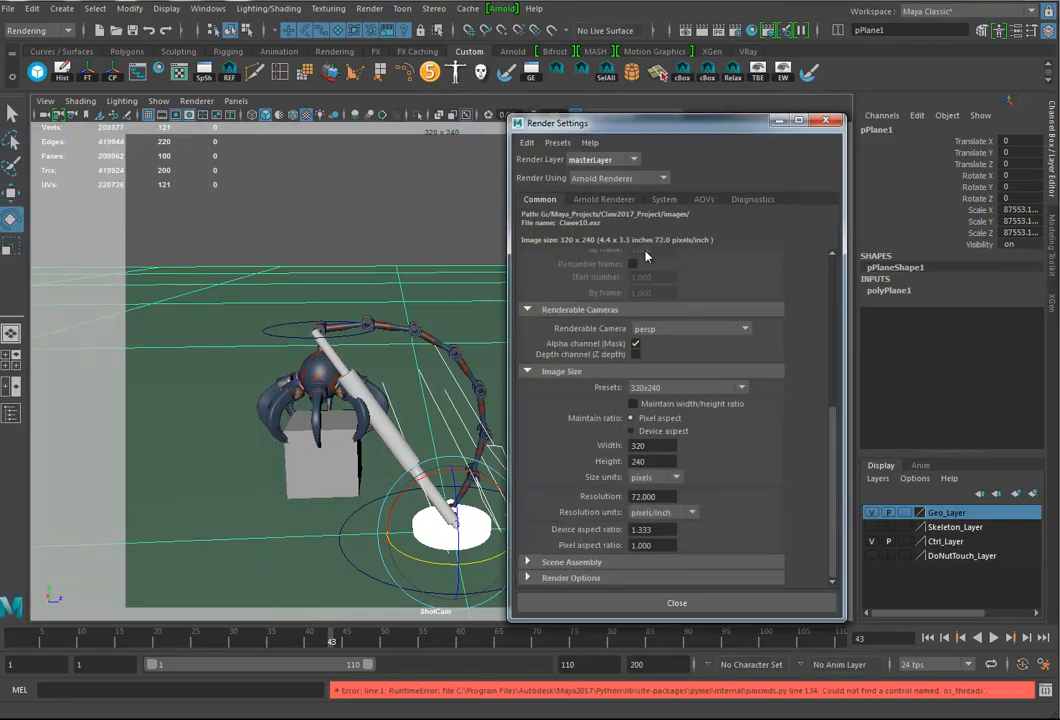
{"action": "left_click", "coordinate": [603, 199]}
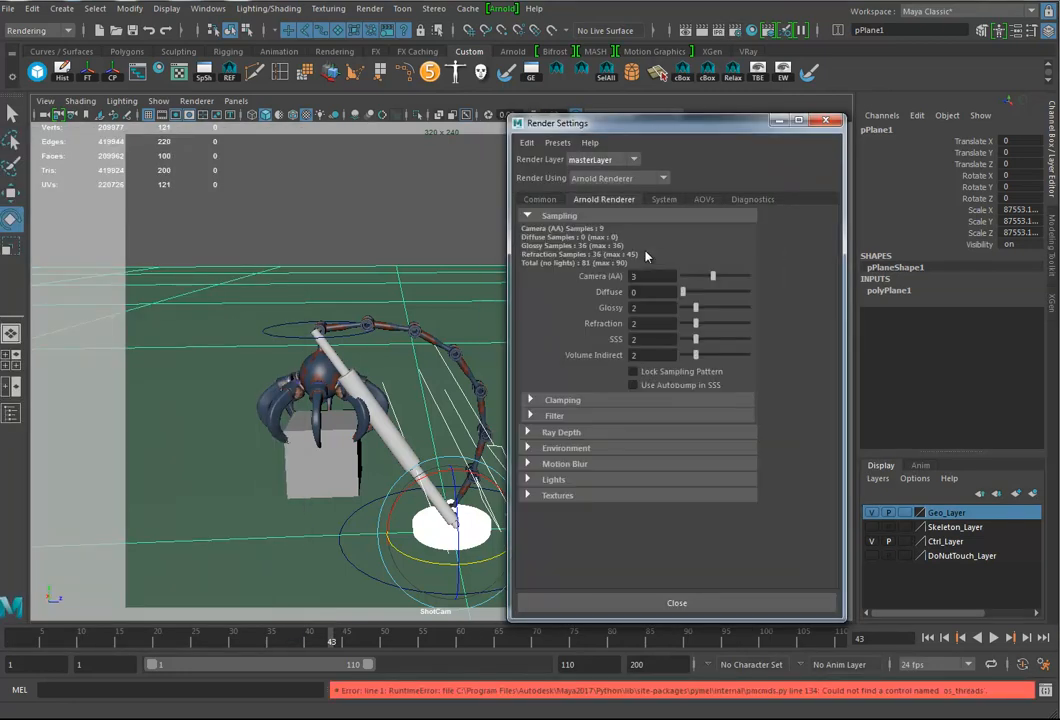
{"action": "left_click_drag", "start_coordinate": [683, 291], "coordinate": [696, 291]}
{"action": "left_click_drag", "start_coordinate": [712, 275], "coordinate": [722, 275]}
{"action": "left_click_drag", "start_coordinate": [722, 275], "coordinate": [748, 275]}
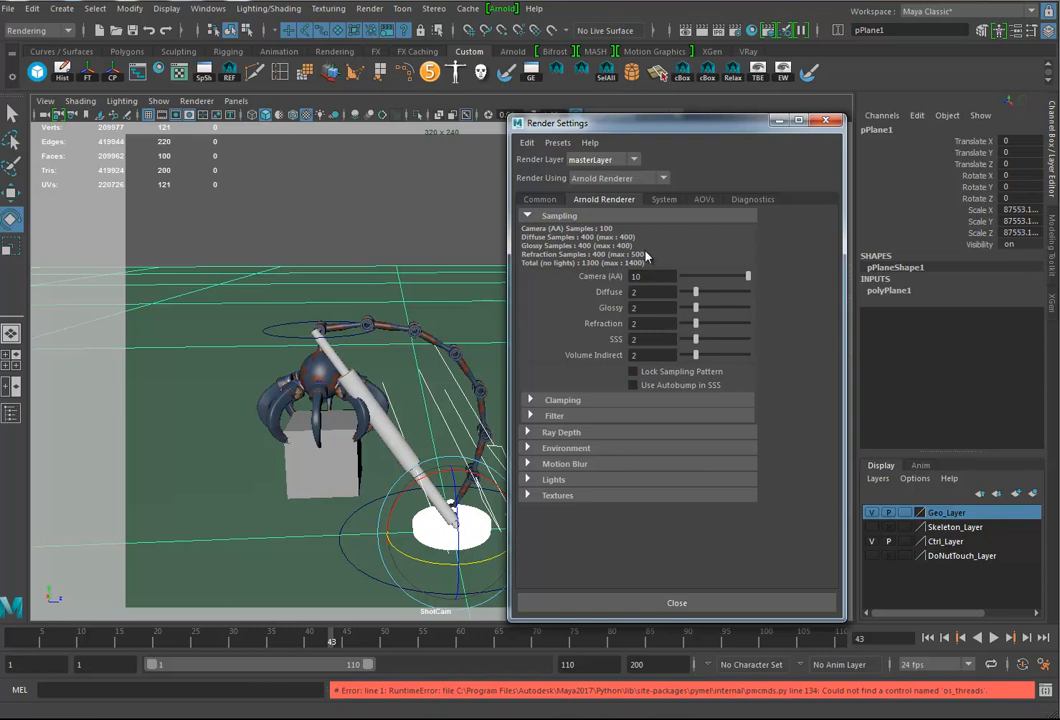
Step: Set the render image size to the HD_720 preset
{"action": "left_click", "coordinate": [540, 199]}
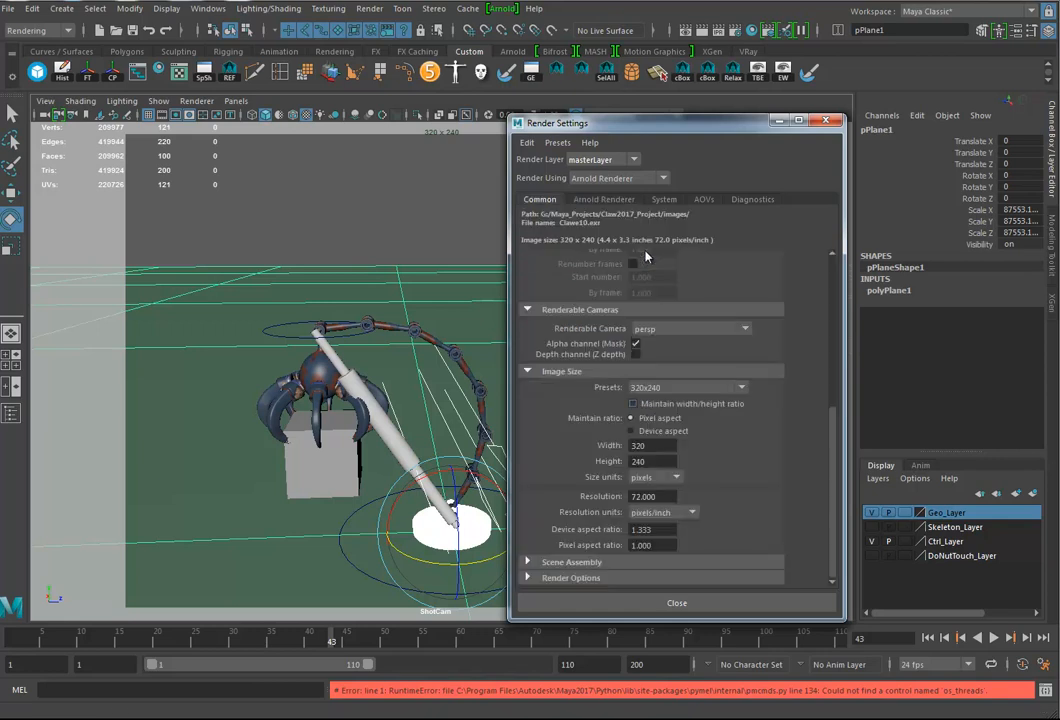
{"action": "left_click", "coordinate": [688, 388]}
{"action": "scroll", "coordinate": [660, 475], "scroll_direction": "down", "scroll_amount": 3}
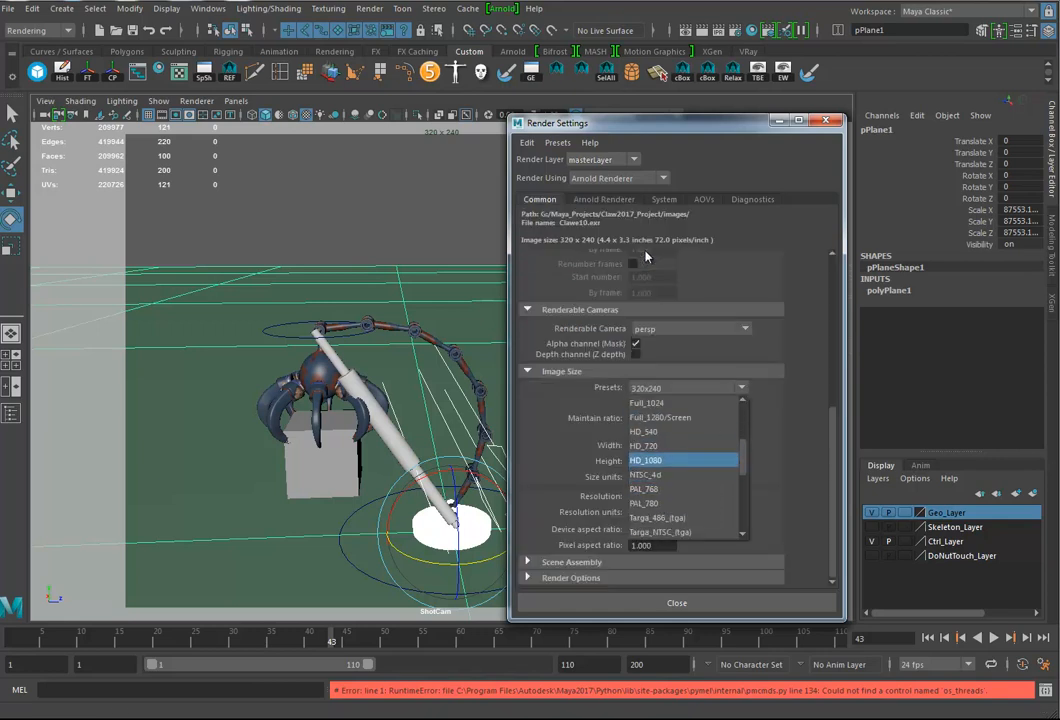
{"action": "left_click", "coordinate": [660, 446]}
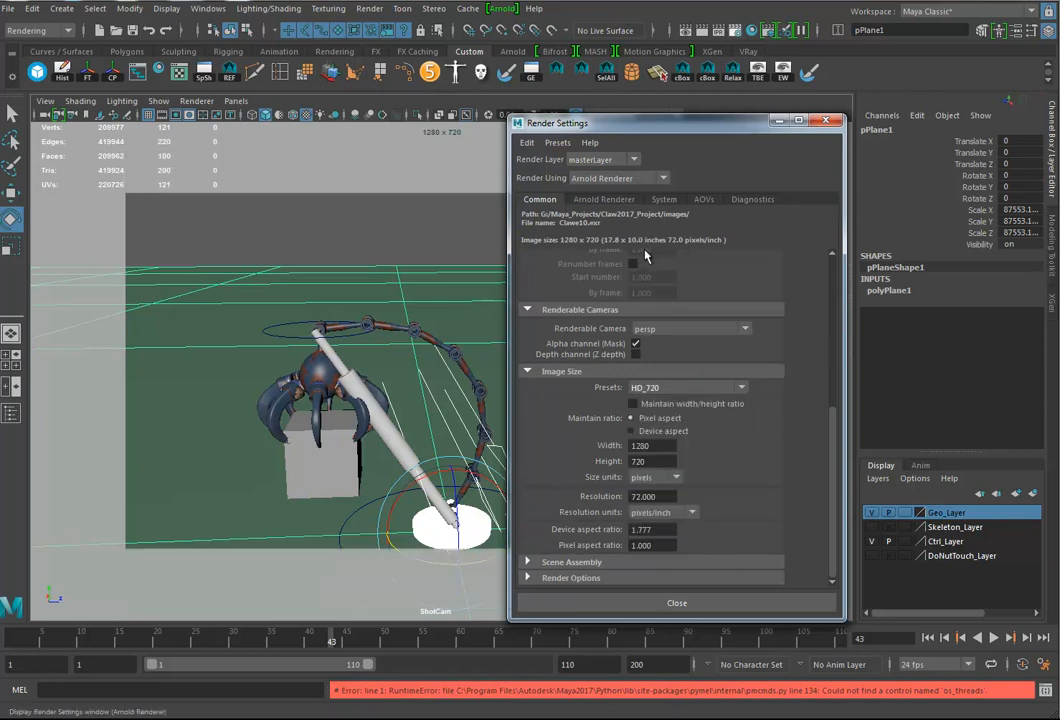
Step: Run a ShotCam test render in the Arnold RenderView, fit the image to the window and enlarge the window
{"action": "left_click", "coordinate": [502, 9]}
{"action": "left_click", "coordinate": [520, 34]}
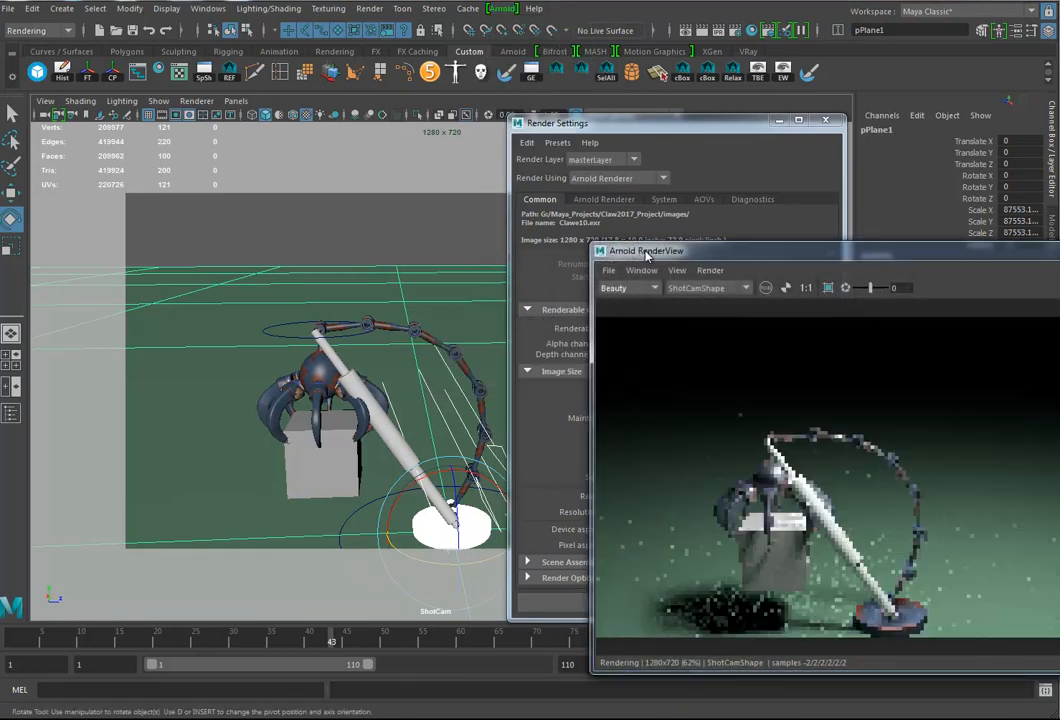
{"action": "left_click_drag", "start_coordinate": [646, 251], "coordinate": [269, 170]}
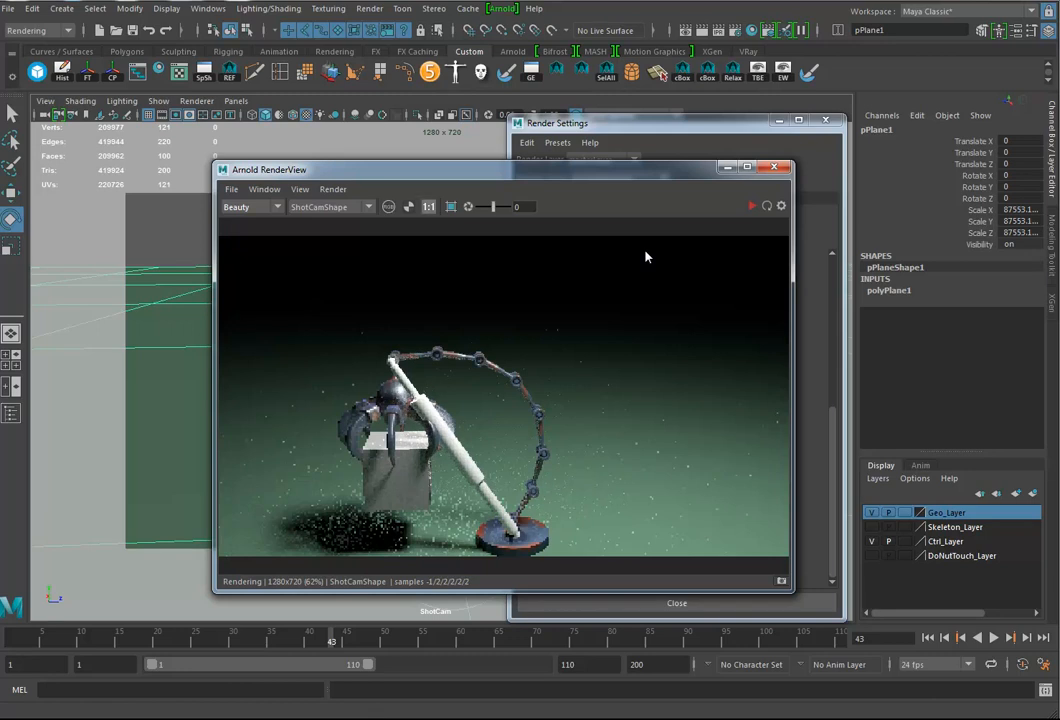
{"action": "left_click", "coordinate": [428, 207]}
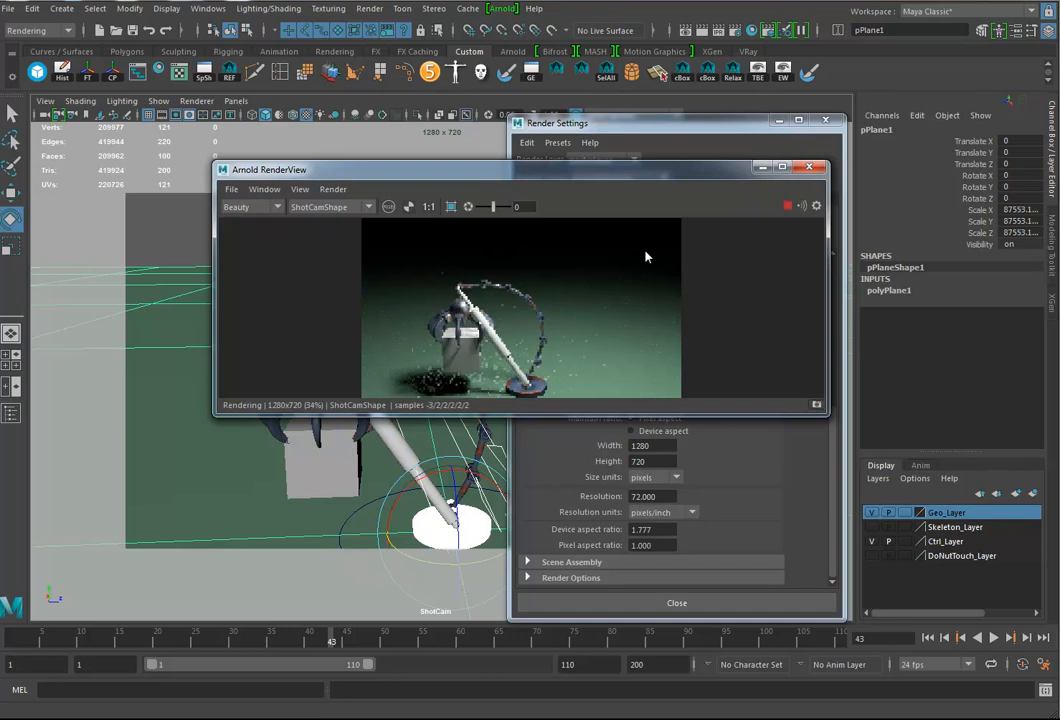
{"action": "left_click_drag", "start_coordinate": [829, 416], "coordinate": [1010, 652]}
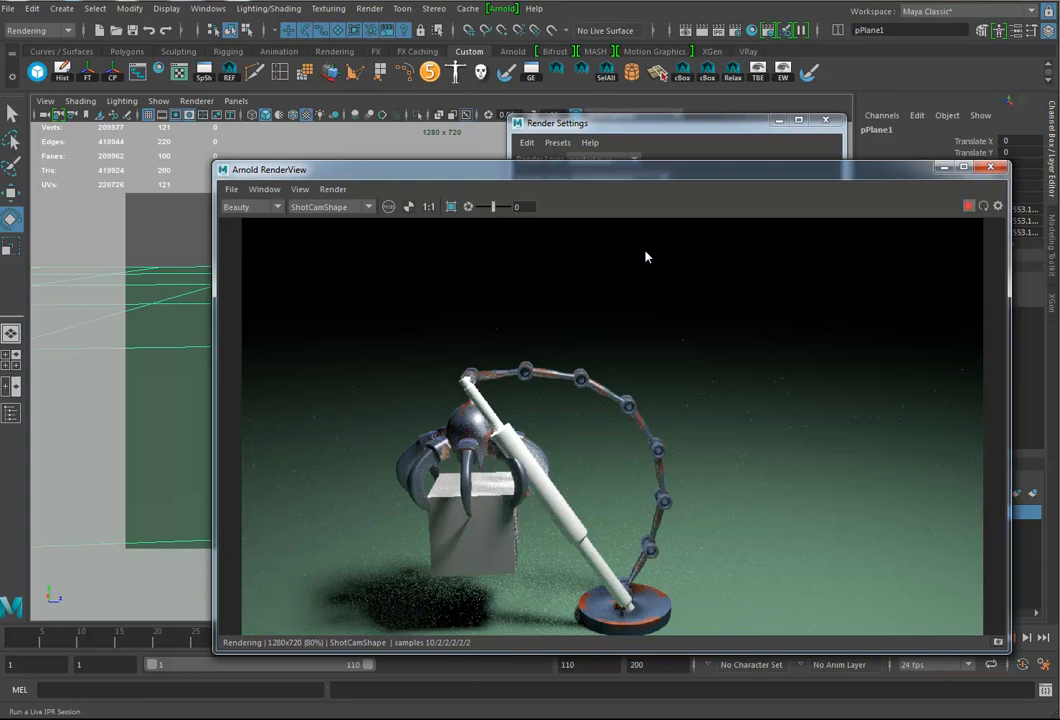
Step: Return to the common Render Settings and set the output image format to png
{"action": "key", "text": "alt+Tab"}
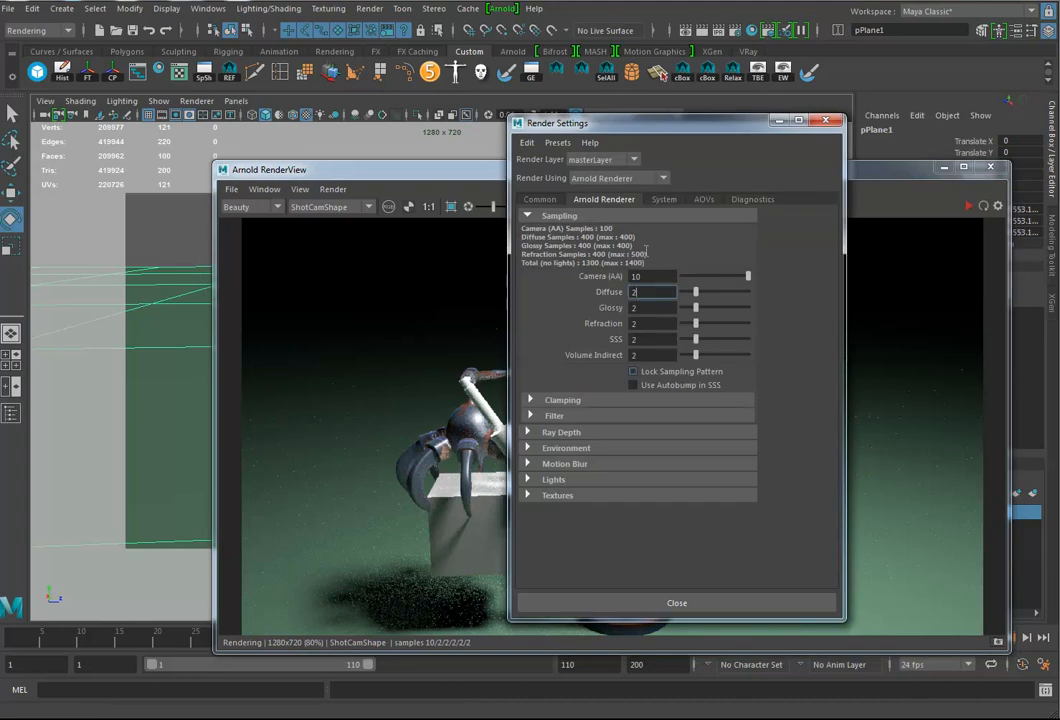
{"action": "key", "text": "ctrl+shift+Tab"}
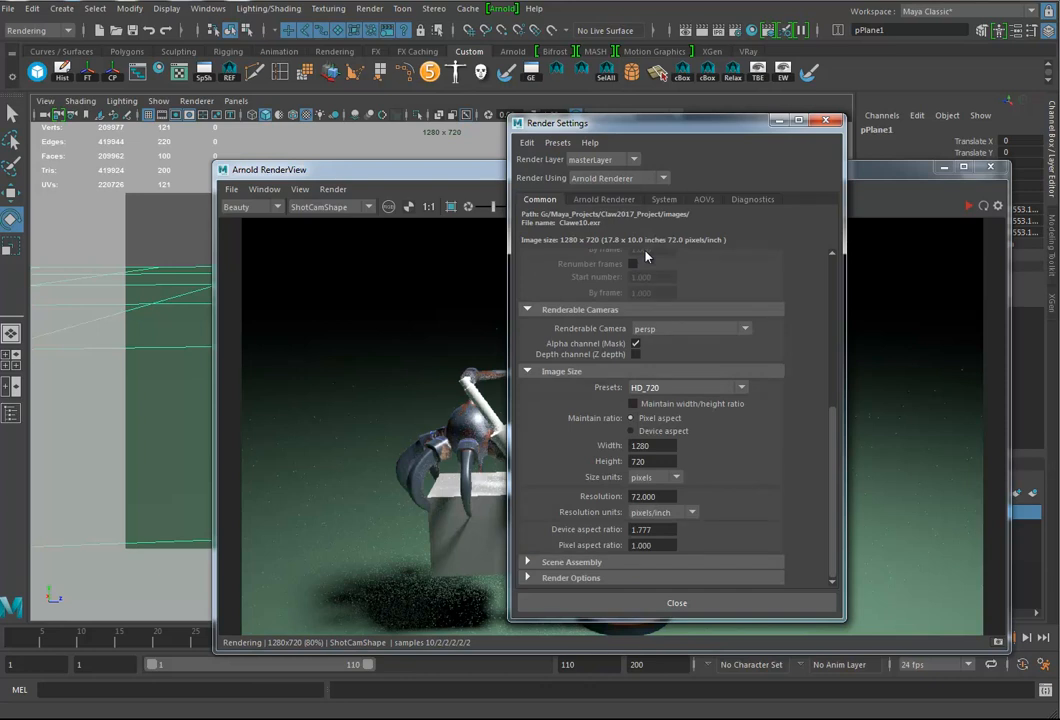
{"action": "scroll", "coordinate": [645, 257], "scroll_direction": "up", "scroll_amount": 5}
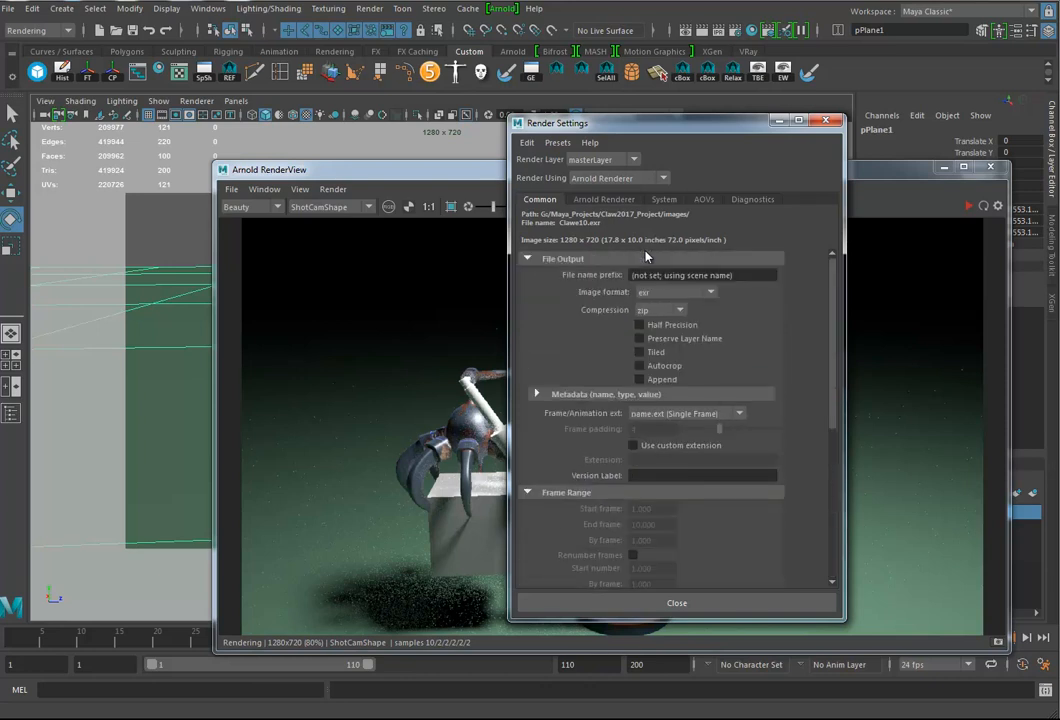
{"action": "left_click", "coordinate": [675, 292]}
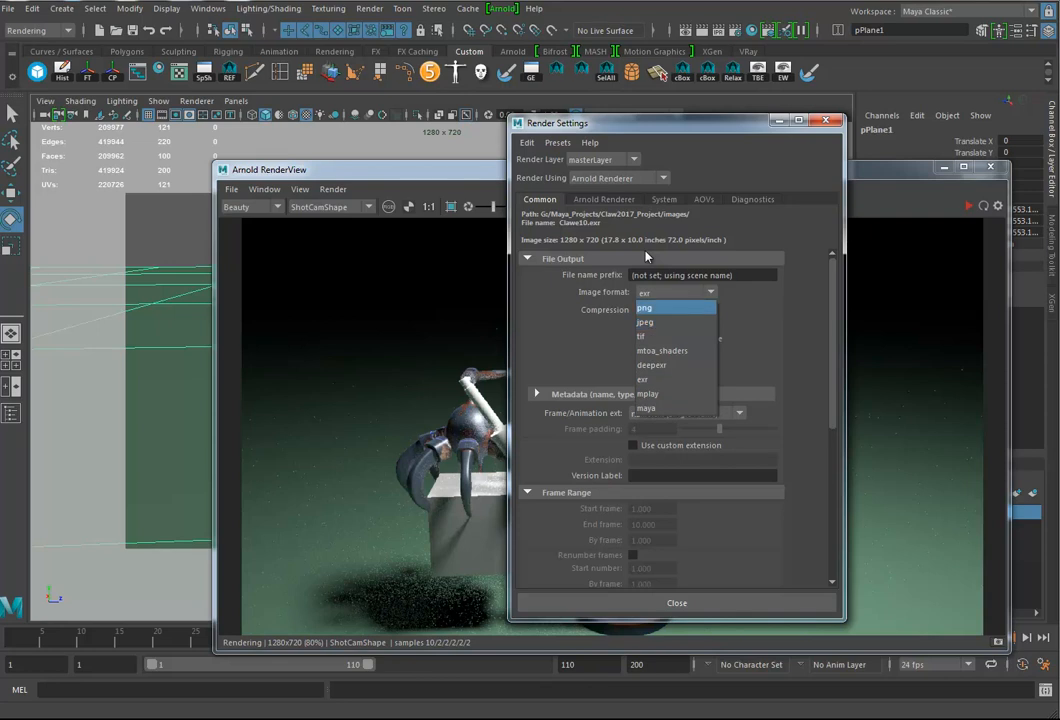
{"action": "left_click", "coordinate": [676, 307]}
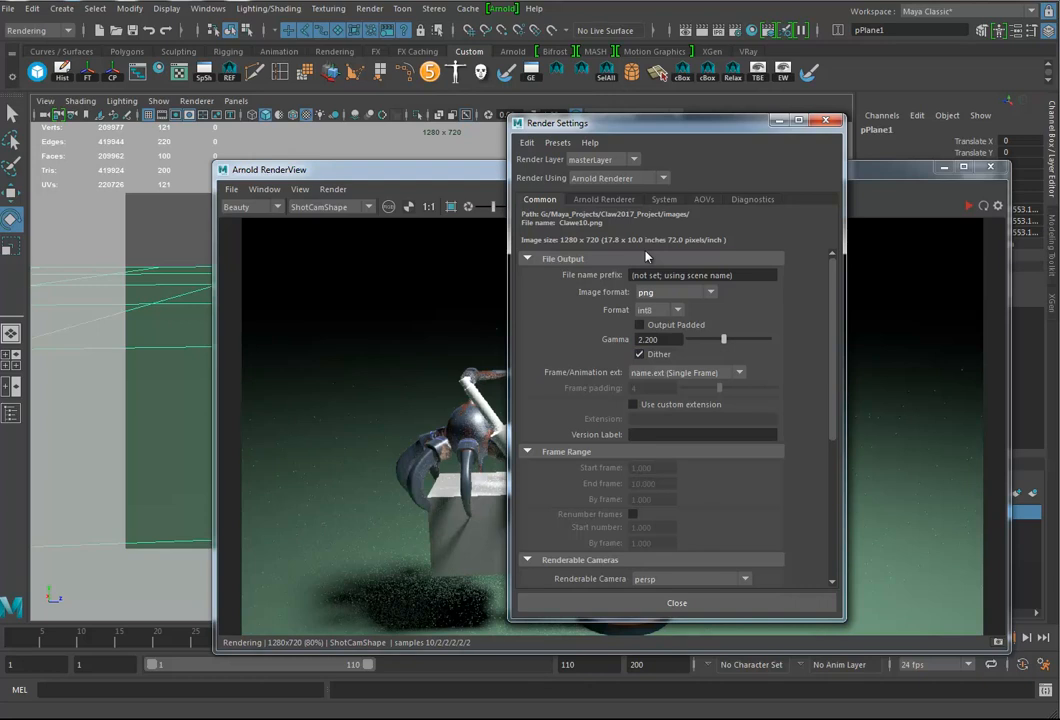
Step: Set the output file name prefix to ClawMation
{"action": "triple_click", "coordinate": [680, 275]}
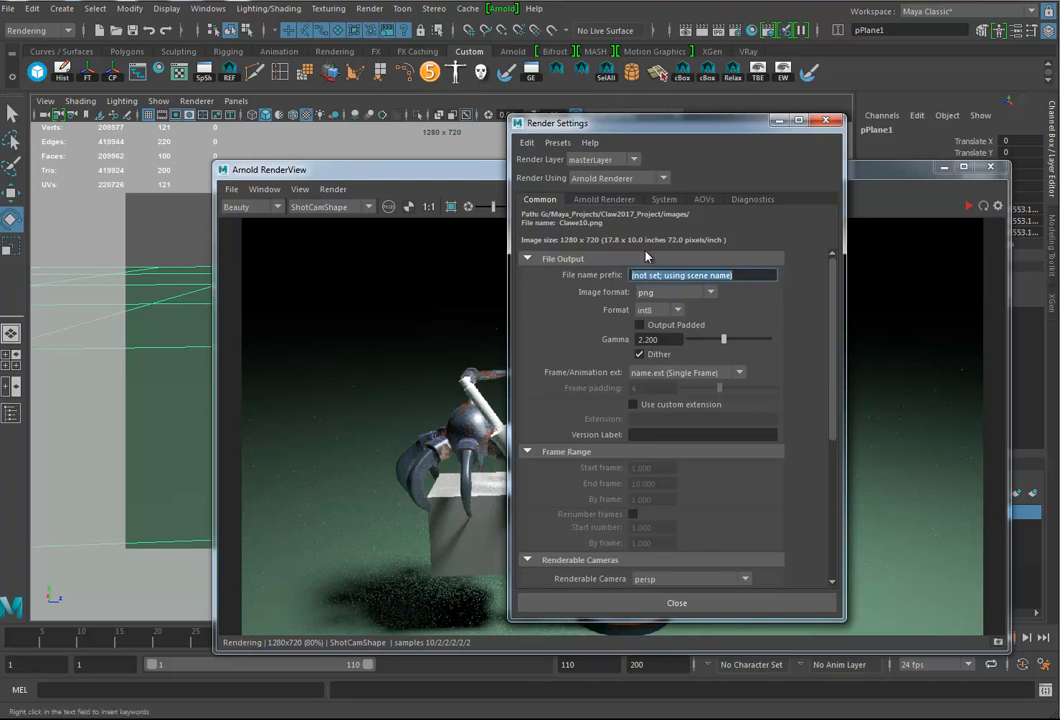
{"action": "type", "text": "Cla"}
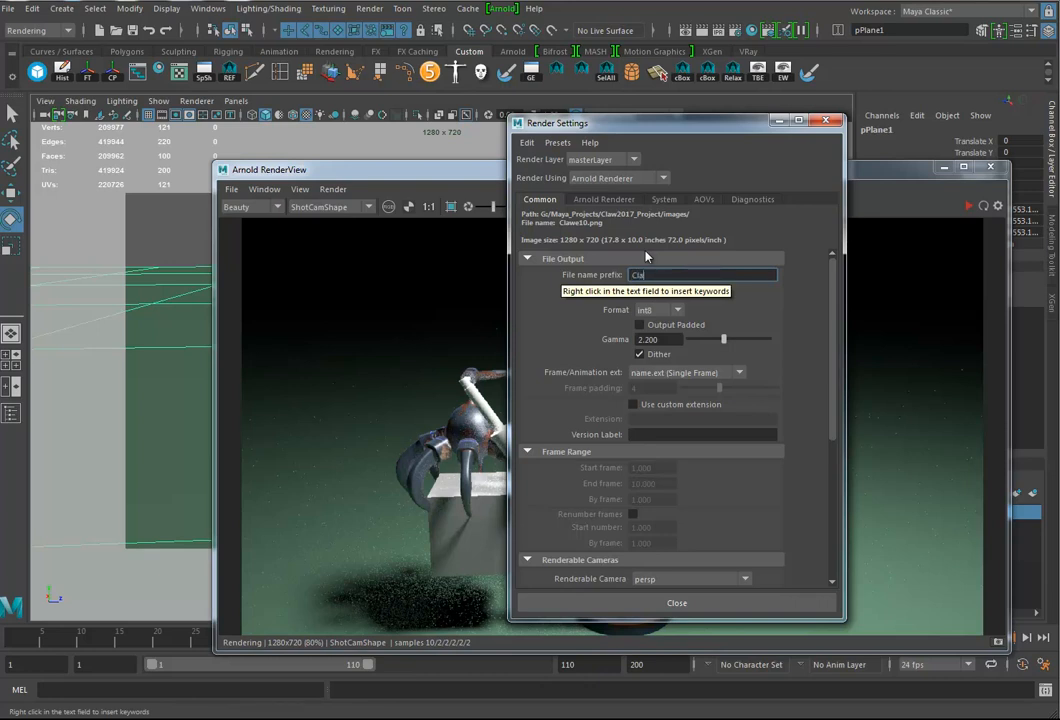
{"action": "type", "text": "wMatic"}
{"action": "type", "text": "n"}
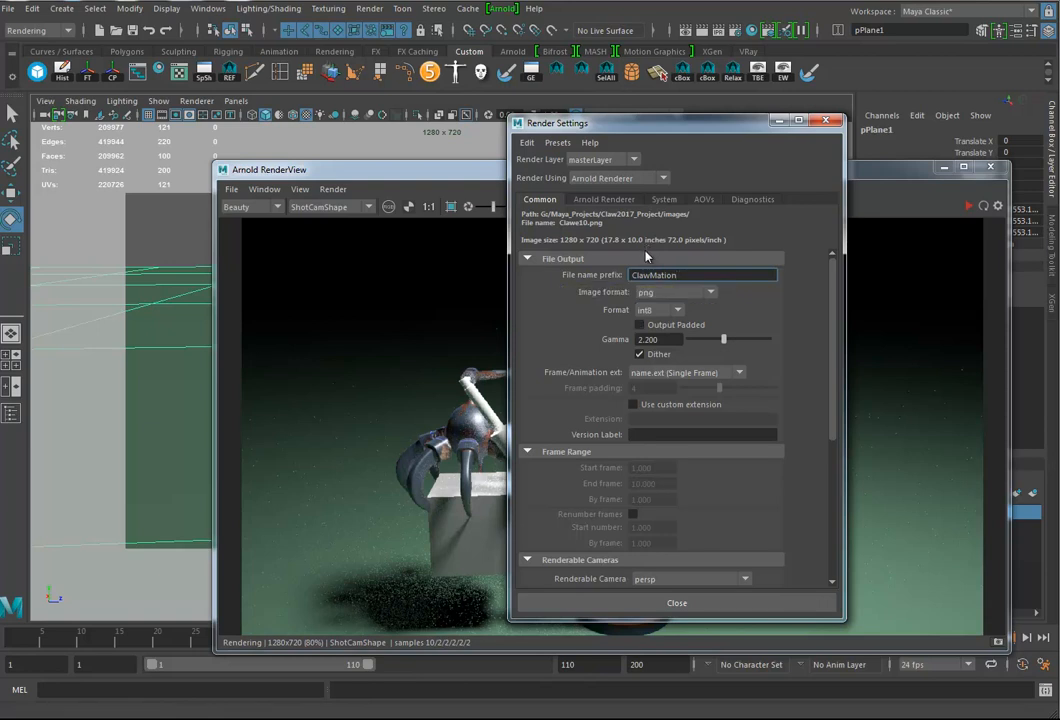
Step: Set the frame/animation extension to name.#.ext and the end frame to 110
{"action": "left_click", "coordinate": [687, 373]}
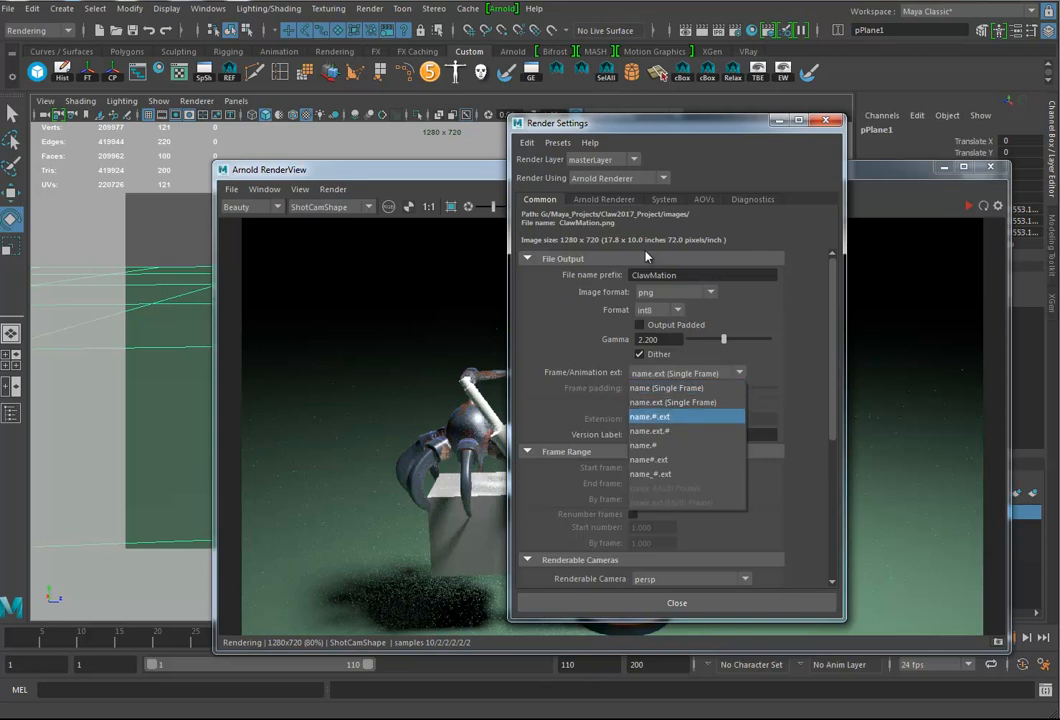
{"action": "key", "text": "Return"}
{"action": "scroll", "coordinate": [645, 257], "scroll_direction": "down", "scroll_amount": 1}
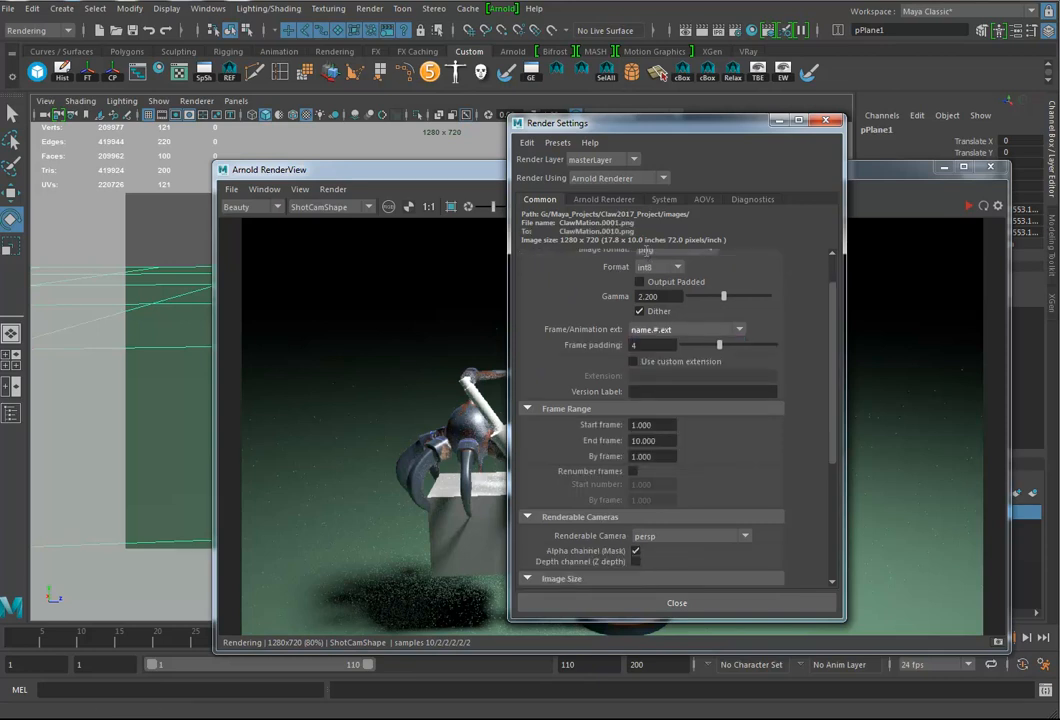
{"action": "double_click", "coordinate": [646, 441]}
{"action": "type", "text": "110"}
{"action": "key", "text": "Return"}
Step: Set the renderable camera to ShotCam and check the image size settings
{"action": "scroll", "coordinate": [645, 257], "scroll_direction": "down", "scroll_amount": 4}
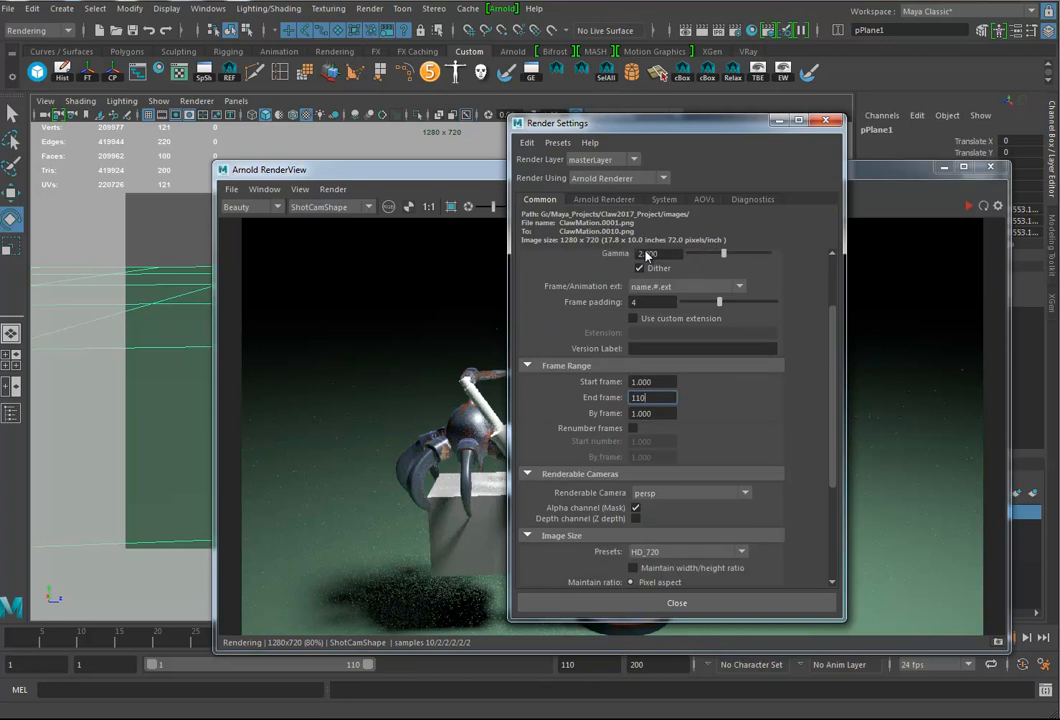
{"action": "left_click", "coordinate": [690, 407]}
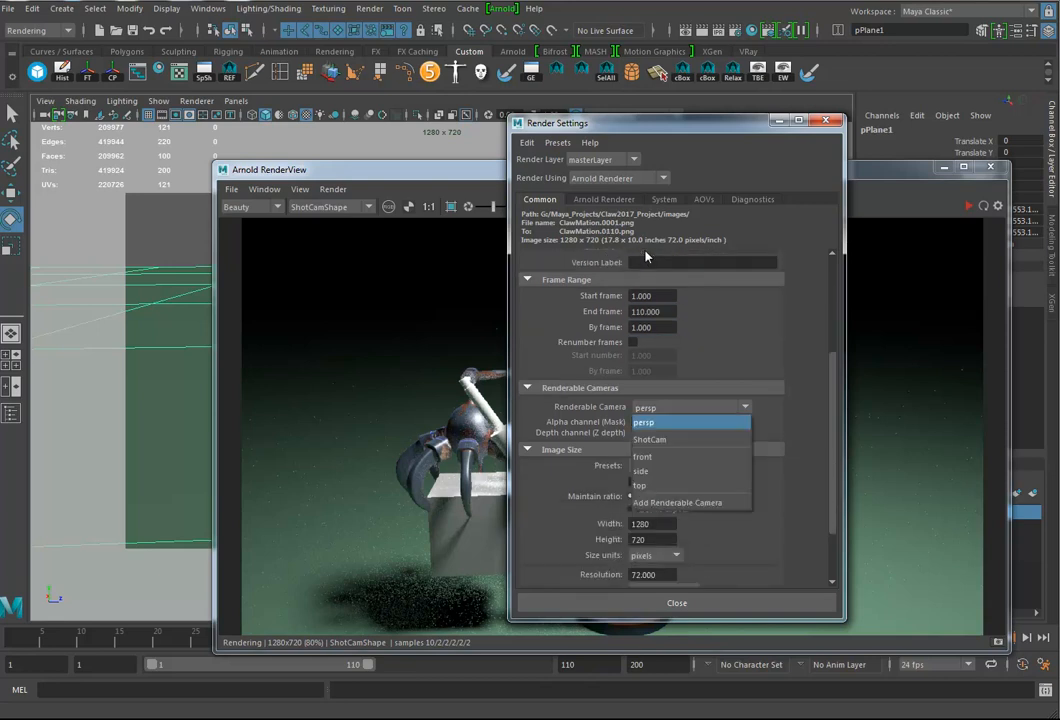
{"action": "key", "text": "Return"}
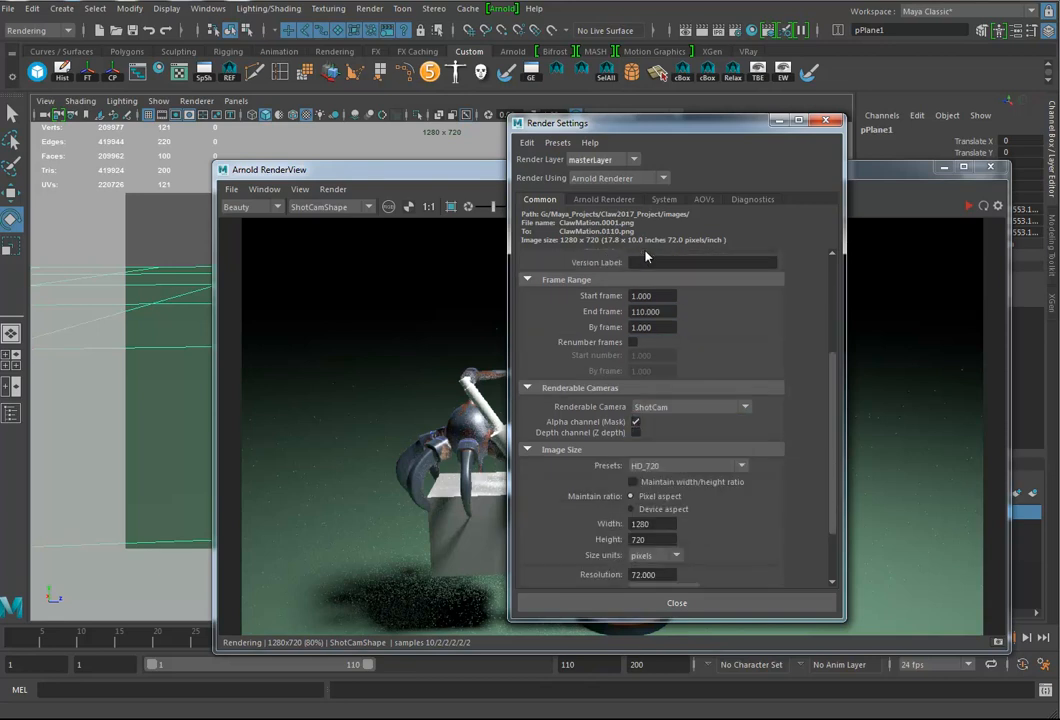
{"action": "scroll", "coordinate": [645, 257], "scroll_direction": "down", "scroll_amount": 1}
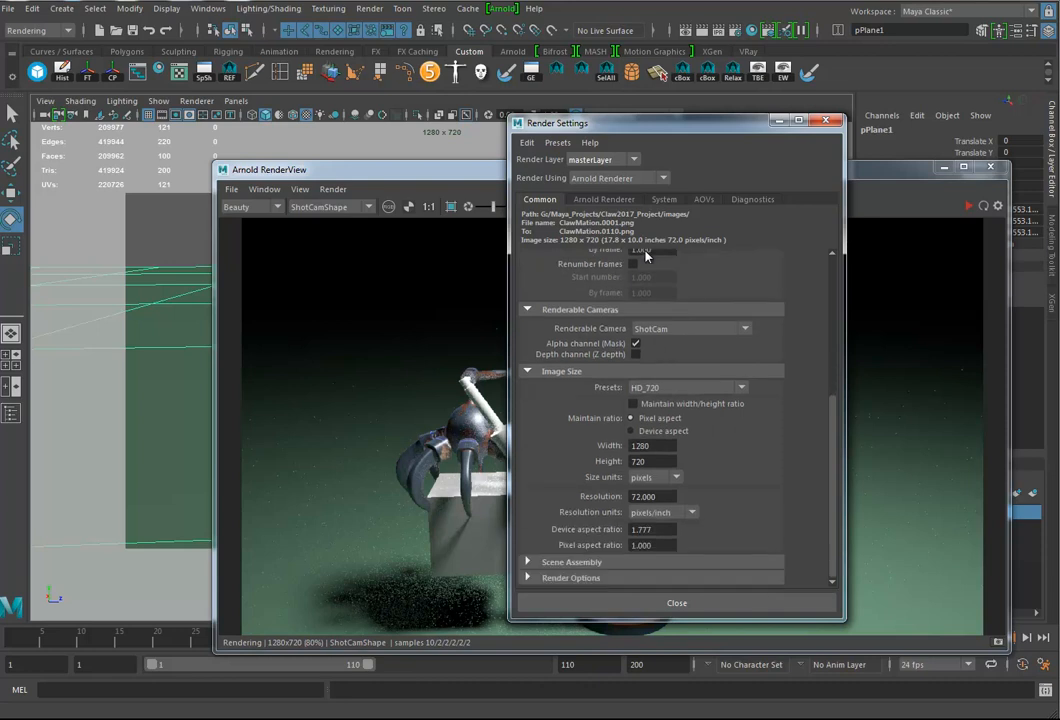
{"action": "scroll", "coordinate": [645, 257], "scroll_direction": "up", "scroll_amount": 4}
Step: Set the Arnold bucket size to 32, review the sampling settings and close the Render Settings
{"action": "left_click", "coordinate": [664, 200]}
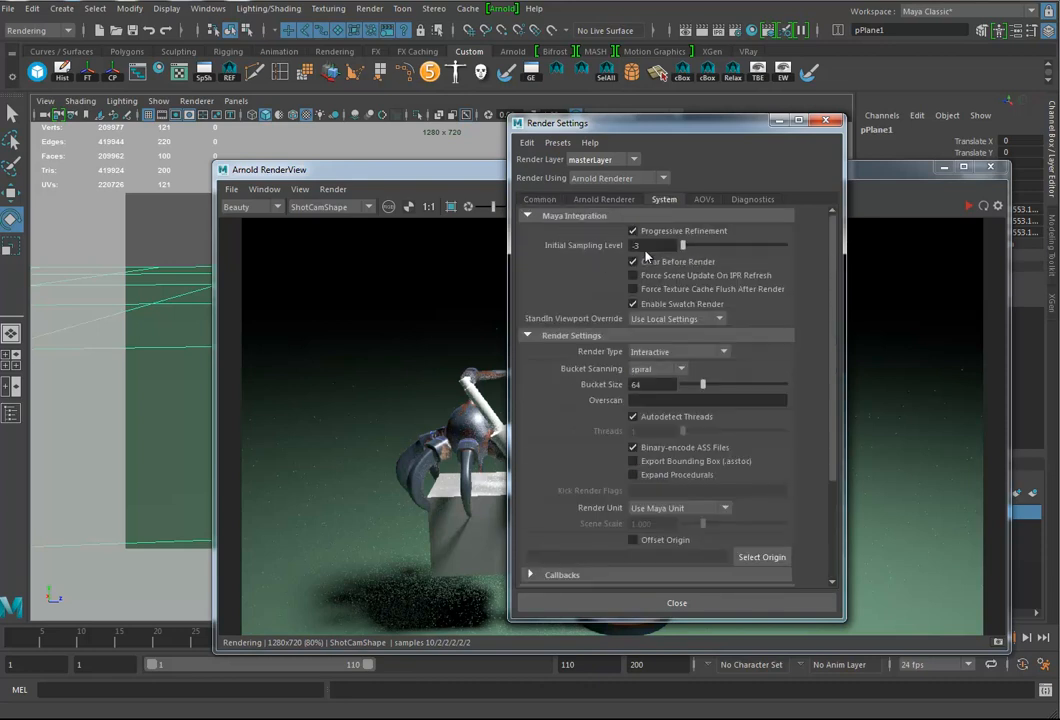
{"action": "double_click", "coordinate": [637, 385]}
{"action": "type", "text": "32"}
{"action": "key", "text": "Return"}
{"action": "scroll", "coordinate": [645, 256], "scroll_direction": "down", "scroll_amount": 3}
{"action": "scroll", "coordinate": [645, 256], "scroll_direction": "up", "scroll_amount": 3}
{"action": "left_click", "coordinate": [604, 199]}
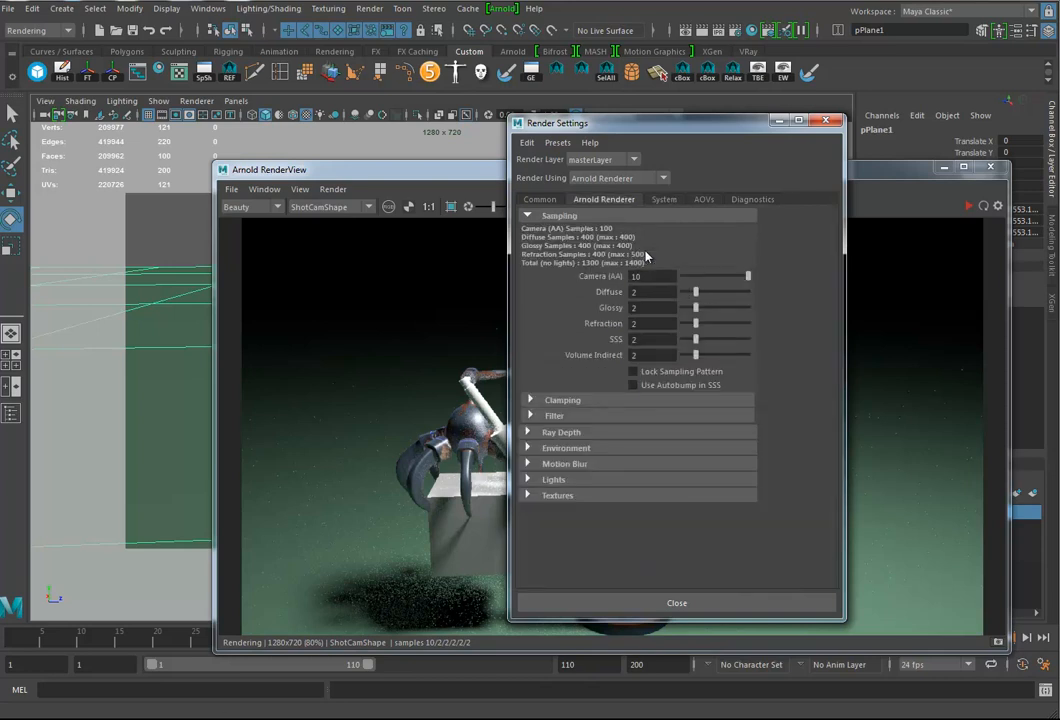
{"action": "left_click", "coordinate": [825, 120]}
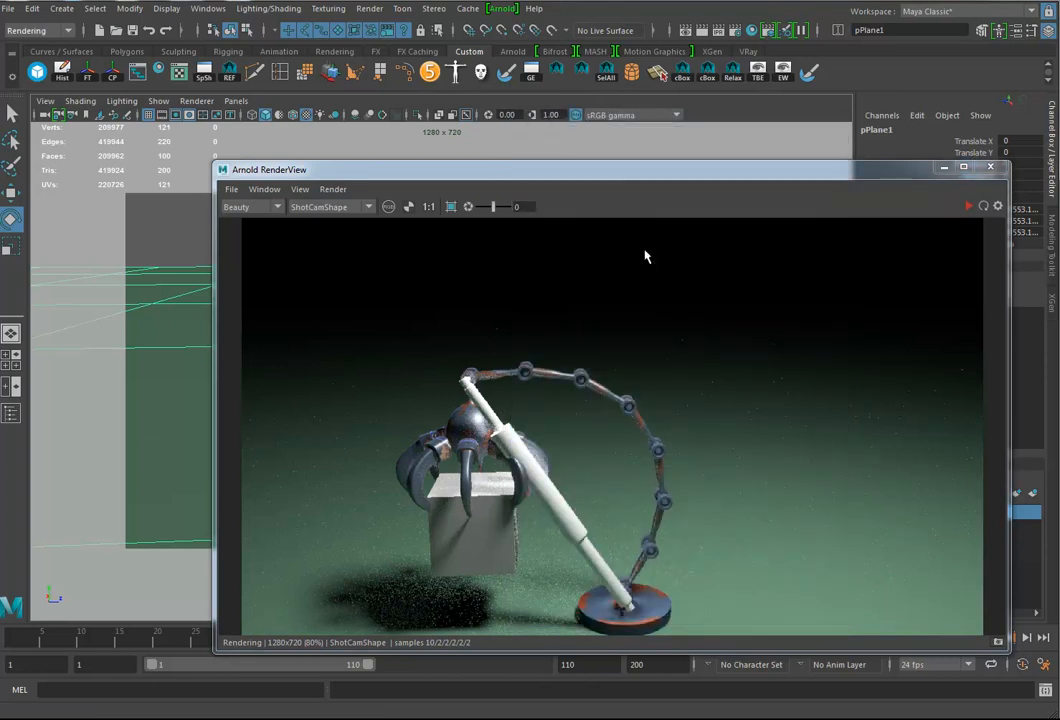
Step: Save the scene as Clawe11.ma in the project's scenes folder, accepting the student version notice
{"action": "left_click", "coordinate": [8, 8]}
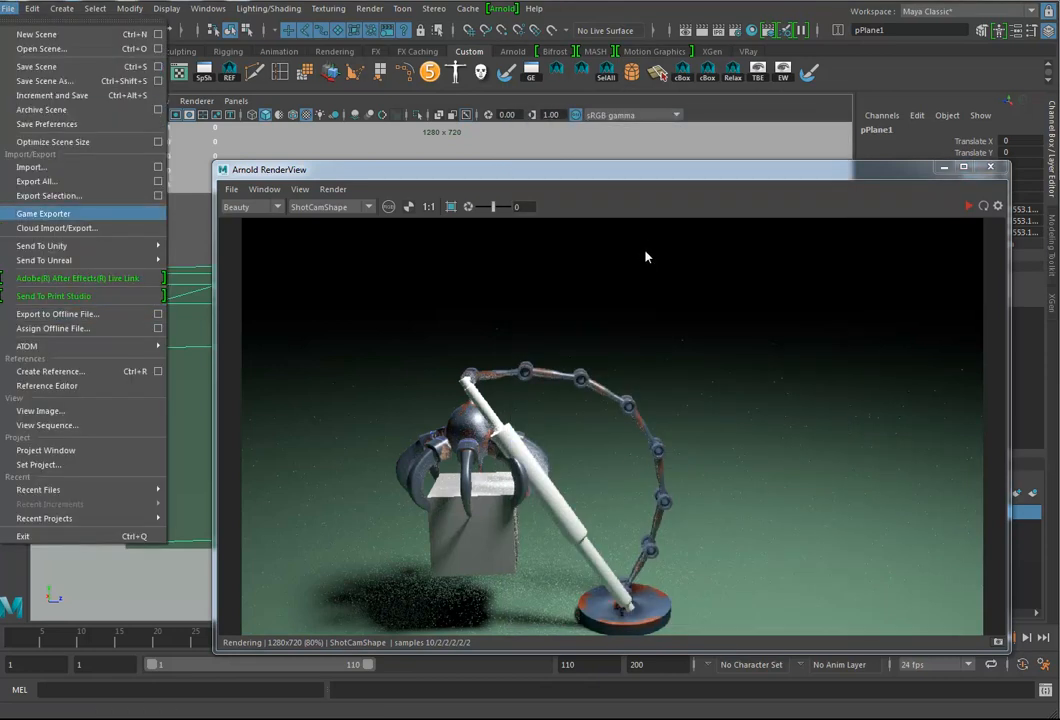
{"action": "left_click", "coordinate": [45, 80]}
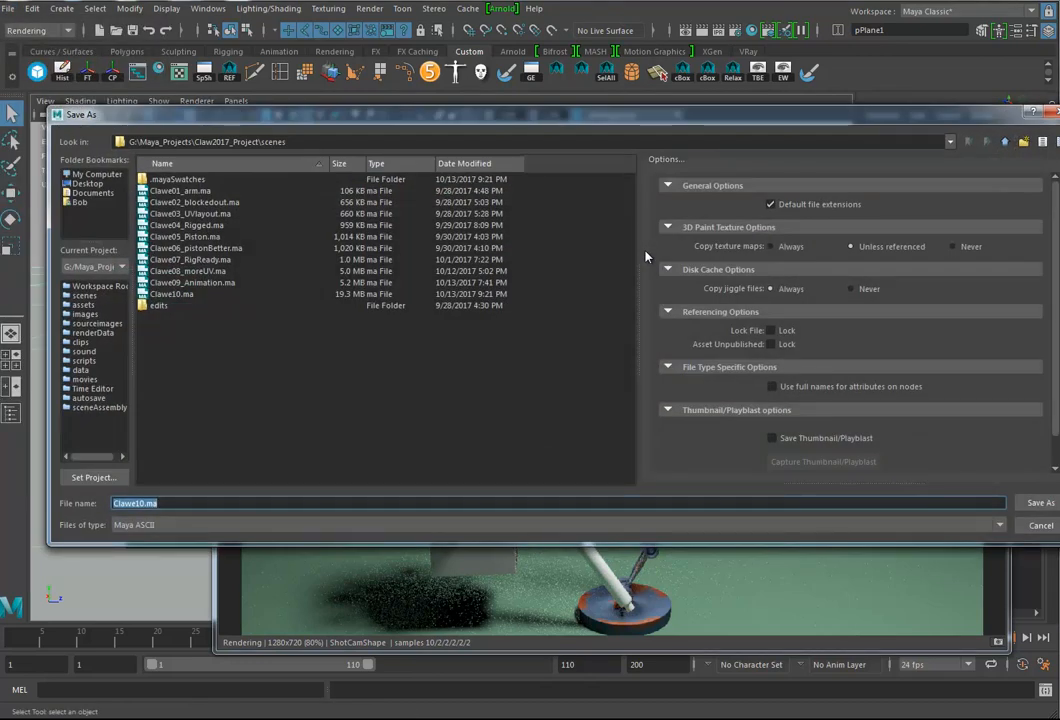
{"action": "left_click", "coordinate": [171, 294]}
{"action": "left_click_drag", "start_coordinate": [166, 503], "coordinate": [140, 503]}
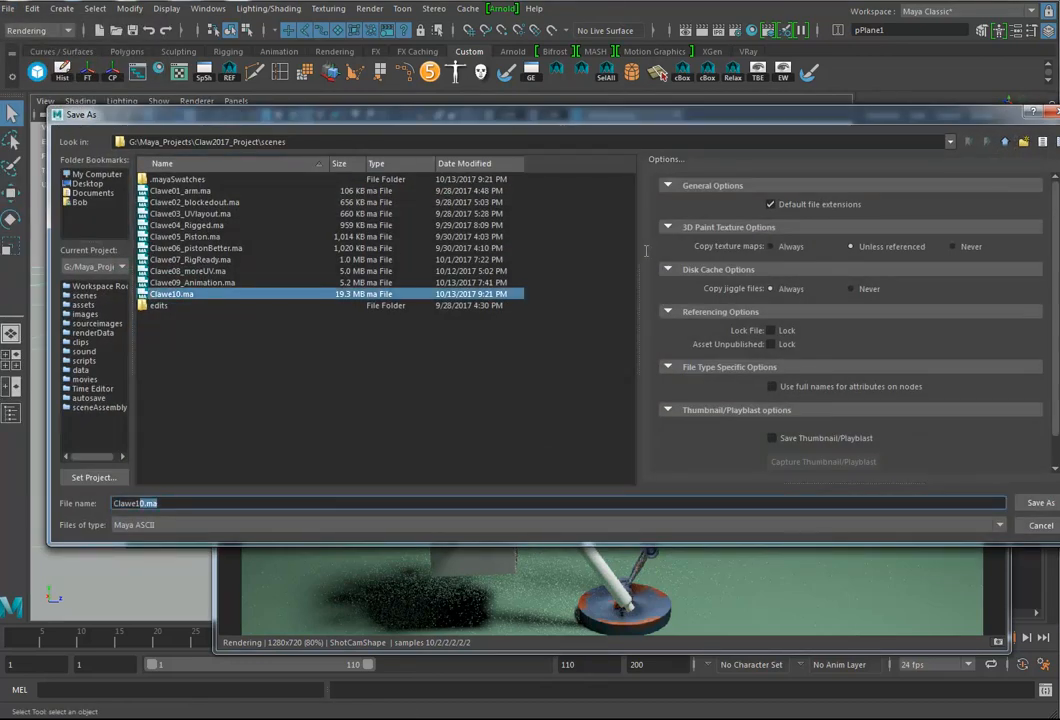
{"action": "key", "text": "BackSpace"}
{"action": "type", "text": "1"}
{"action": "key", "text": "Return"}
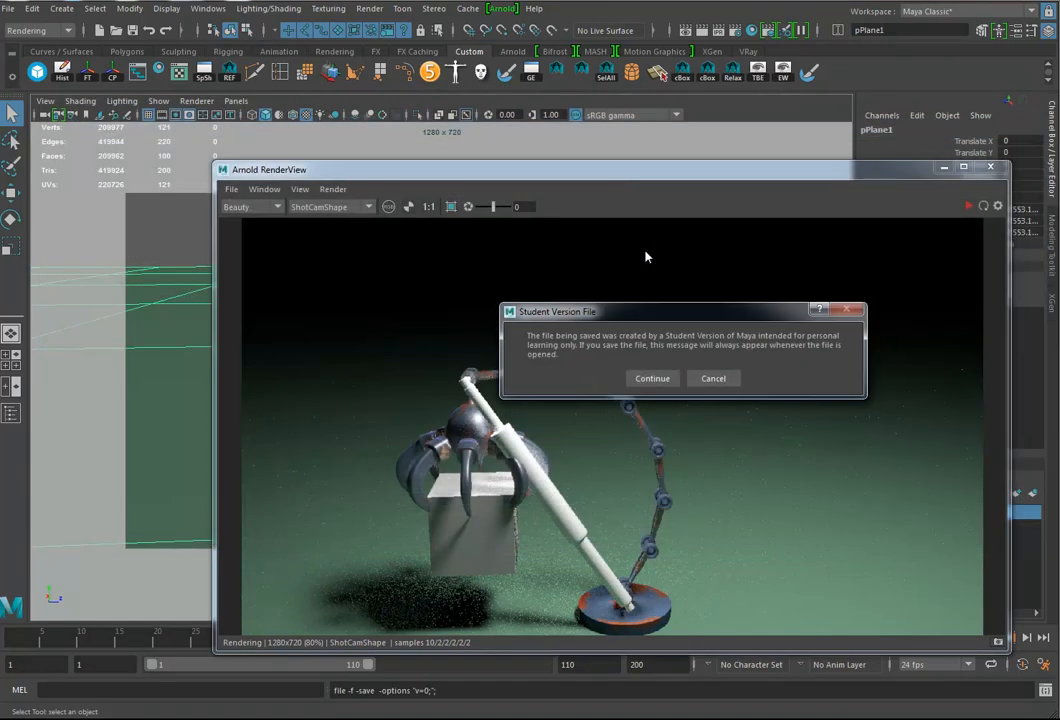
{"action": "key", "text": "Return"}
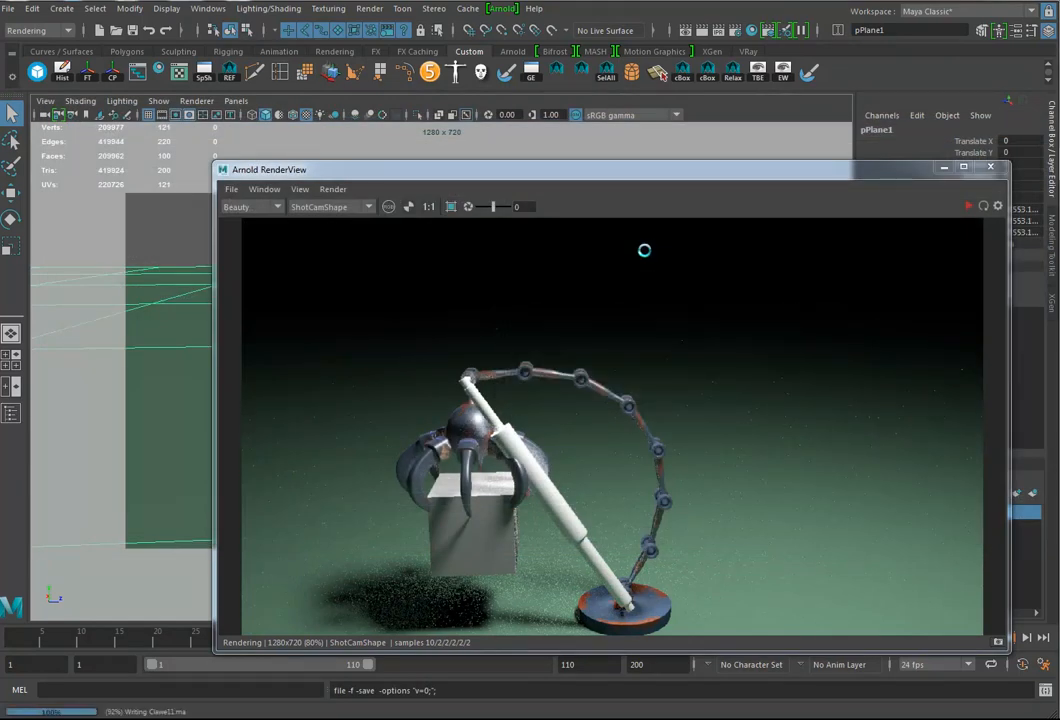
Step: Start rendering the full animation with Render Sequence
{"action": "key", "text": "e"}
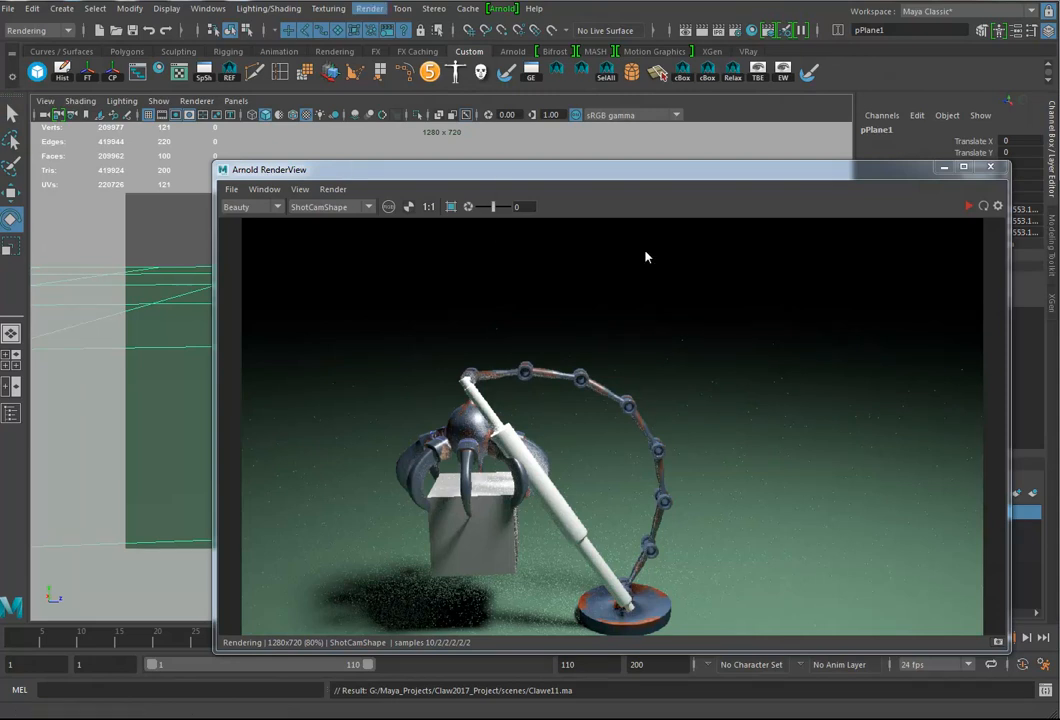
{"action": "left_click", "coordinate": [369, 8]}
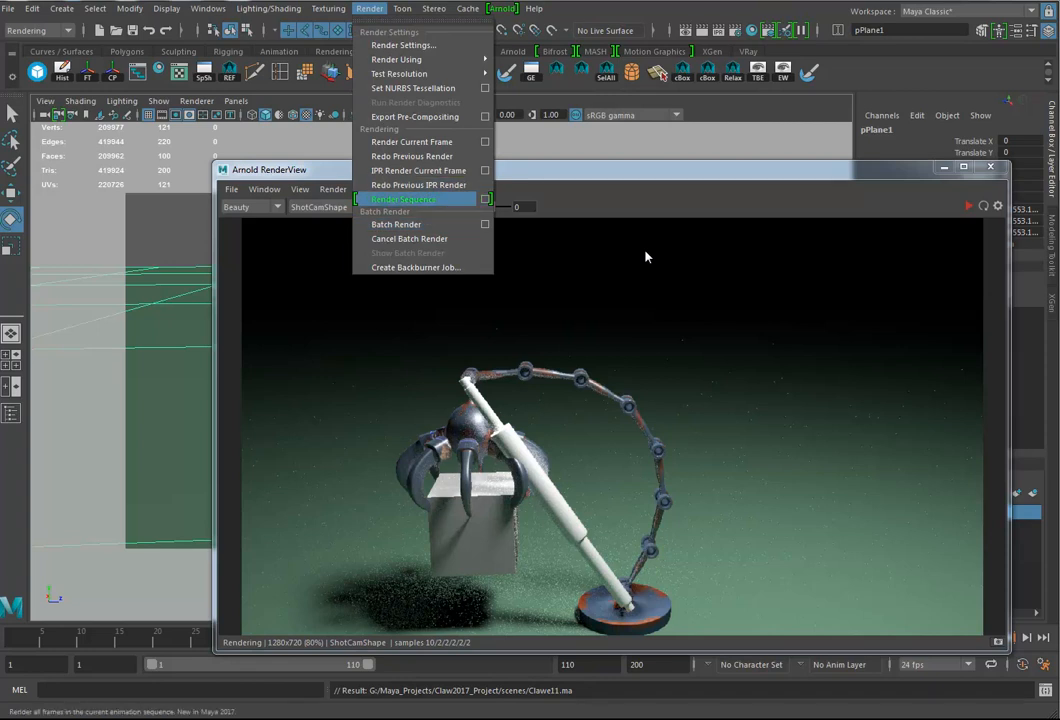
{"action": "left_click", "coordinate": [404, 199]}
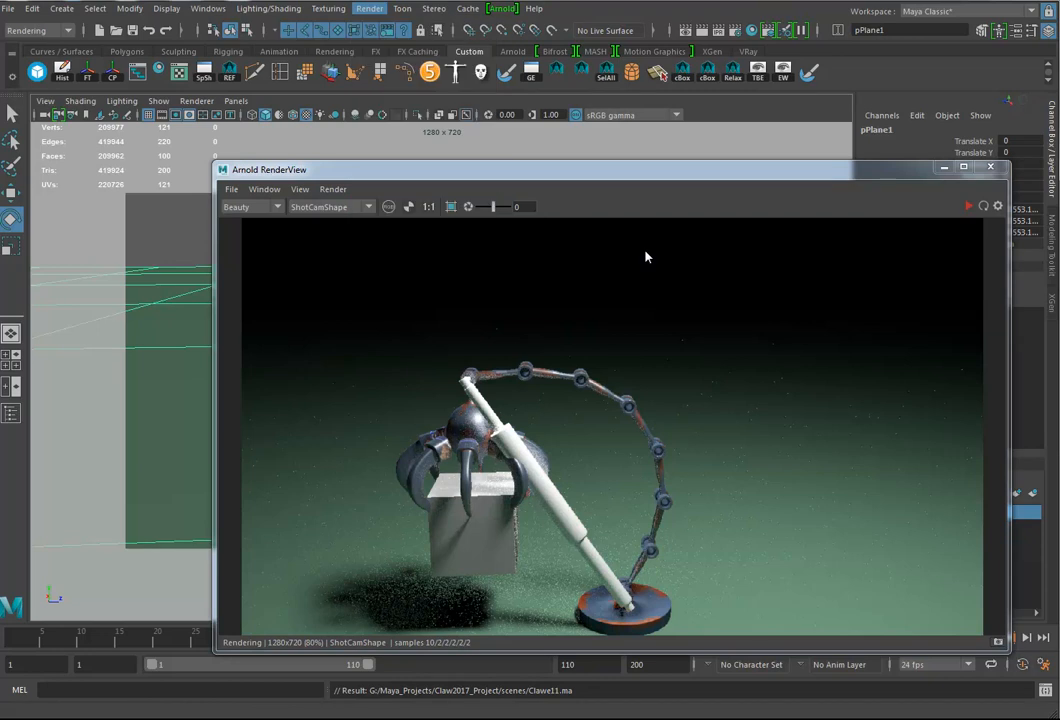